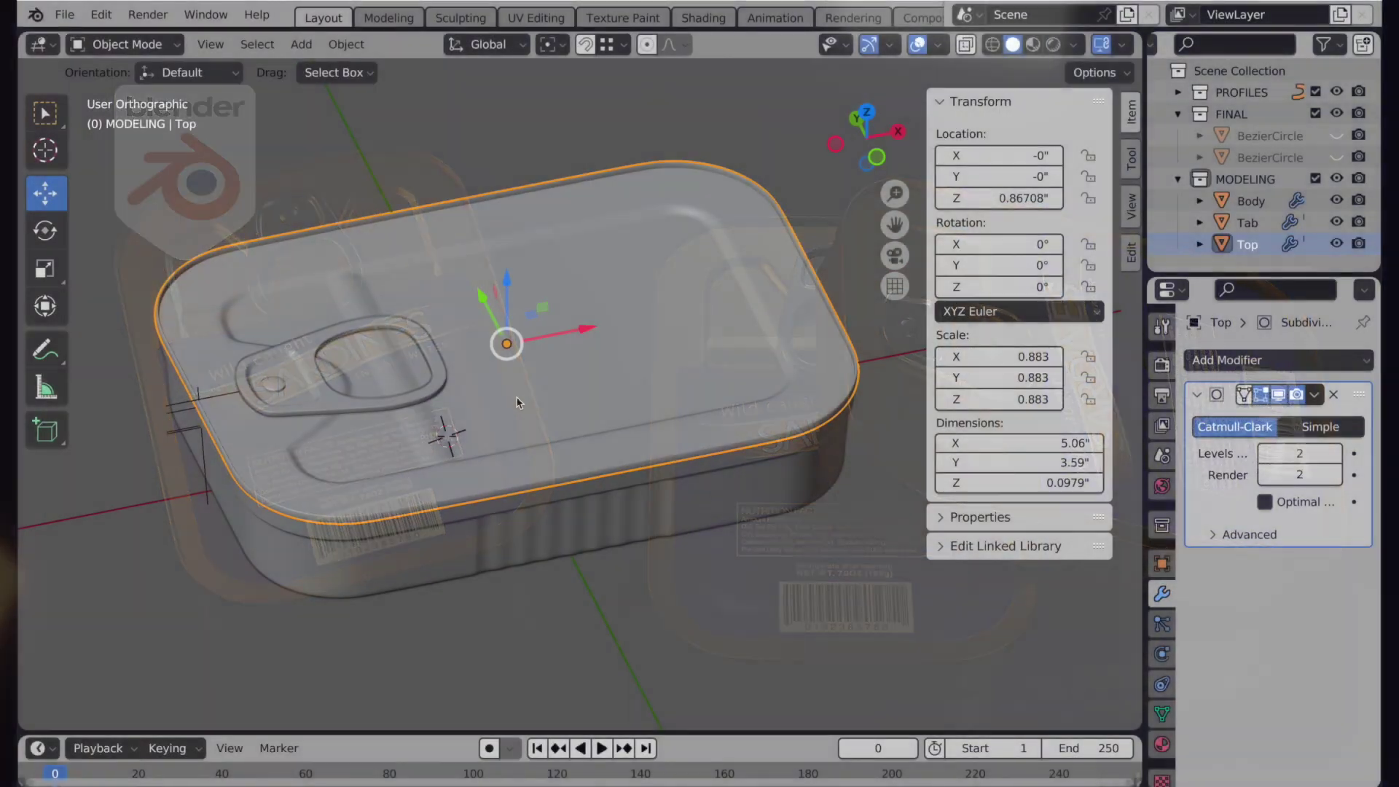
Duplicate the can's Top object in place and isolate the copy in local view.
middle_drag(517, 402, 582, 394)
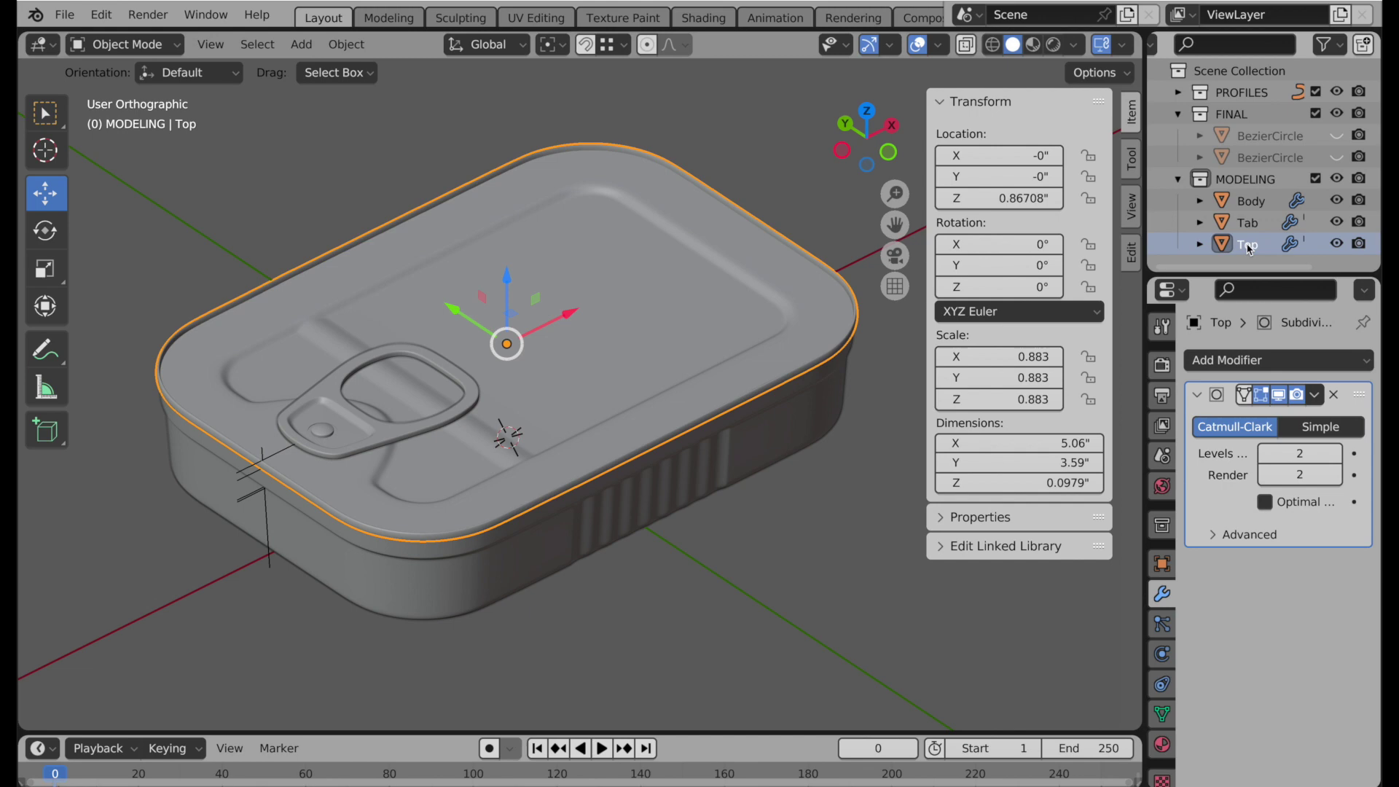
click(347, 45)
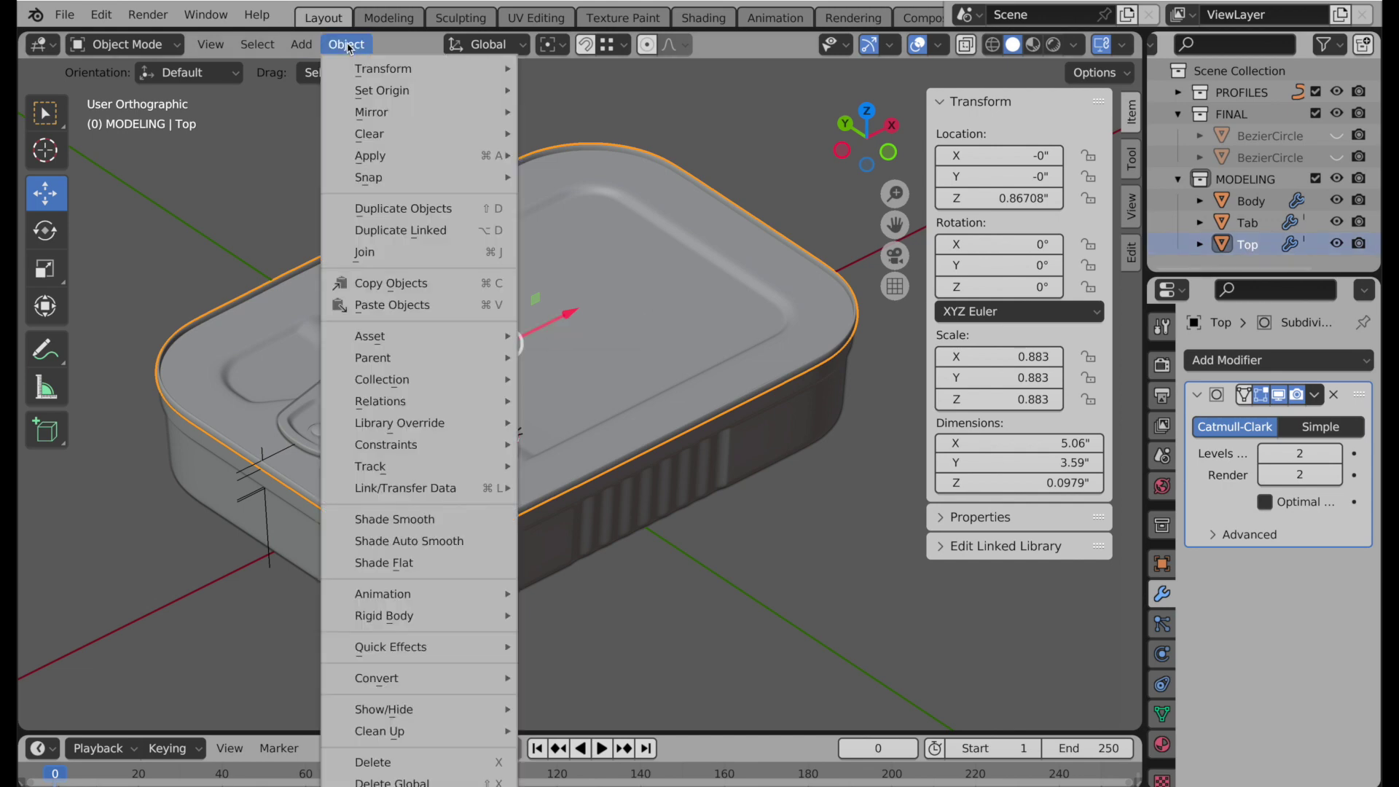
click(380, 212)
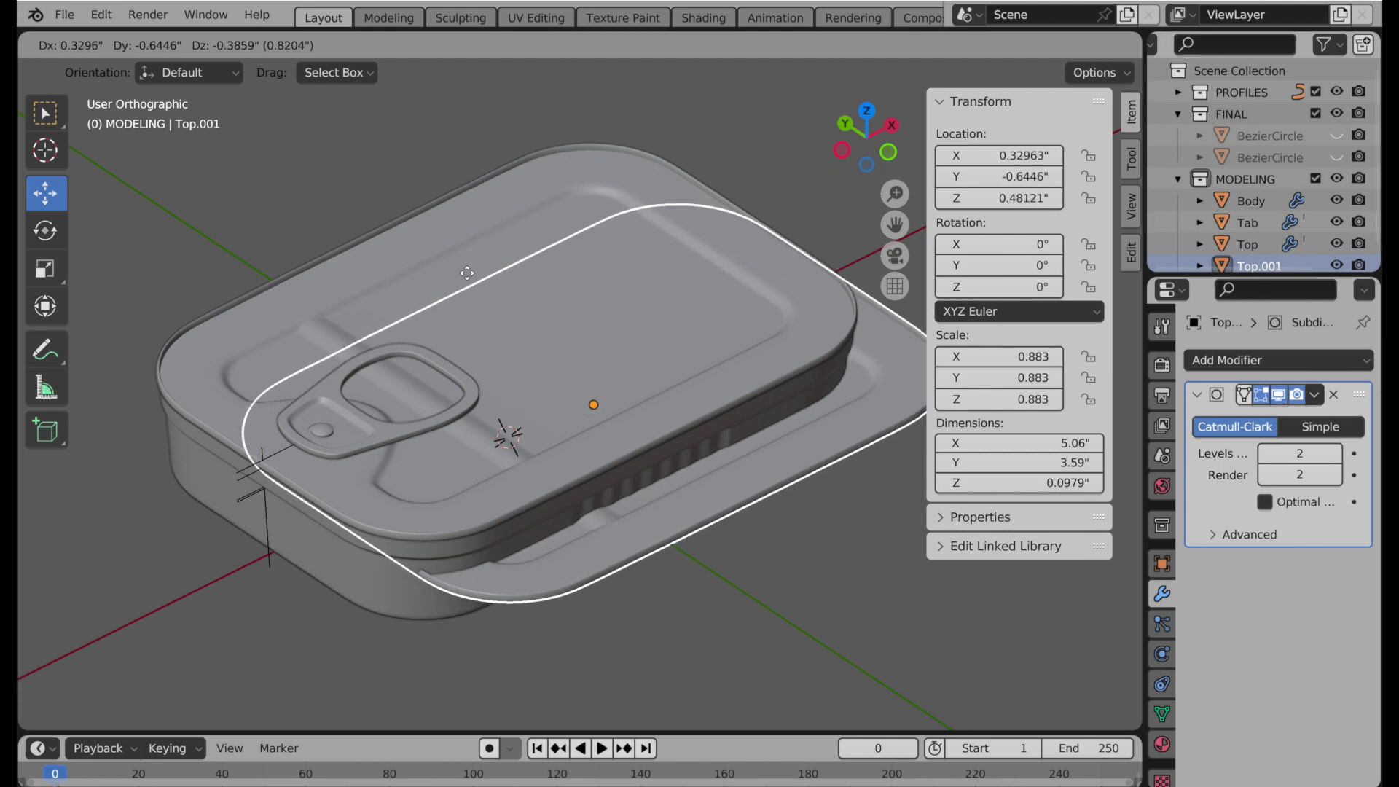
key(Escape)
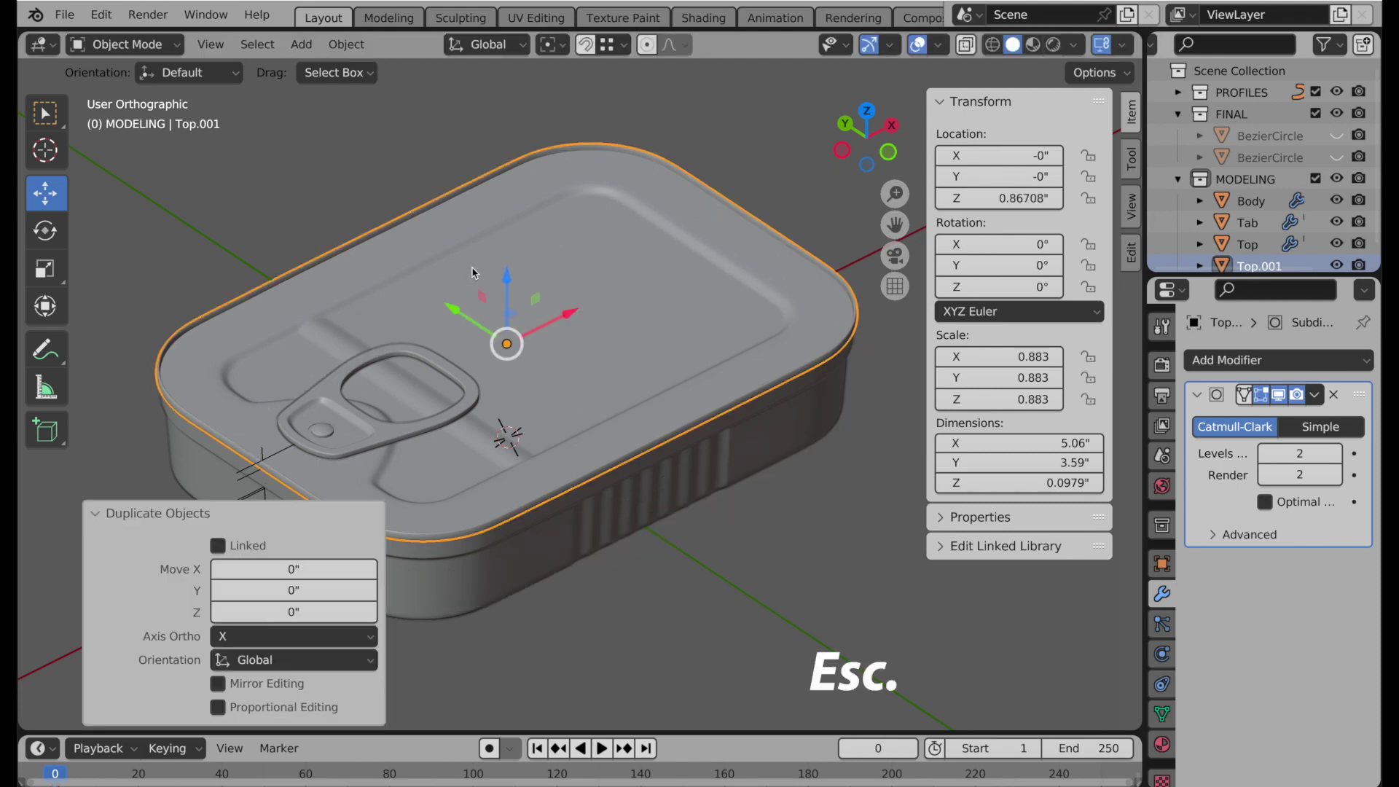
key(slash)
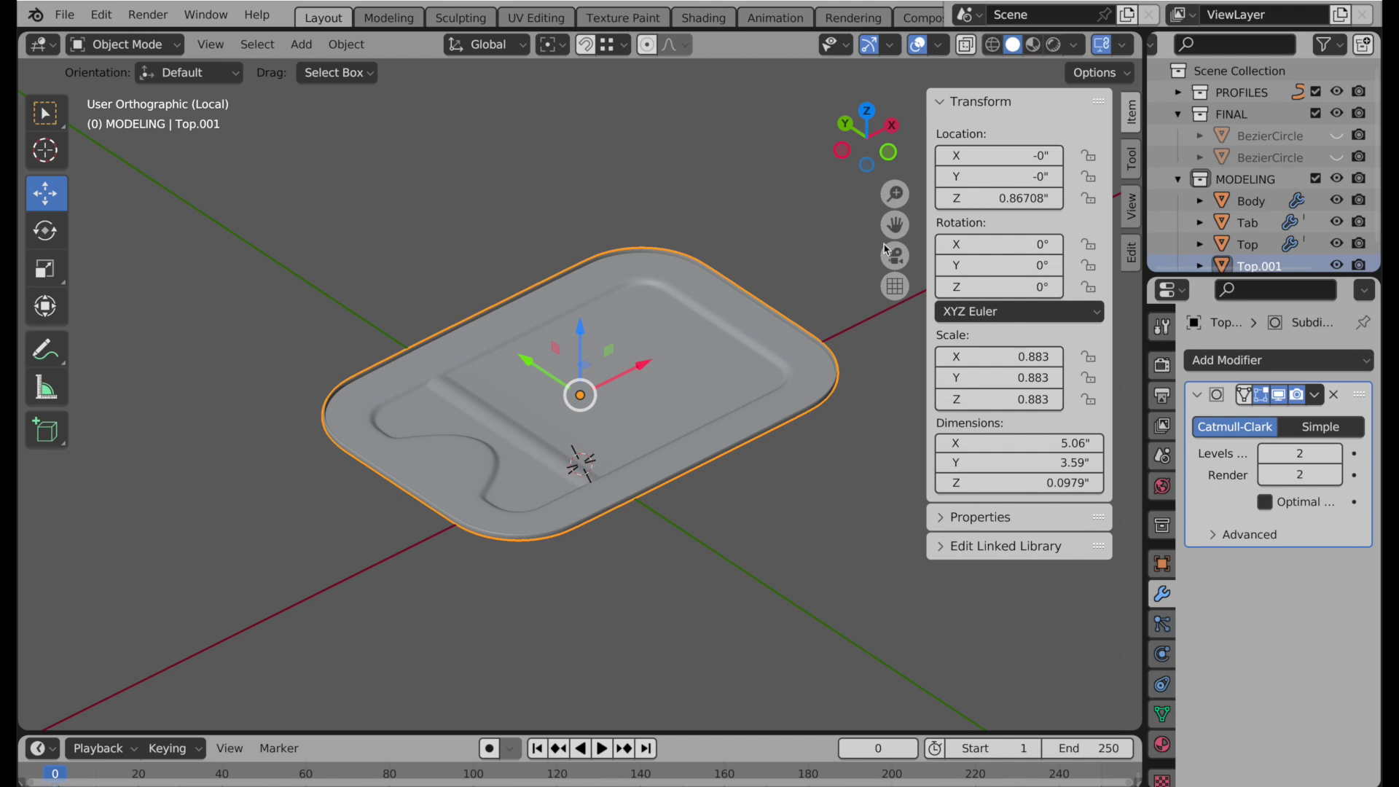
Show the duplicated lid from the top in wireframe, turn off its subdivision display in the viewport, and enter Edit Mode.
click(866, 112)
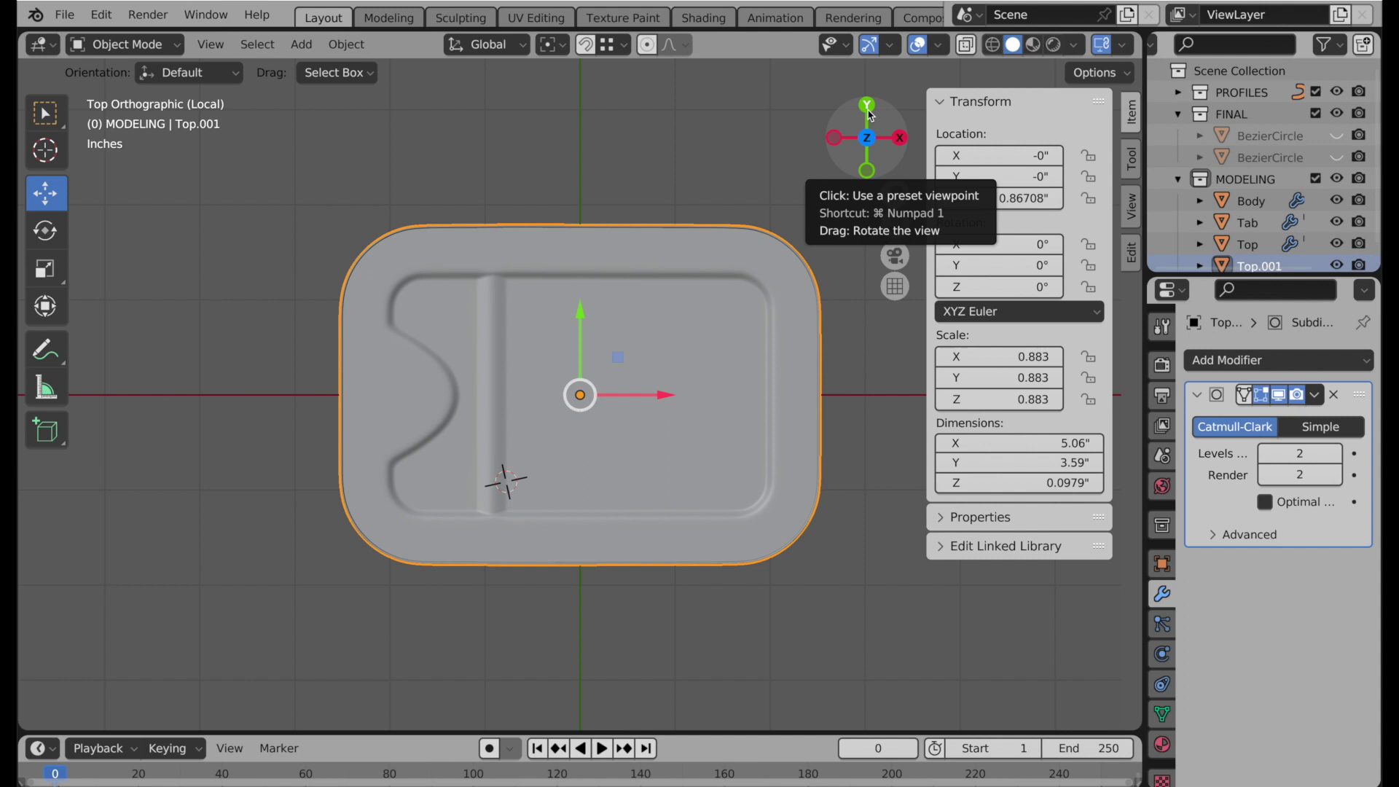
click(991, 45)
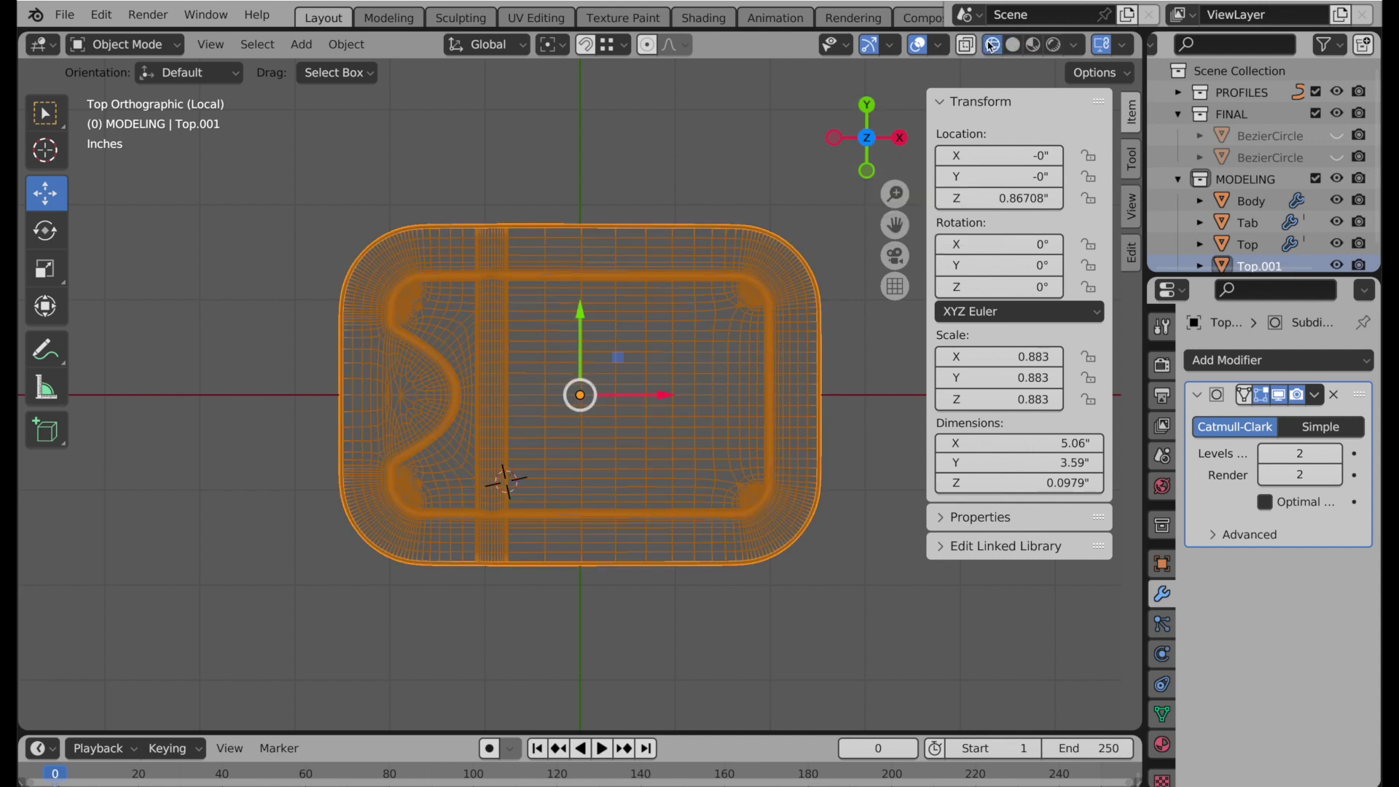
click(1279, 395)
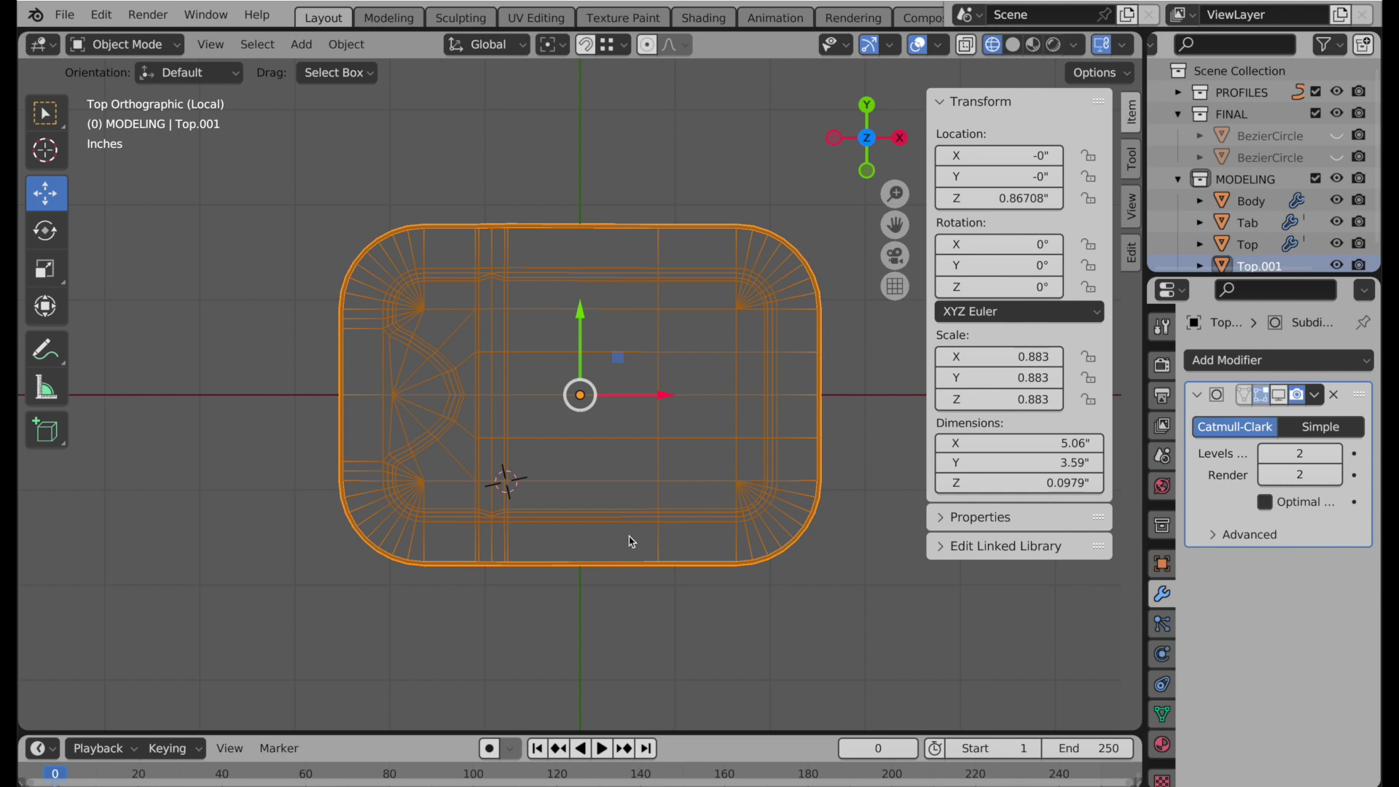
scroll(631, 541, up, 3)
shift+middle_drag(721, 447, 653, 549)
key(Tab)
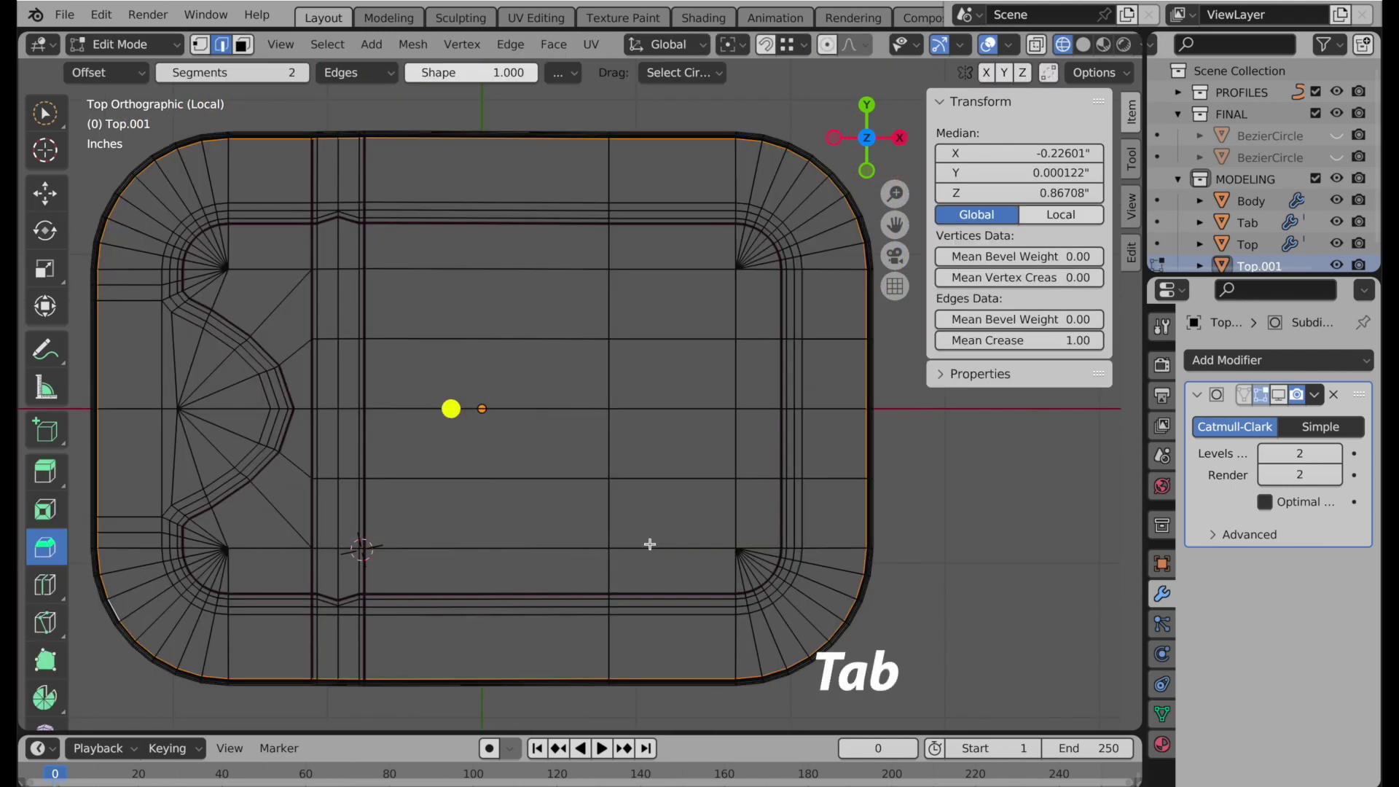
Add a centred loop cut around the lid's rim and a crosswise loop cut beside the ridge at a factor of about -0.804.
click(44, 586)
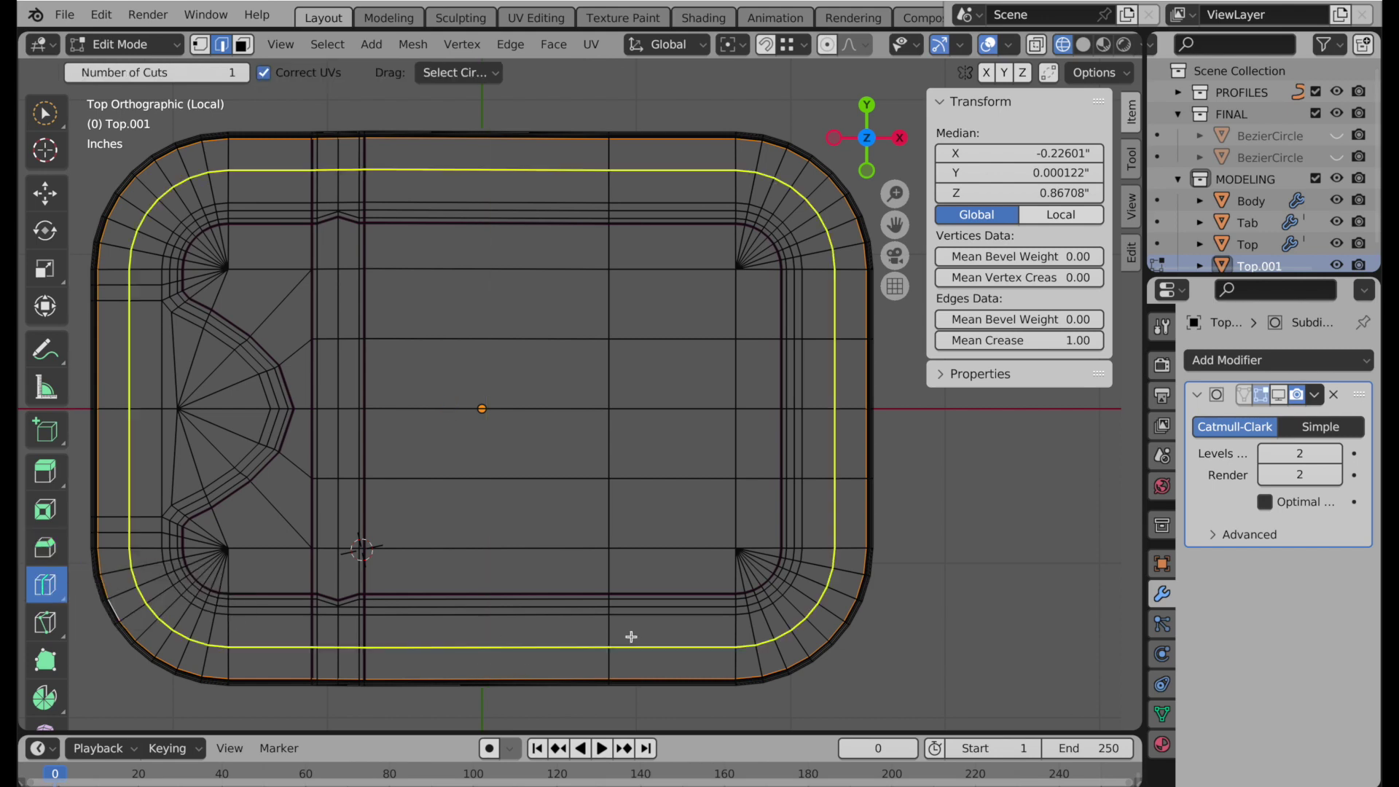
click(613, 644)
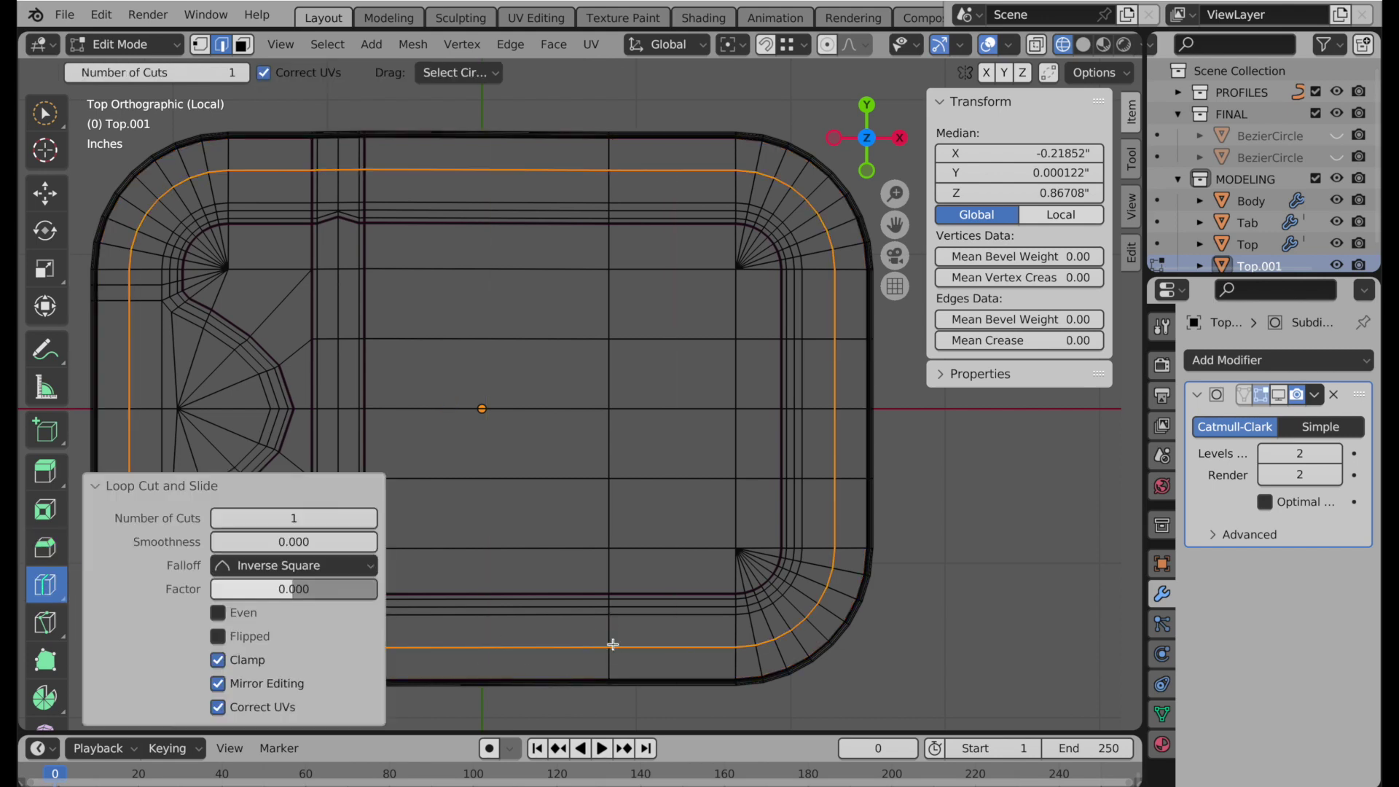
drag(485, 367, 391, 362)
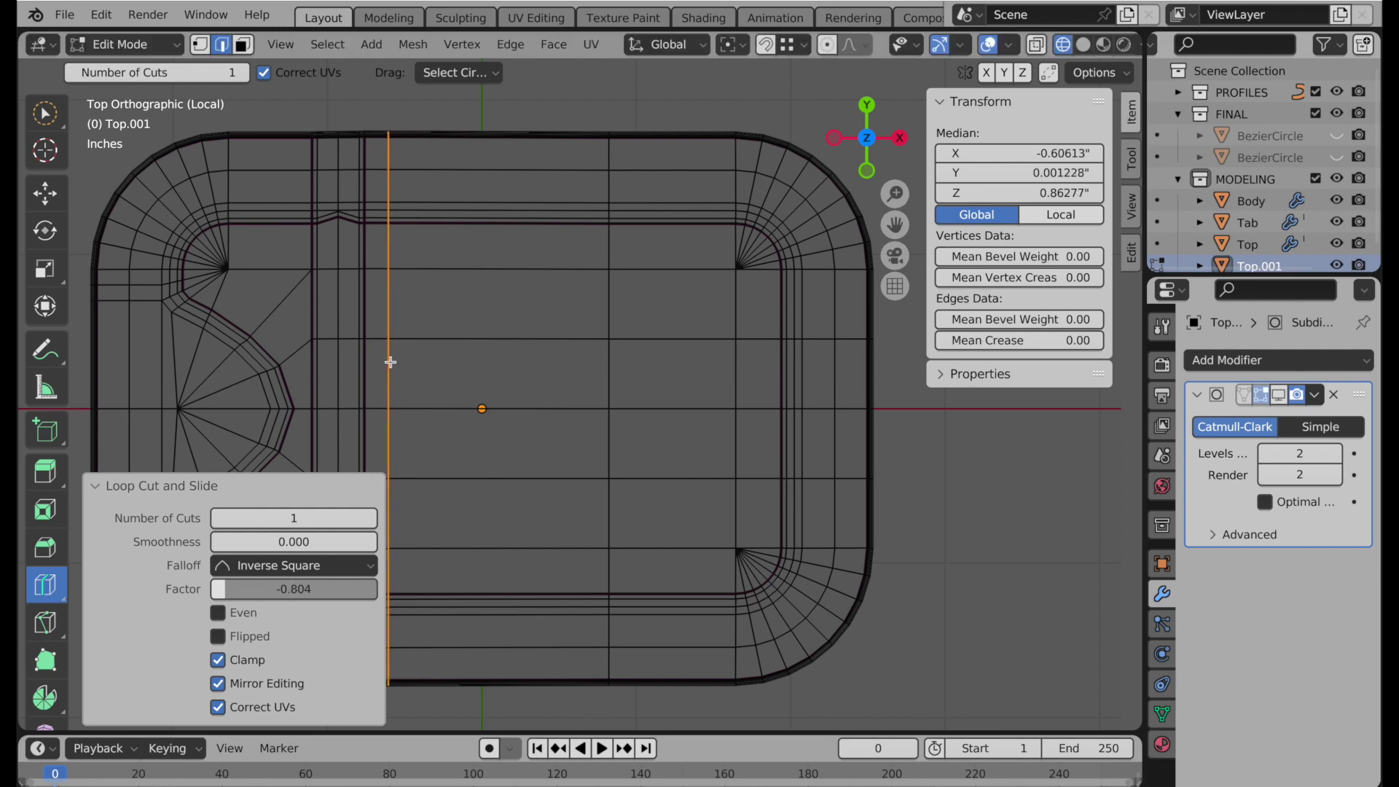
Delete all faces except those inside the new rim loop on the +X side of the crosswise cut, including its rounded corners.
drag(44, 113, 102, 170)
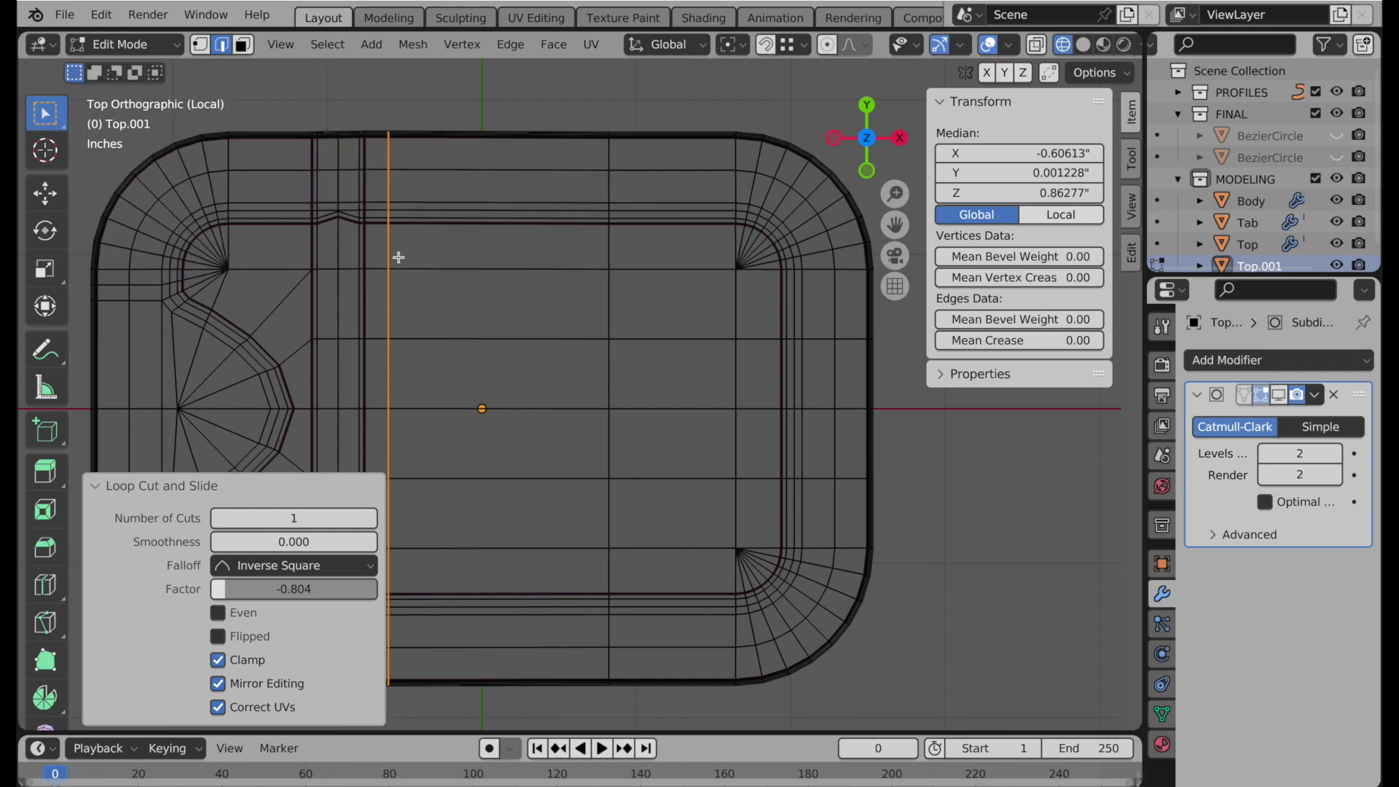
click(240, 46)
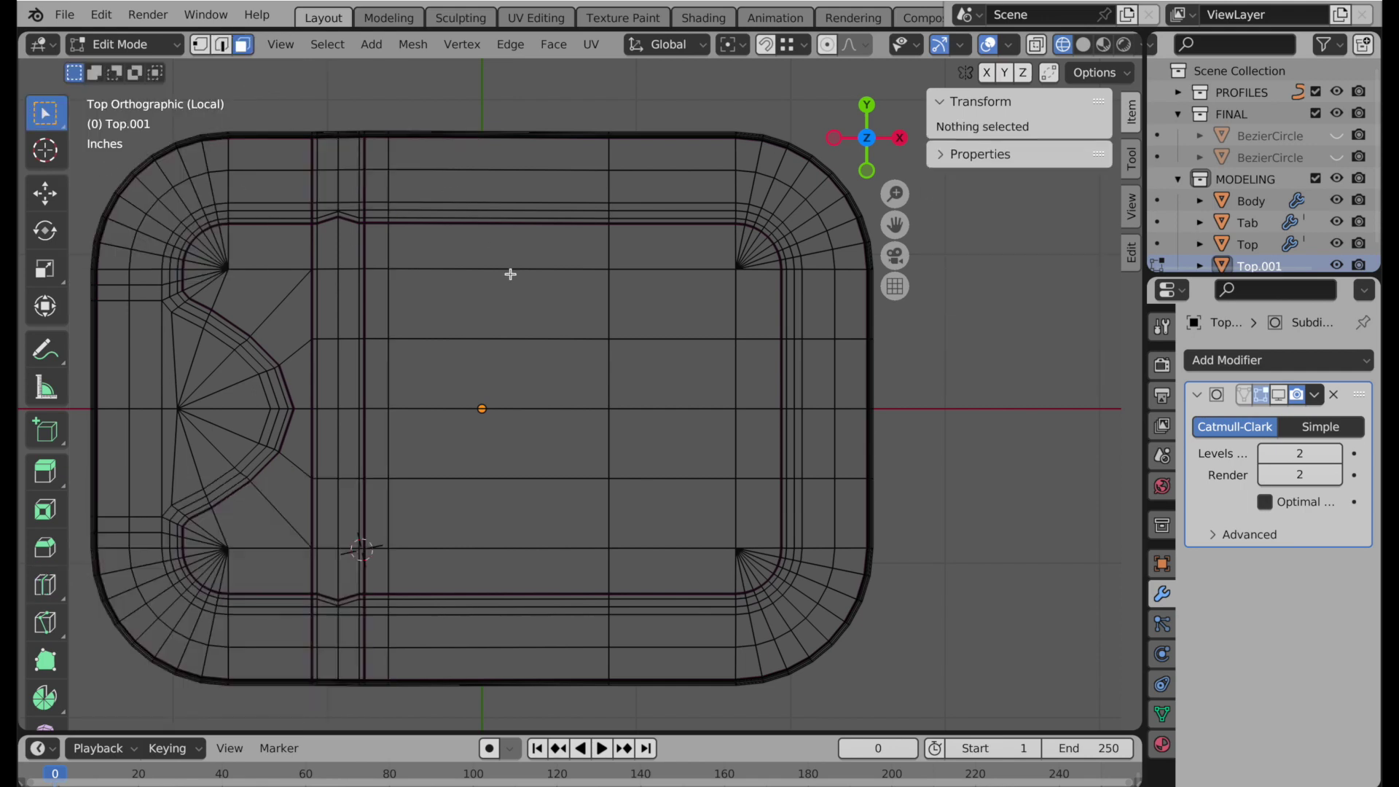
drag(401, 179, 811, 622)
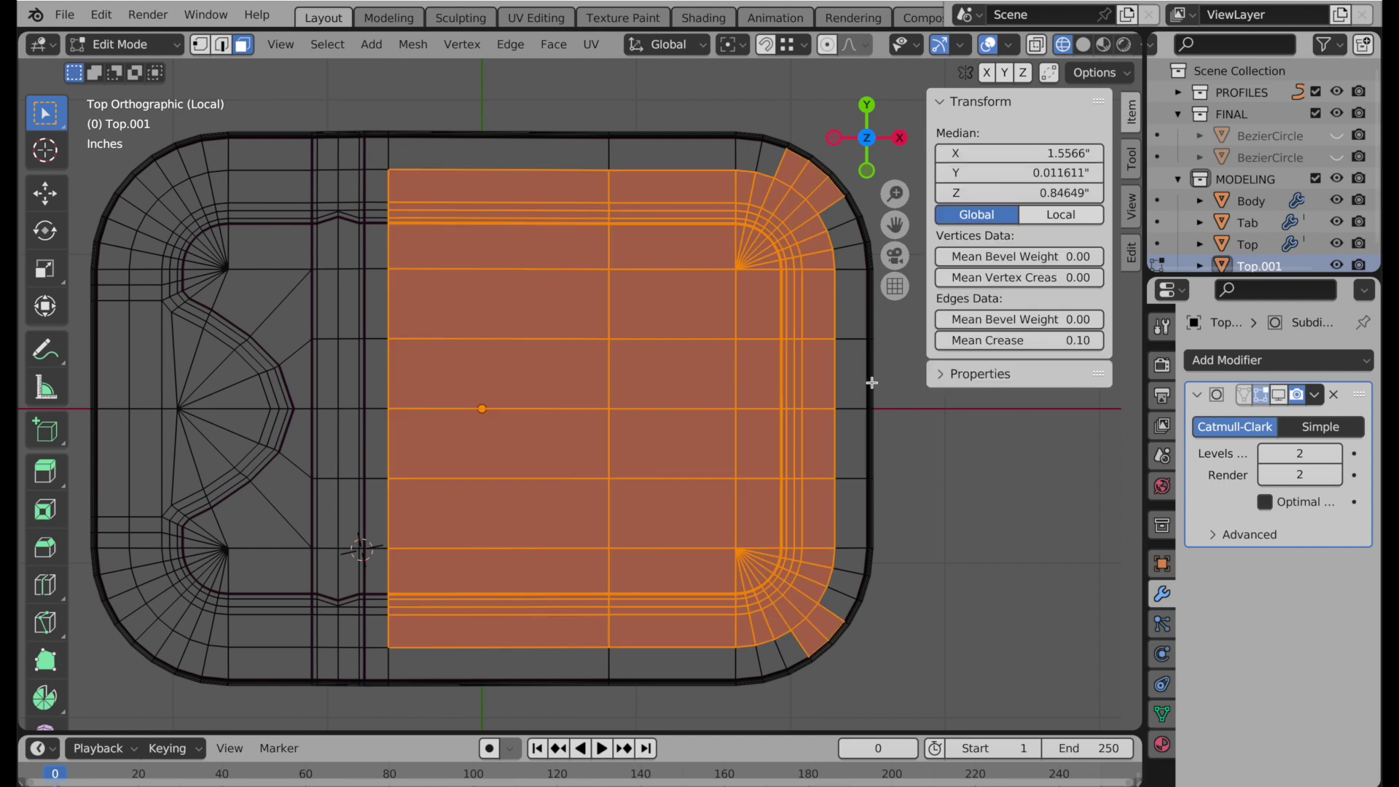
shift+click(794, 167)
shift+click(811, 179)
shift+click(825, 195)
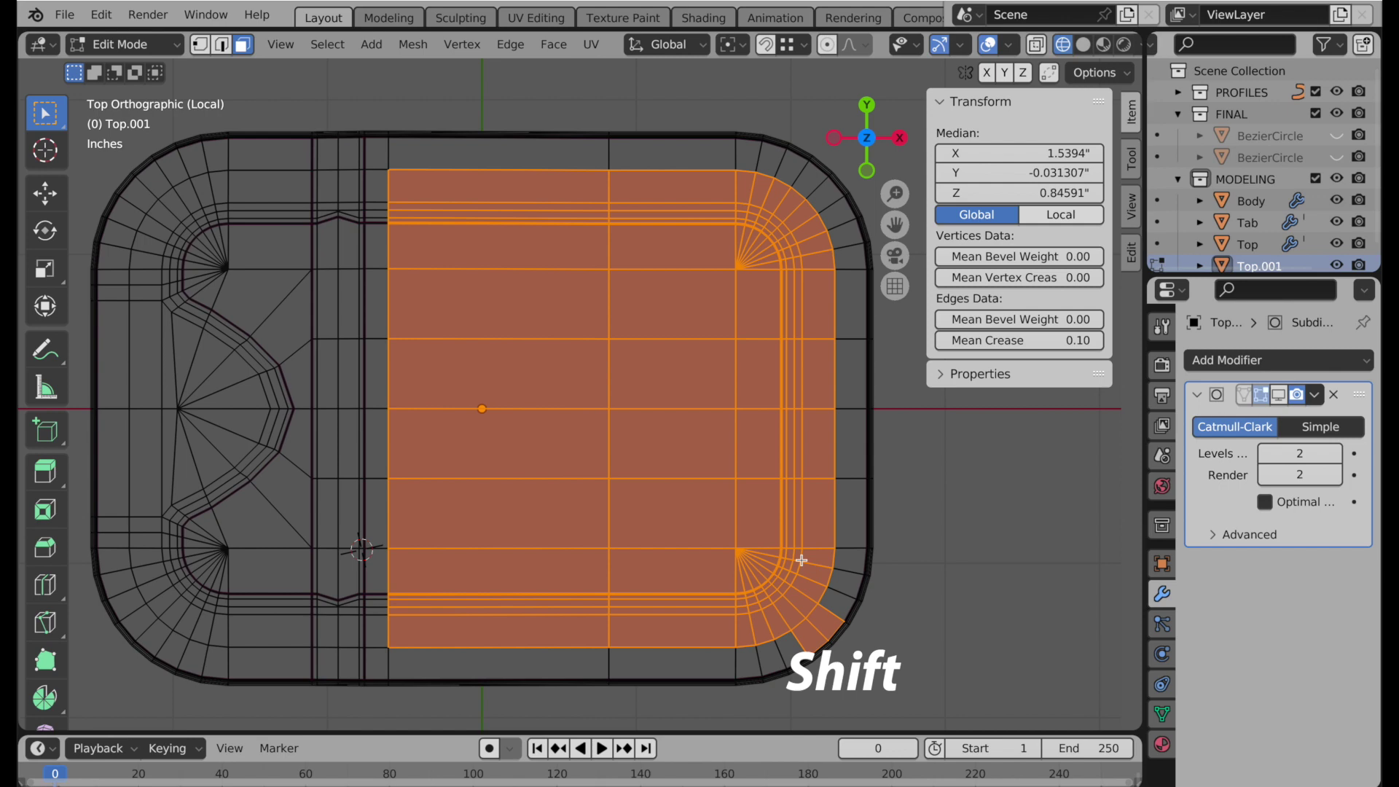
shift+click(826, 621)
shift+click(809, 640)
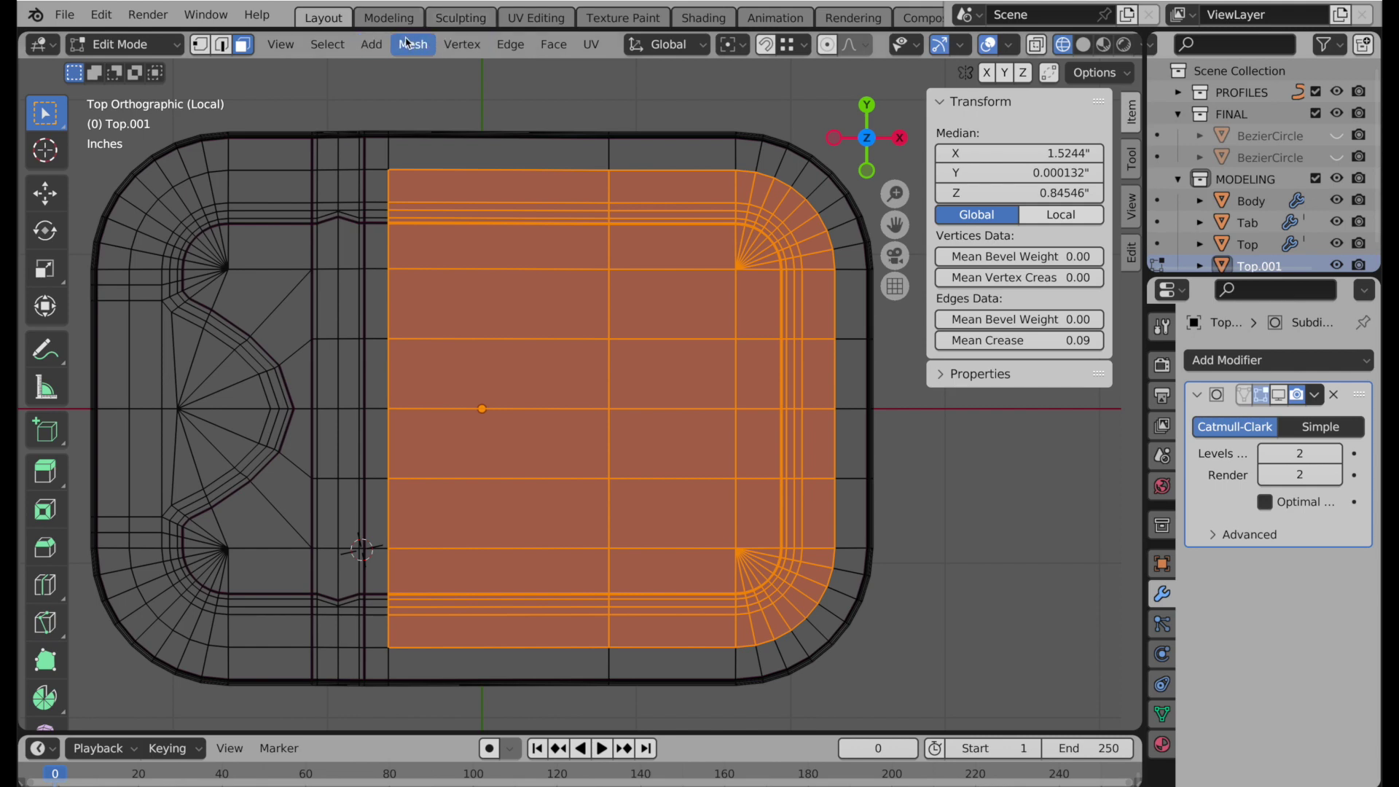
click(335, 46)
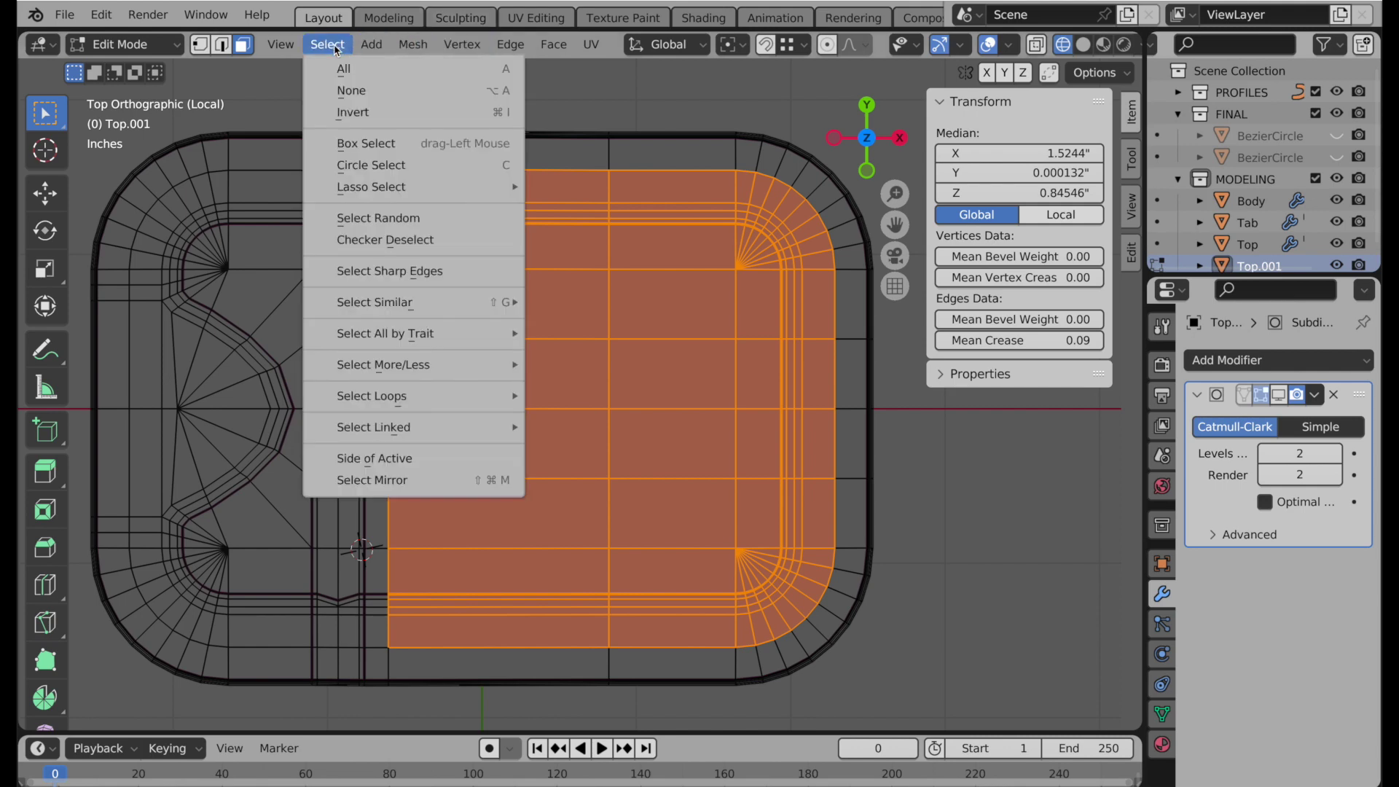
click(352, 115)
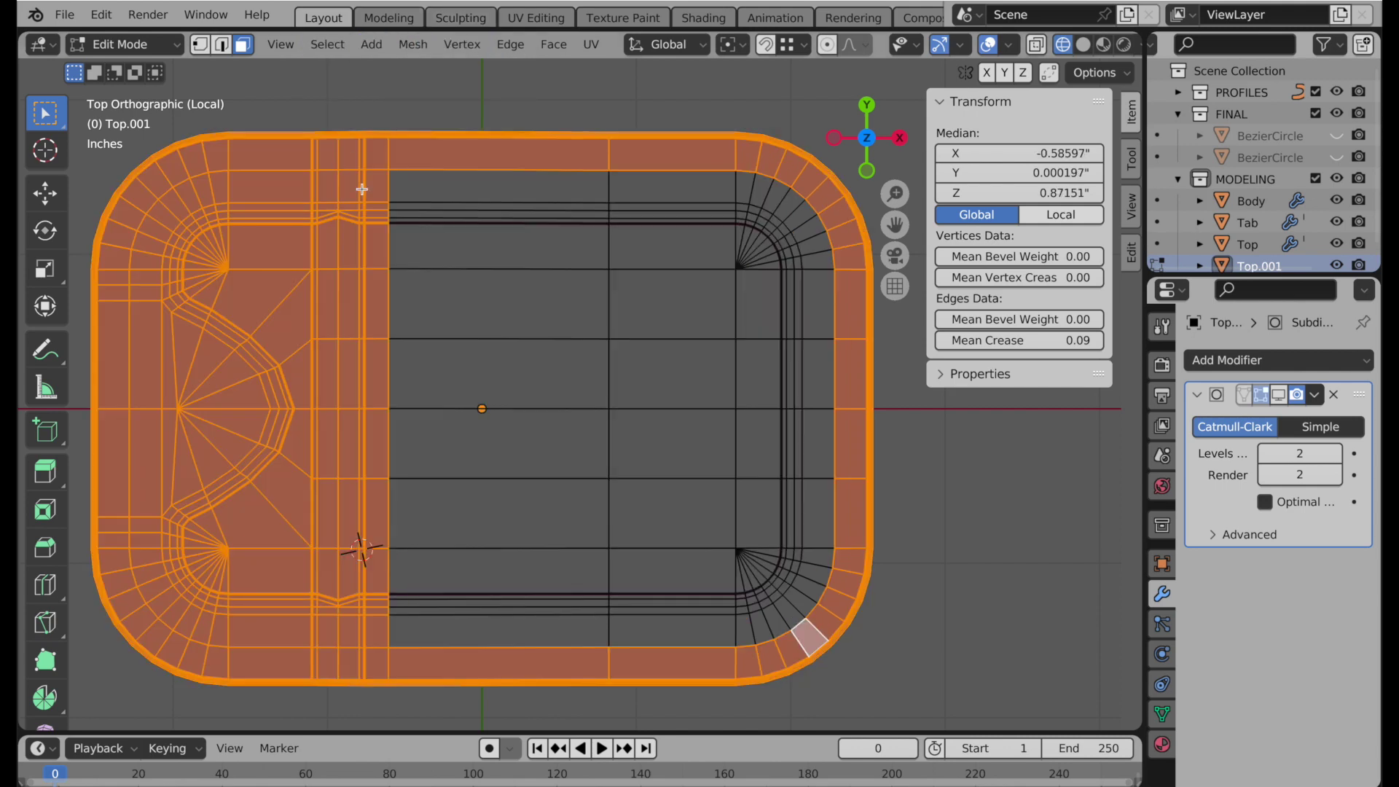
key(x)
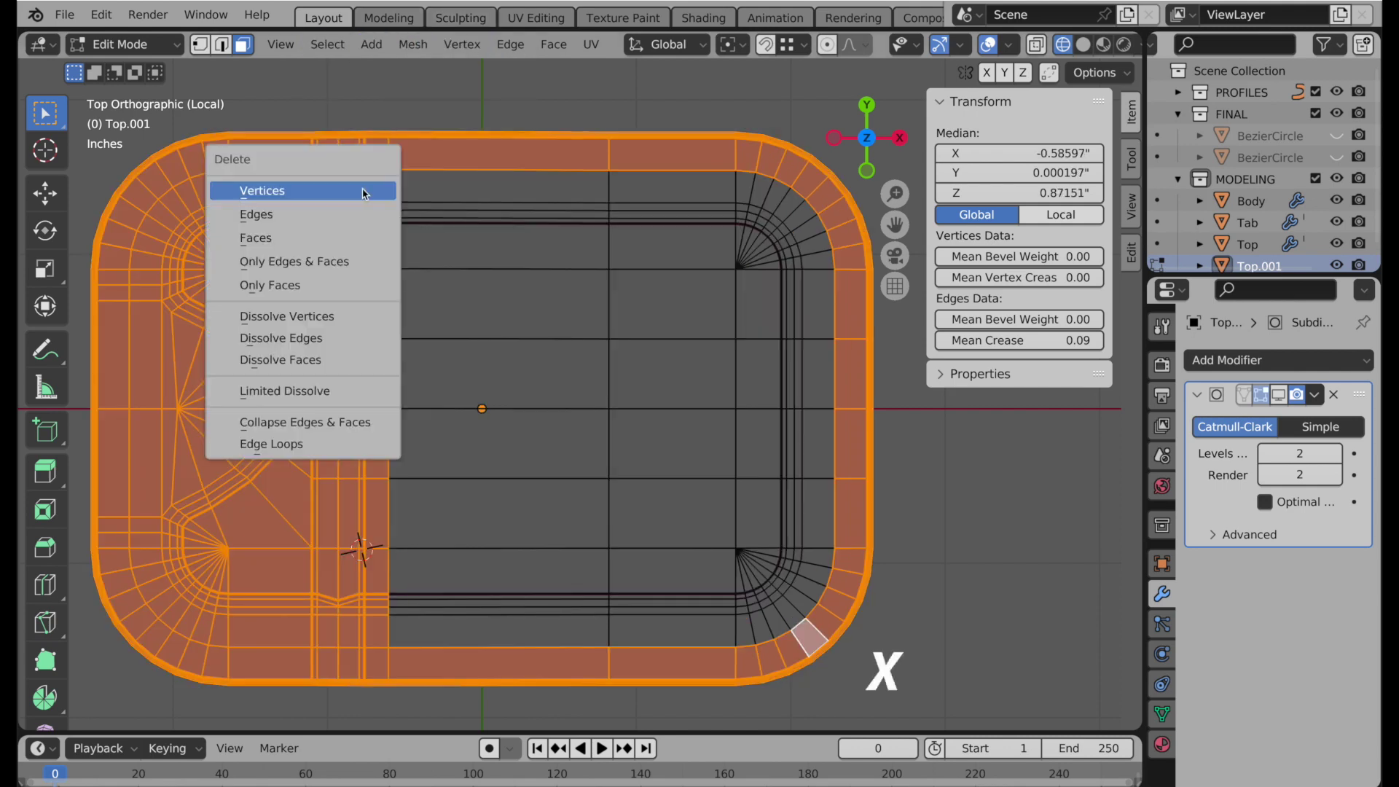
click(363, 236)
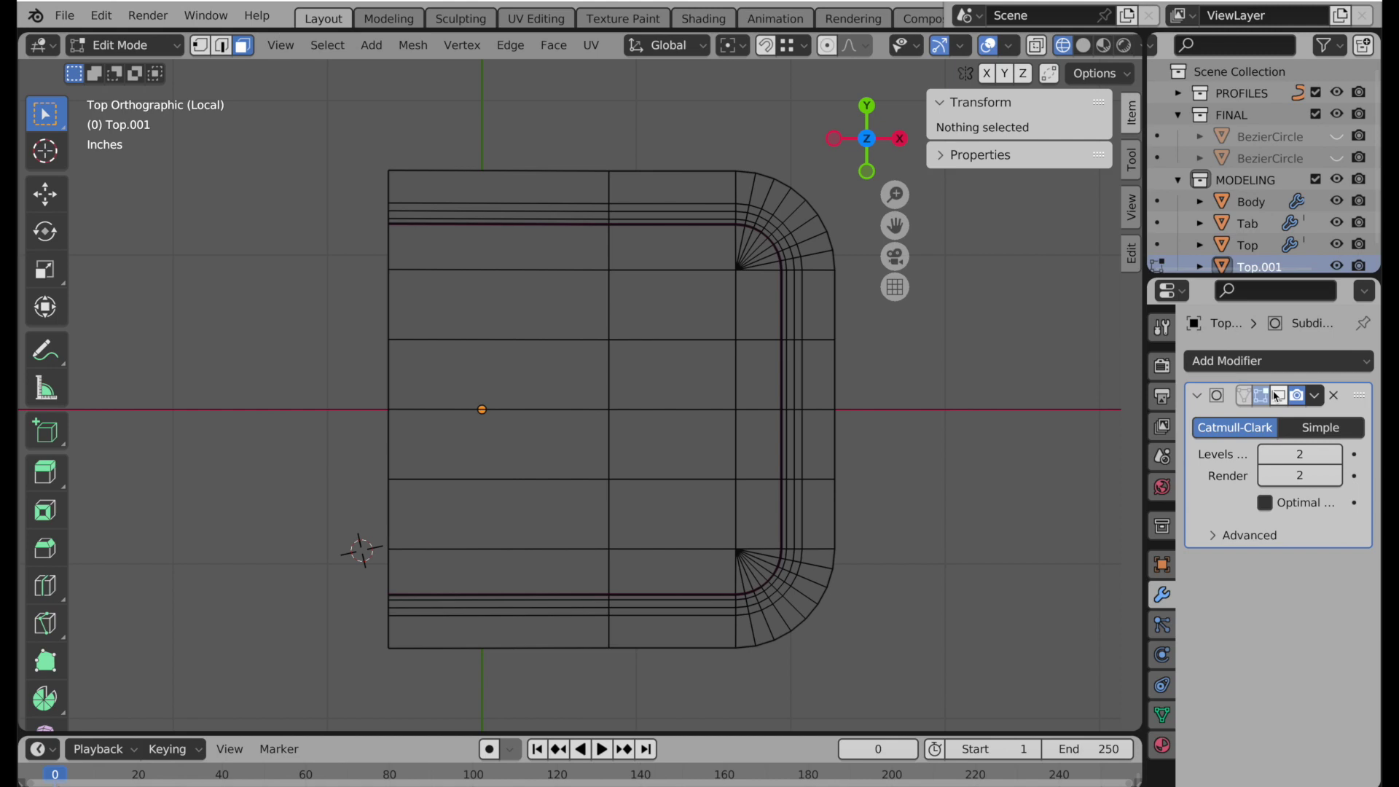
Turn the subdivision display back on, including in Edit Mode on the cage, and enable Optimal Display.
click(1243, 395)
scroll(431, 640, up, 2)
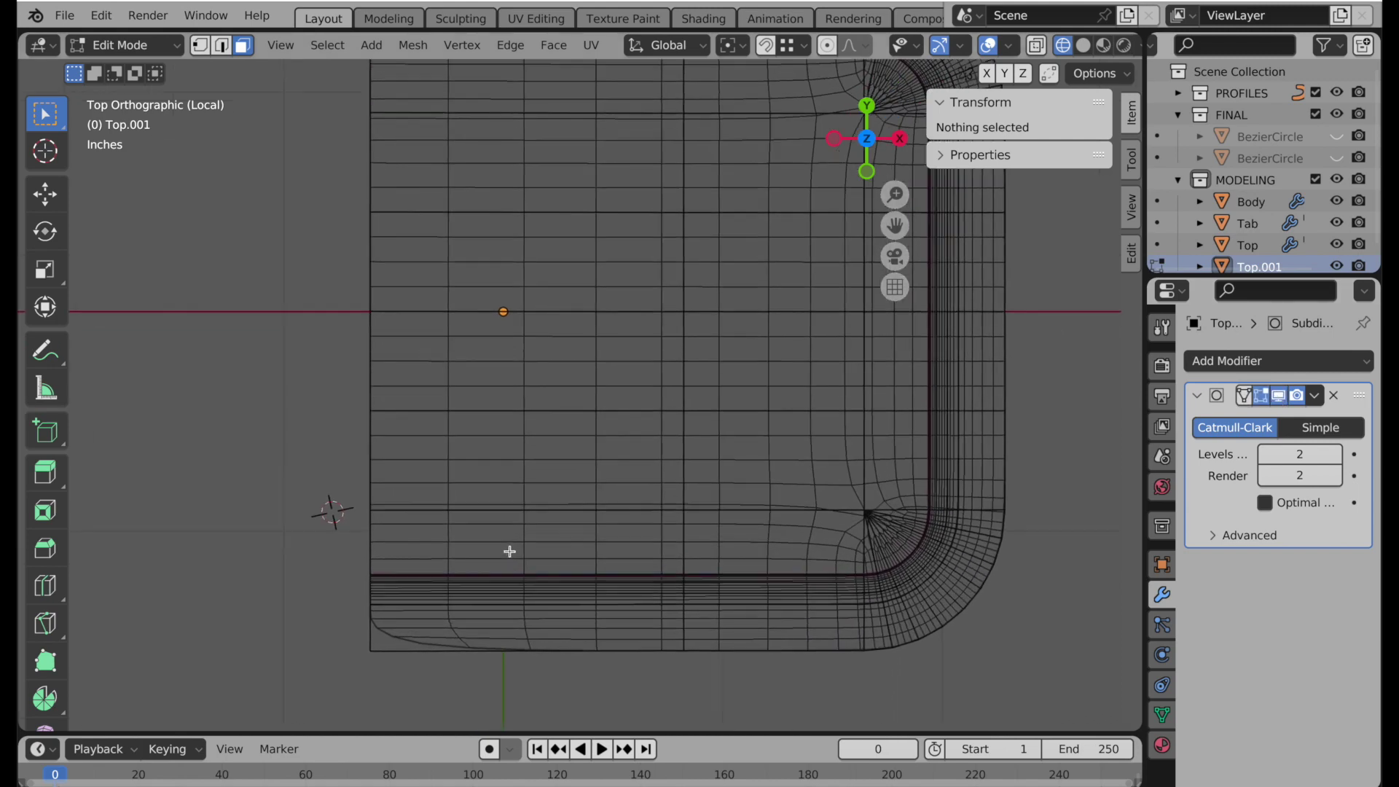
shift+scroll(516, 557, down, 2)
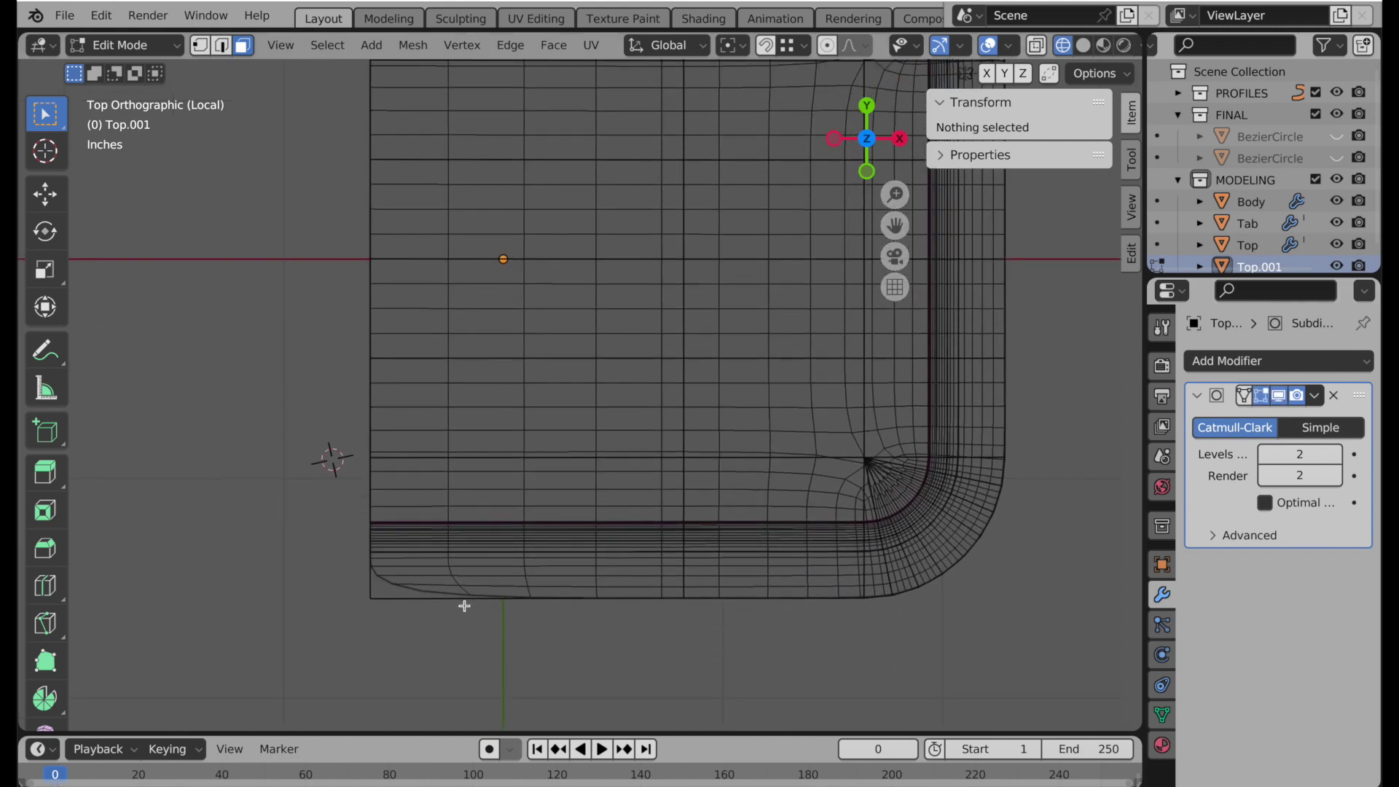
click(1265, 502)
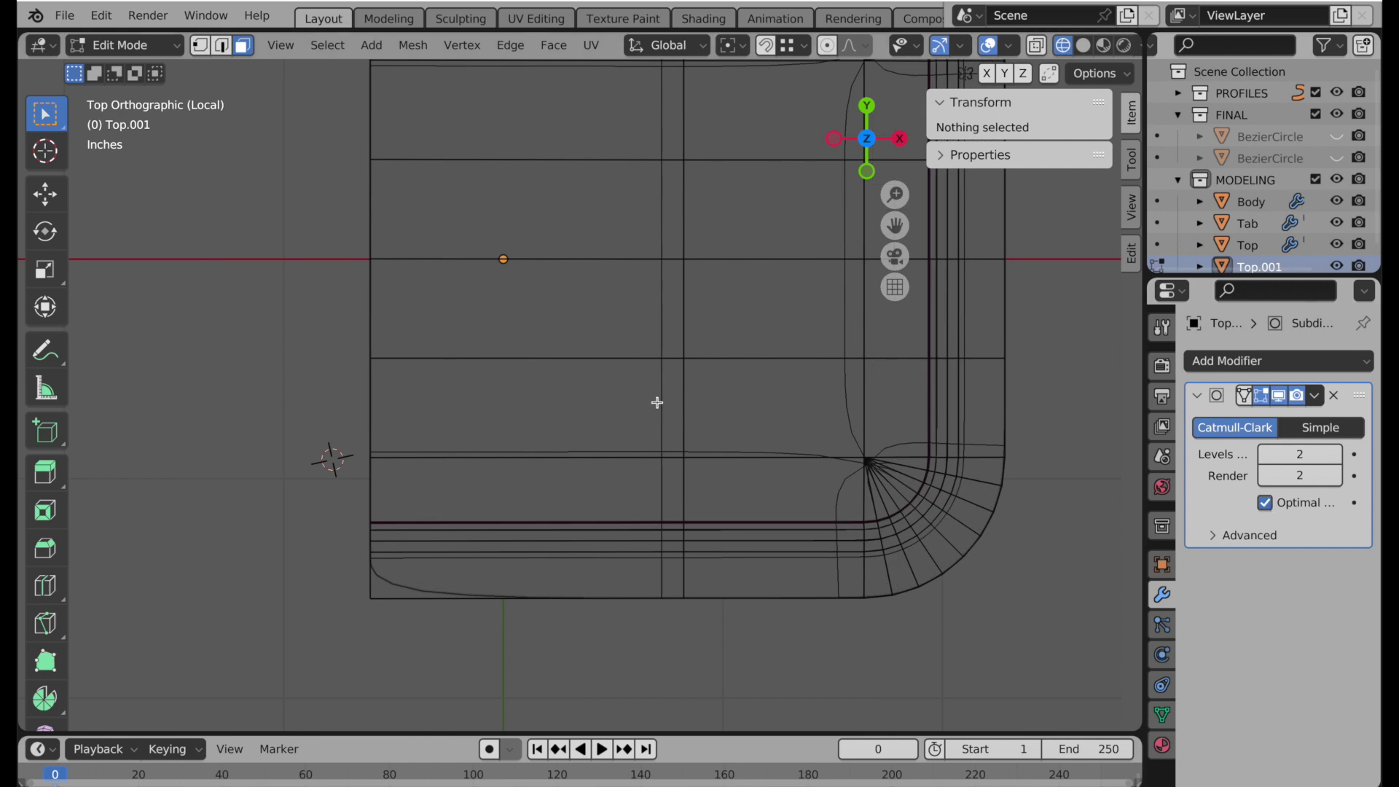
shift+middle_drag(656, 399, 677, 509)
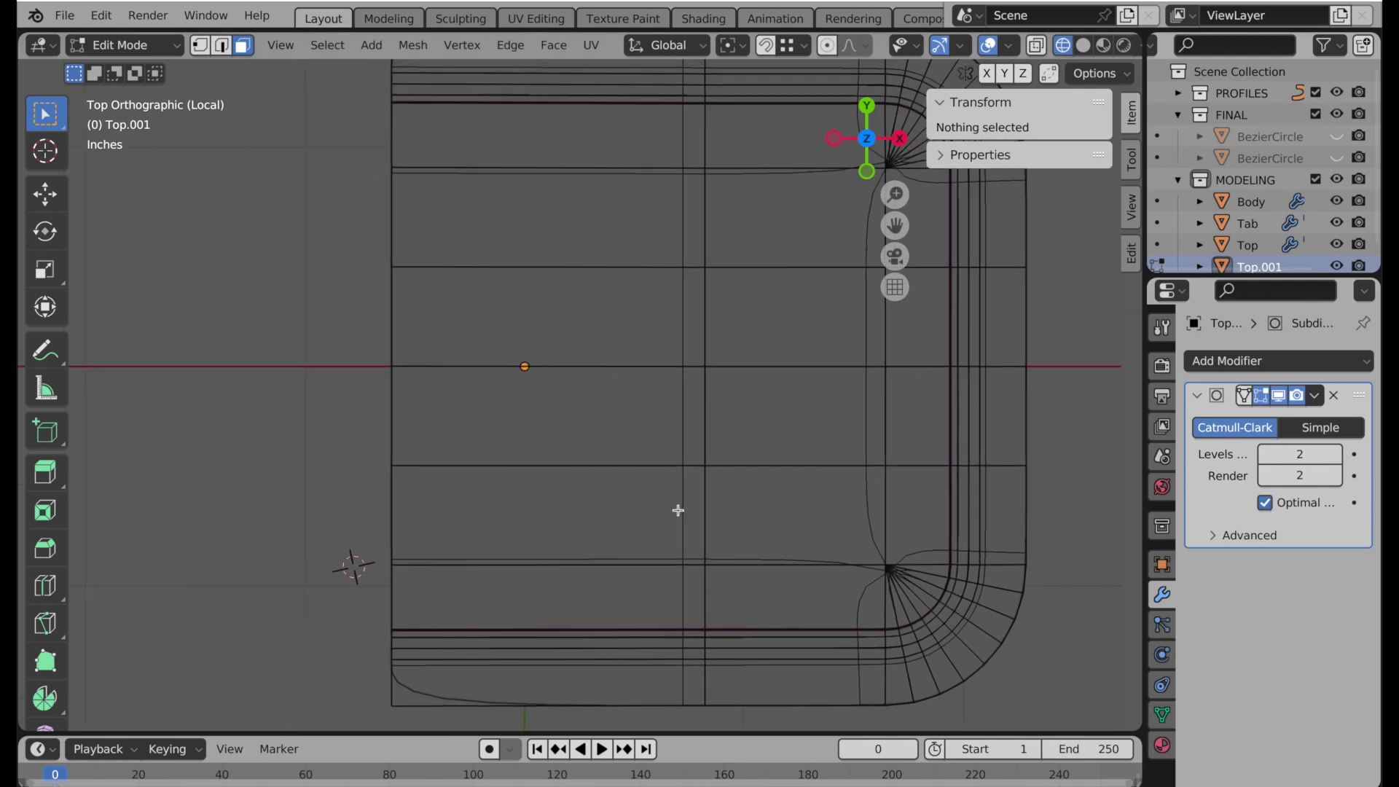
Add a crosswise loop cut near the panel's straight open edge at a factor of about -0.728.
click(45, 585)
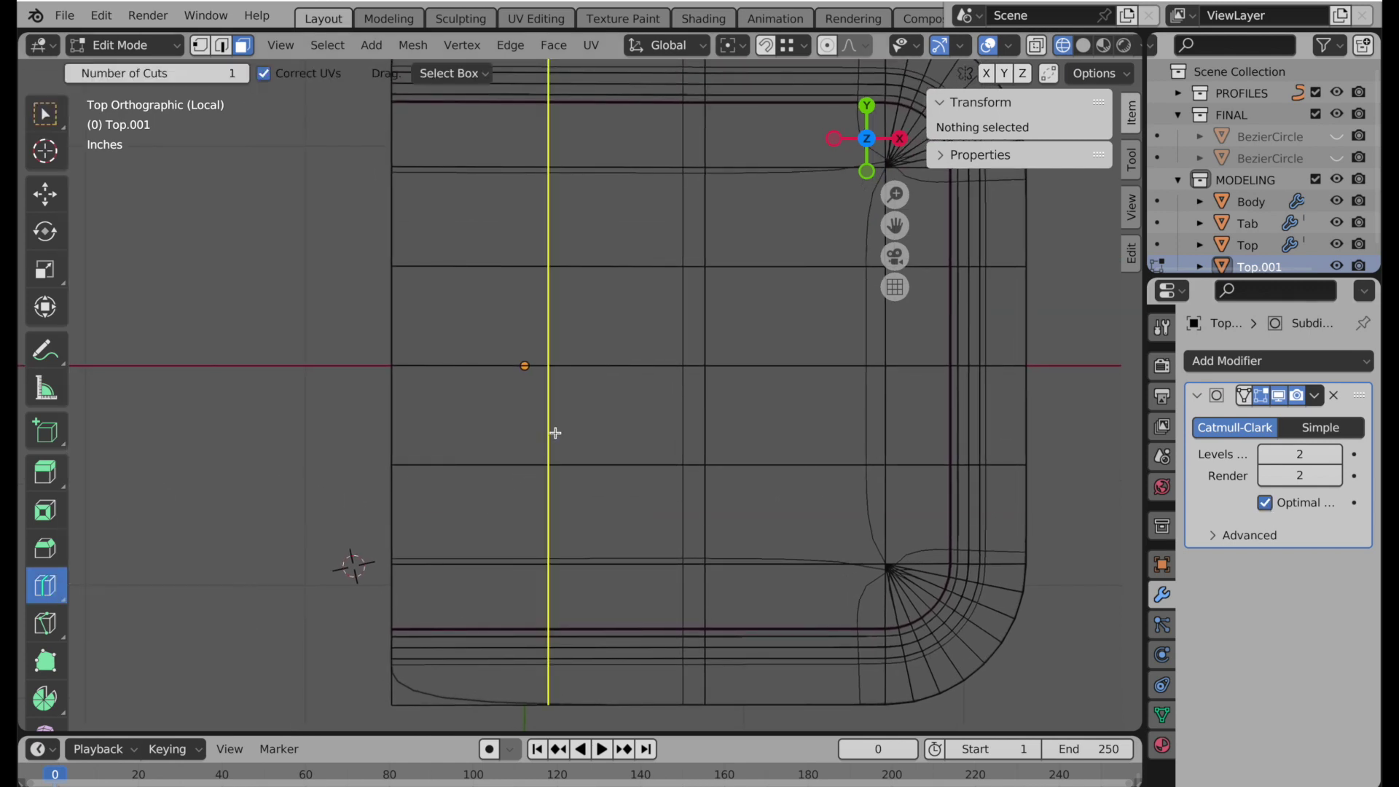
drag(555, 432, 441, 435)
scroll(408, 697, up, 5)
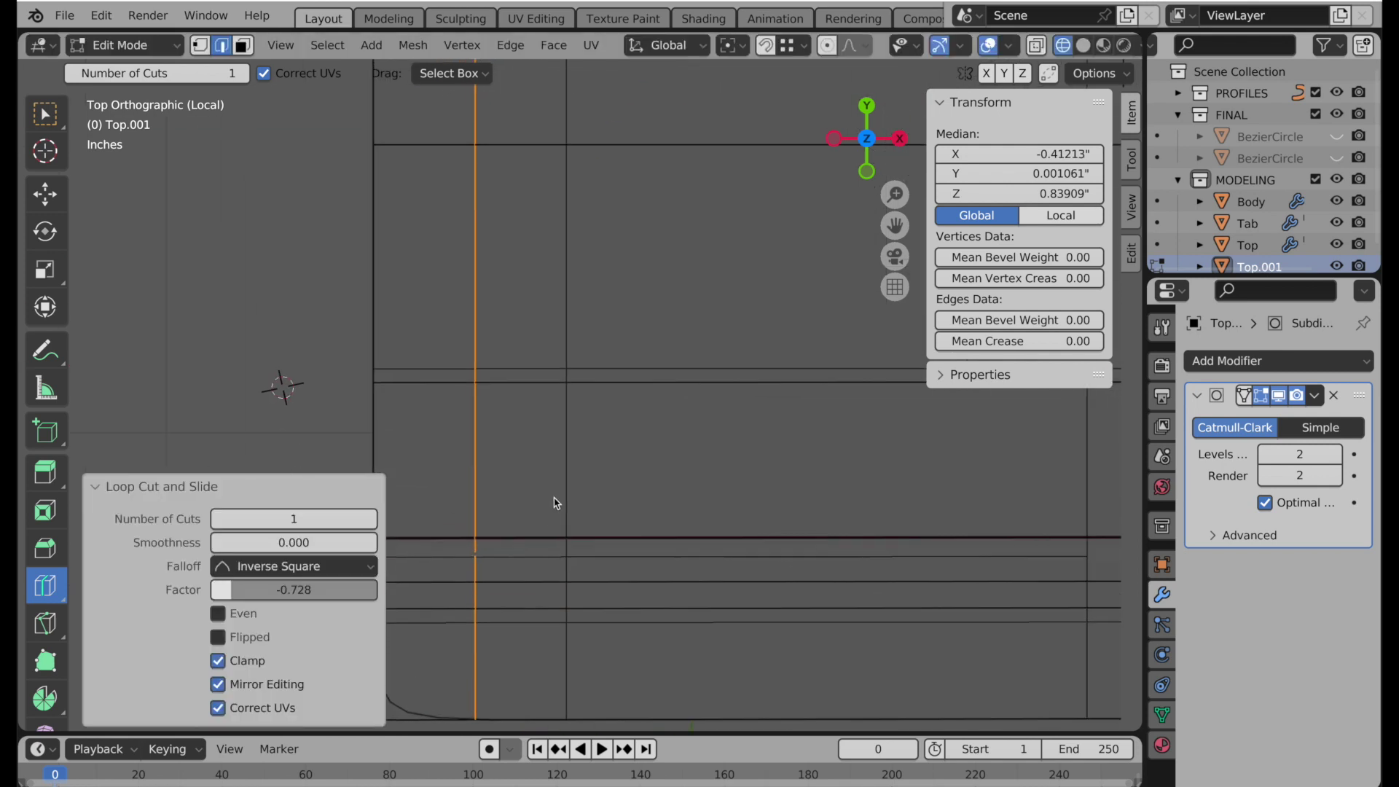
shift+middle_drag(555, 500, 711, 356)
Turn off the subdivision display and bevel the panel's square -X, -Y corner vertex about 0.179" wide with 5 segments.
click(42, 191)
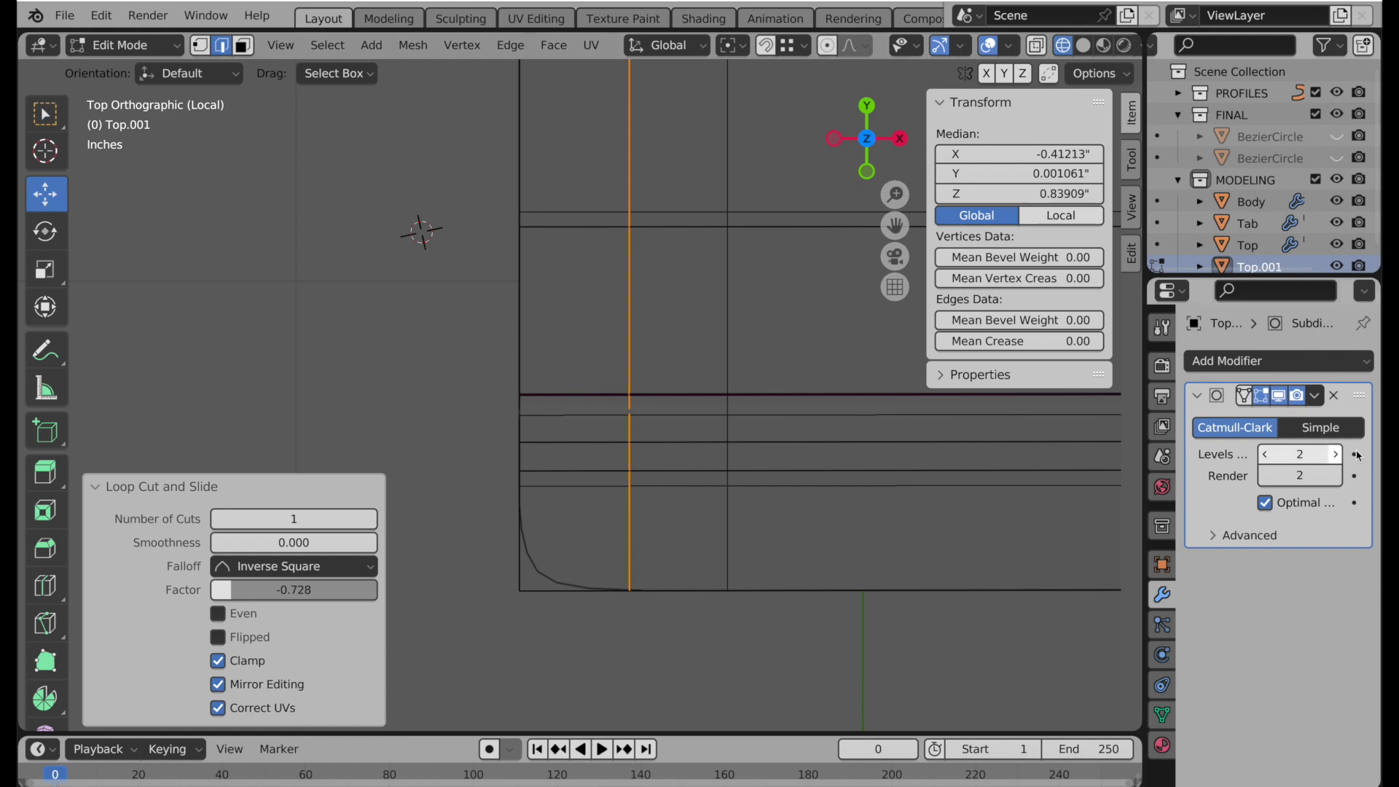
click(1279, 394)
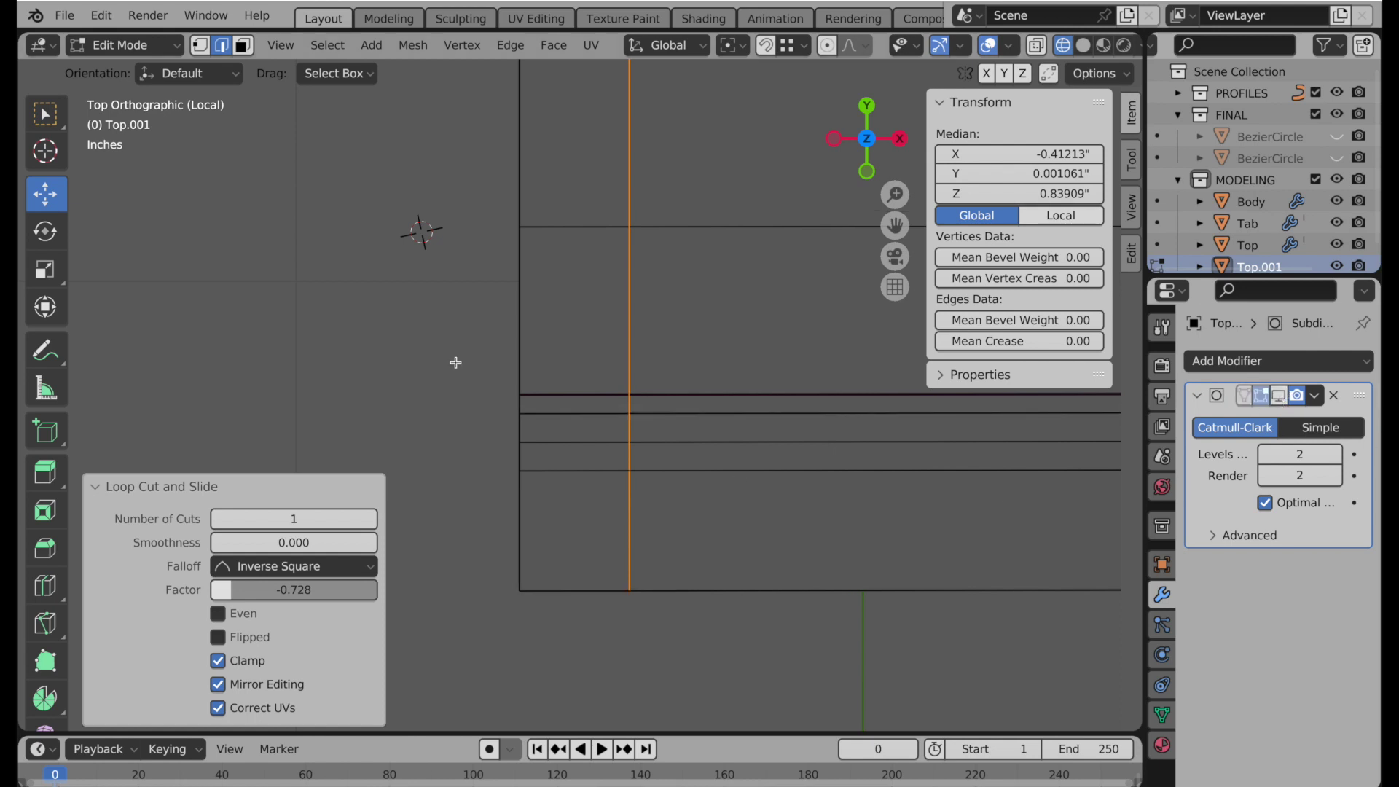
click(202, 46)
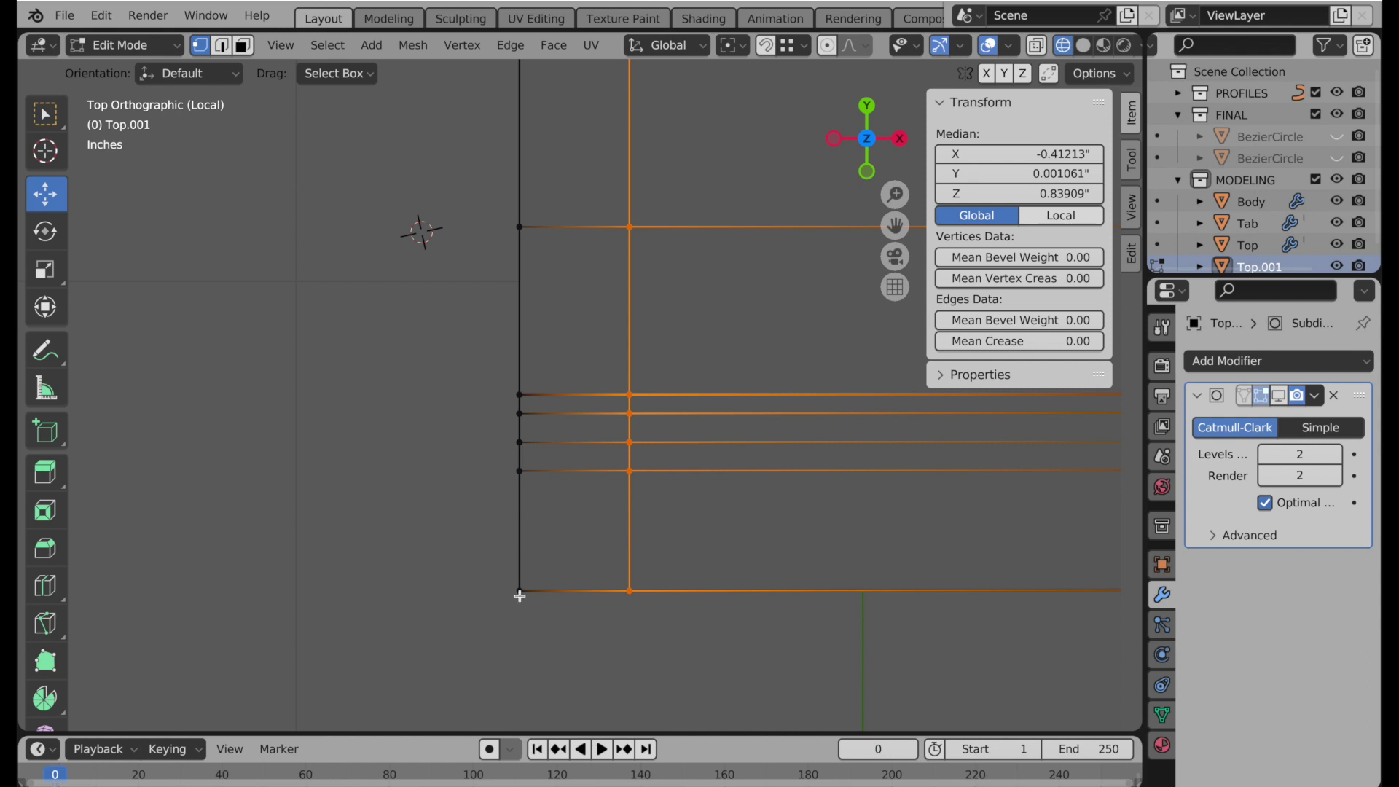
click(520, 593)
right_click(315, 392)
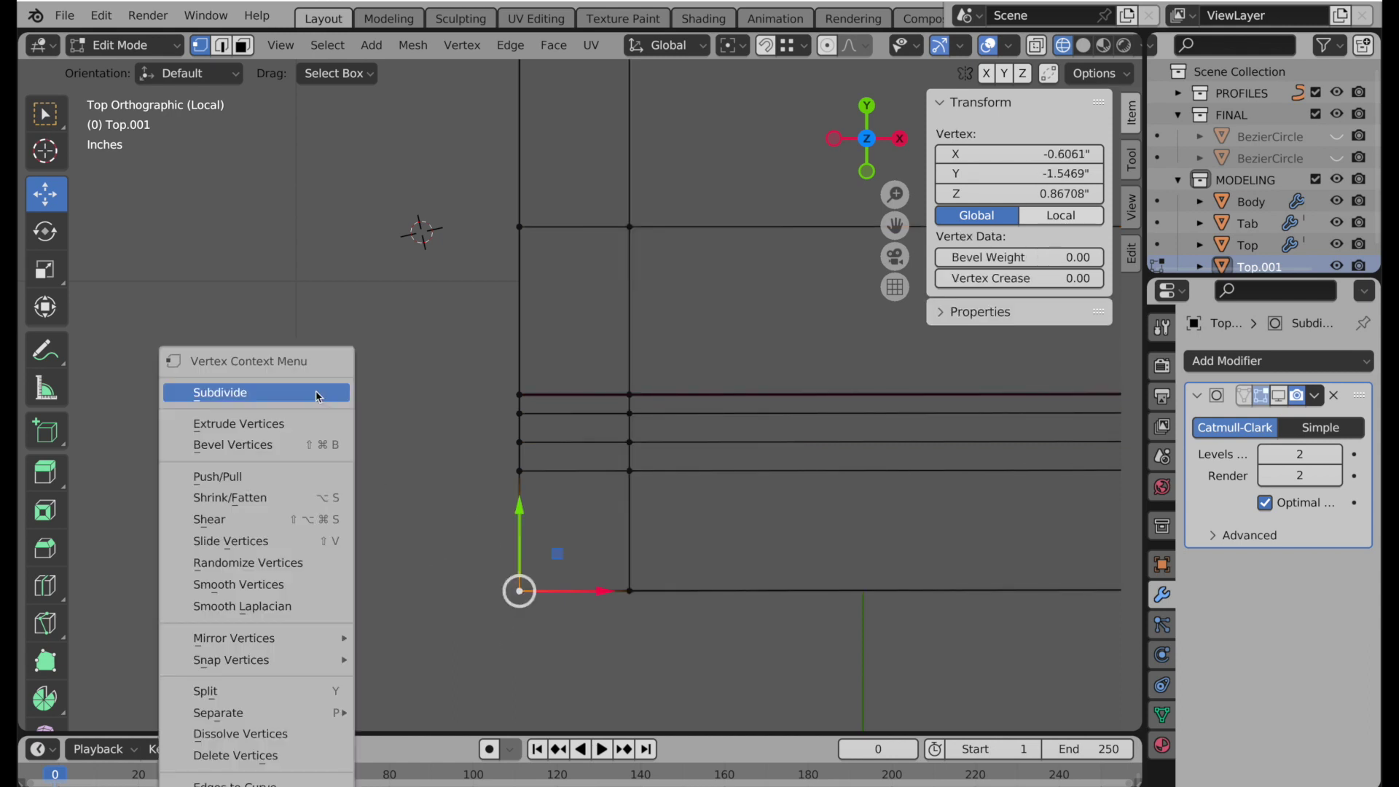
click(309, 449)
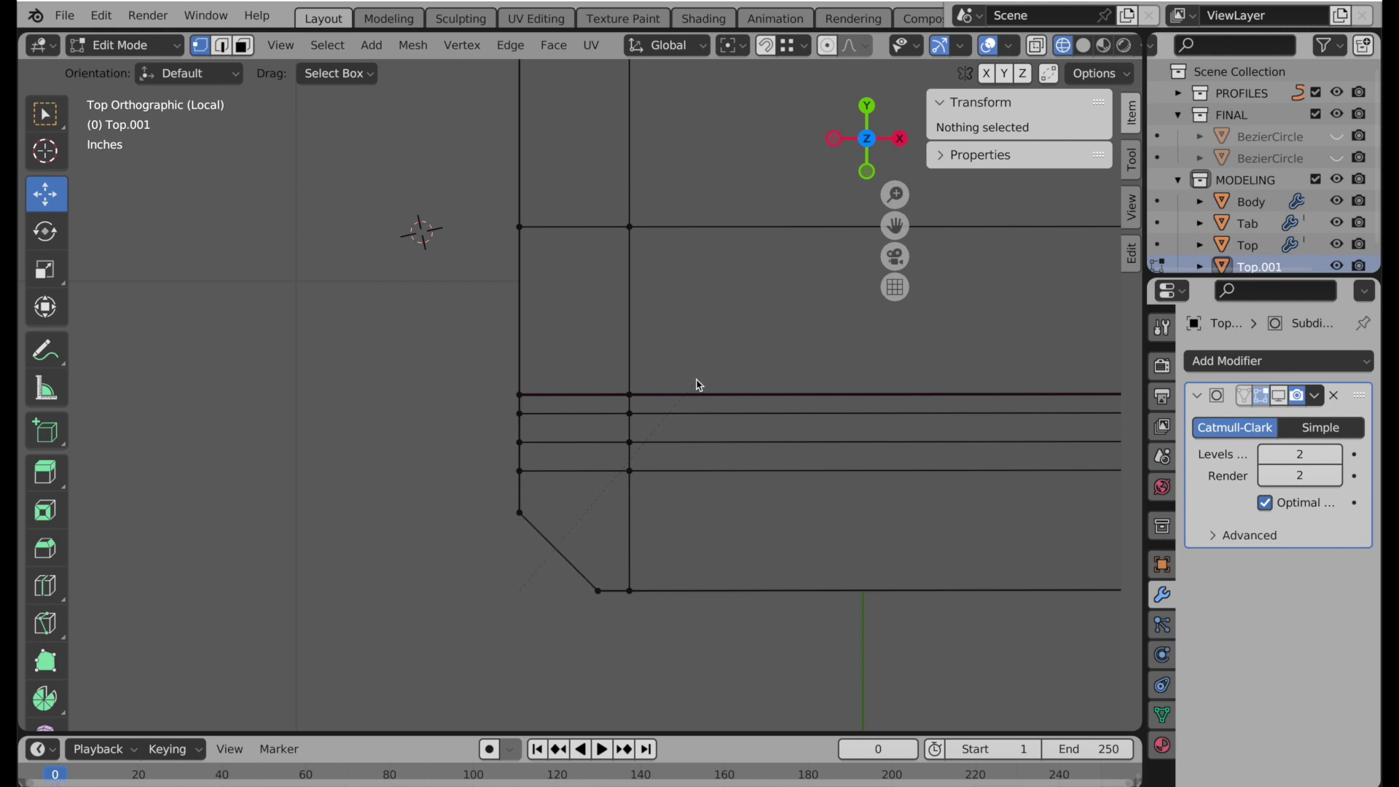
click(700, 383)
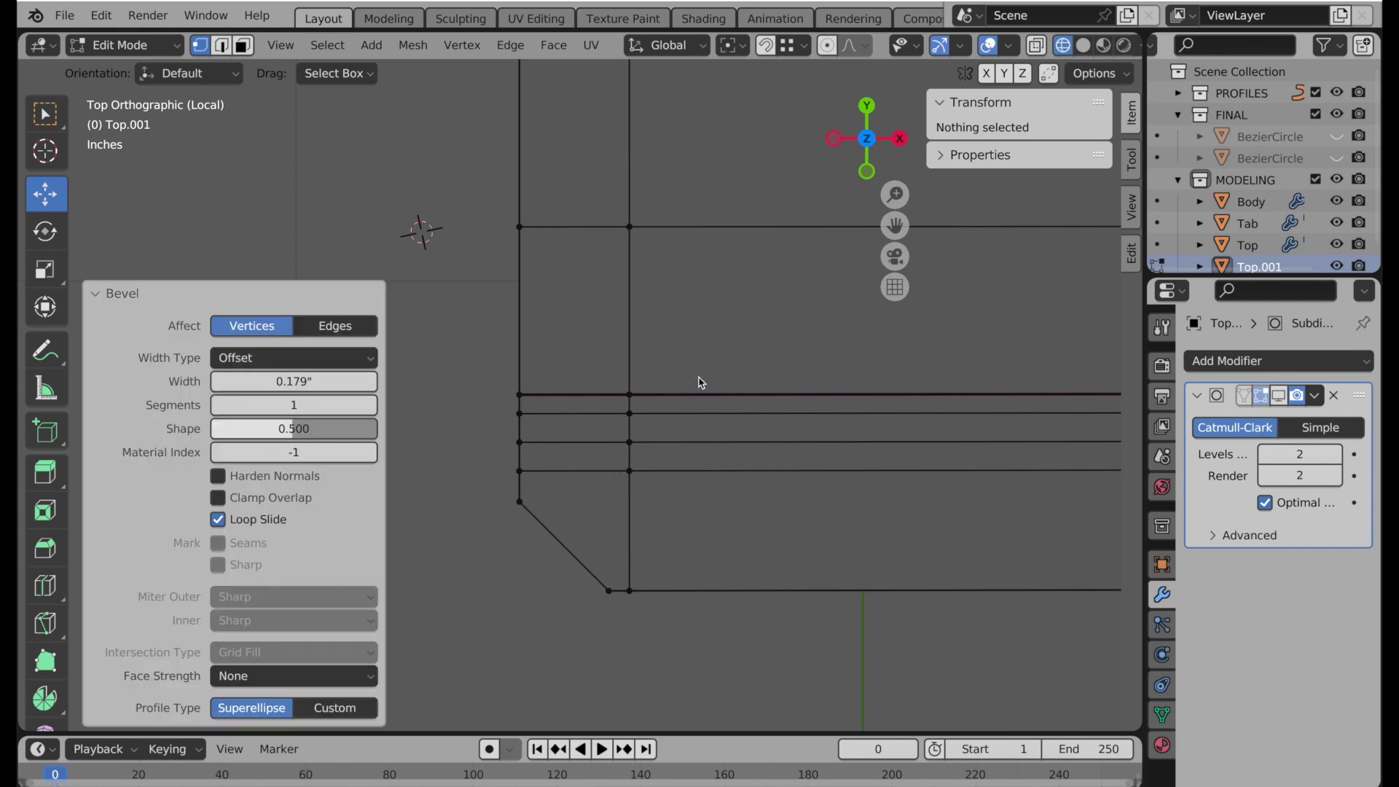
click(322, 406)
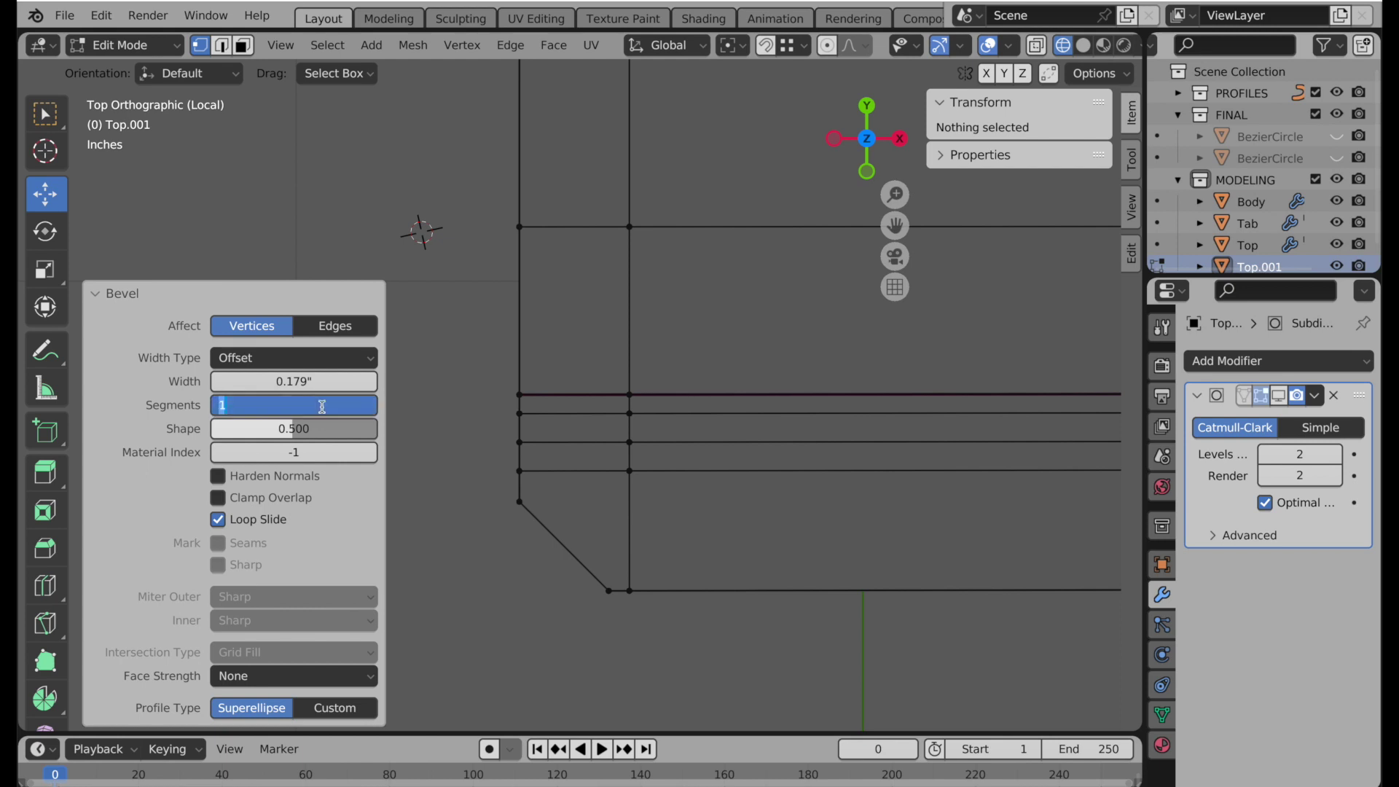
text(5)
key(Return)
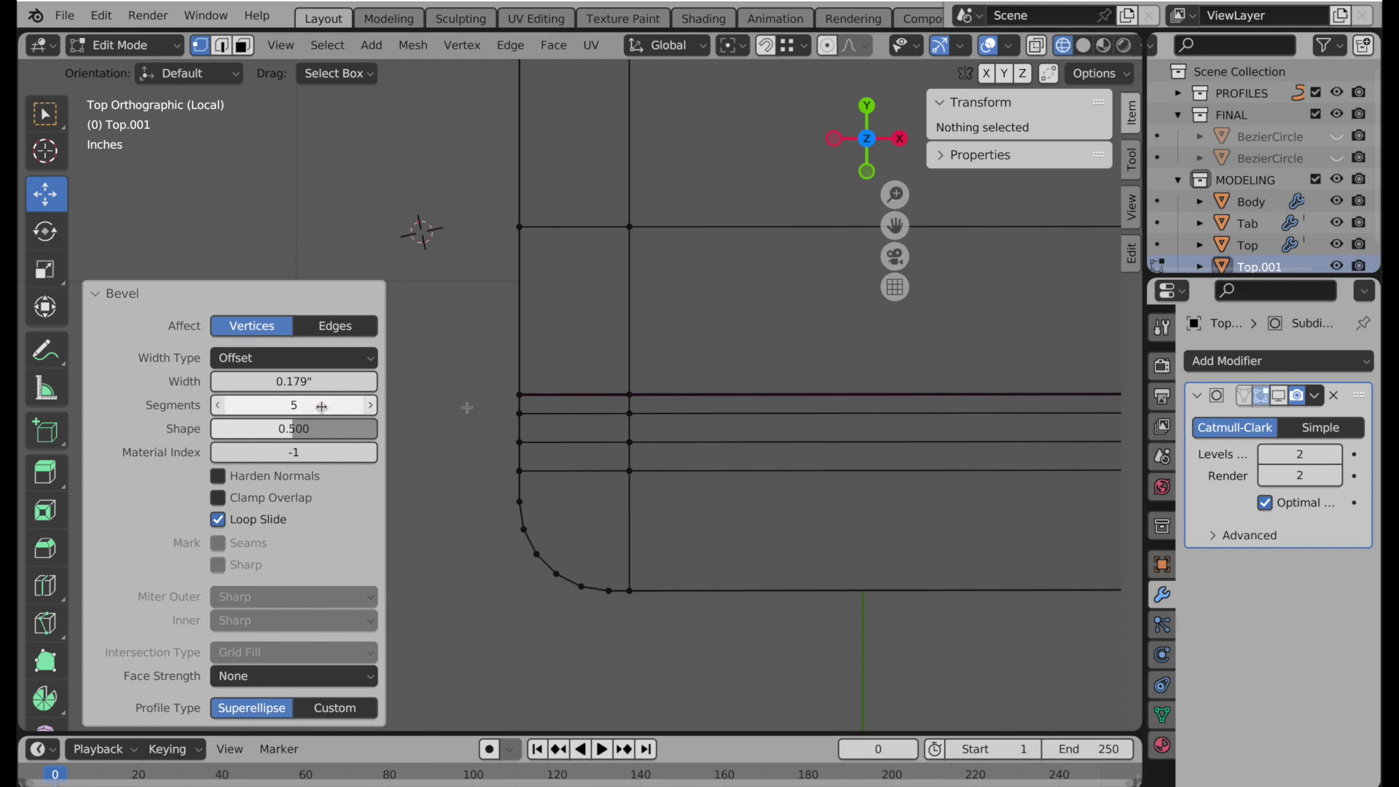
Bevel the panel's square -X, +Y corner vertex by repeating the last vertex bevel, 0.179" wide with 5 segments.
shift+scroll(484, 306, up, 4)
shift+scroll(486, 321, up, 4)
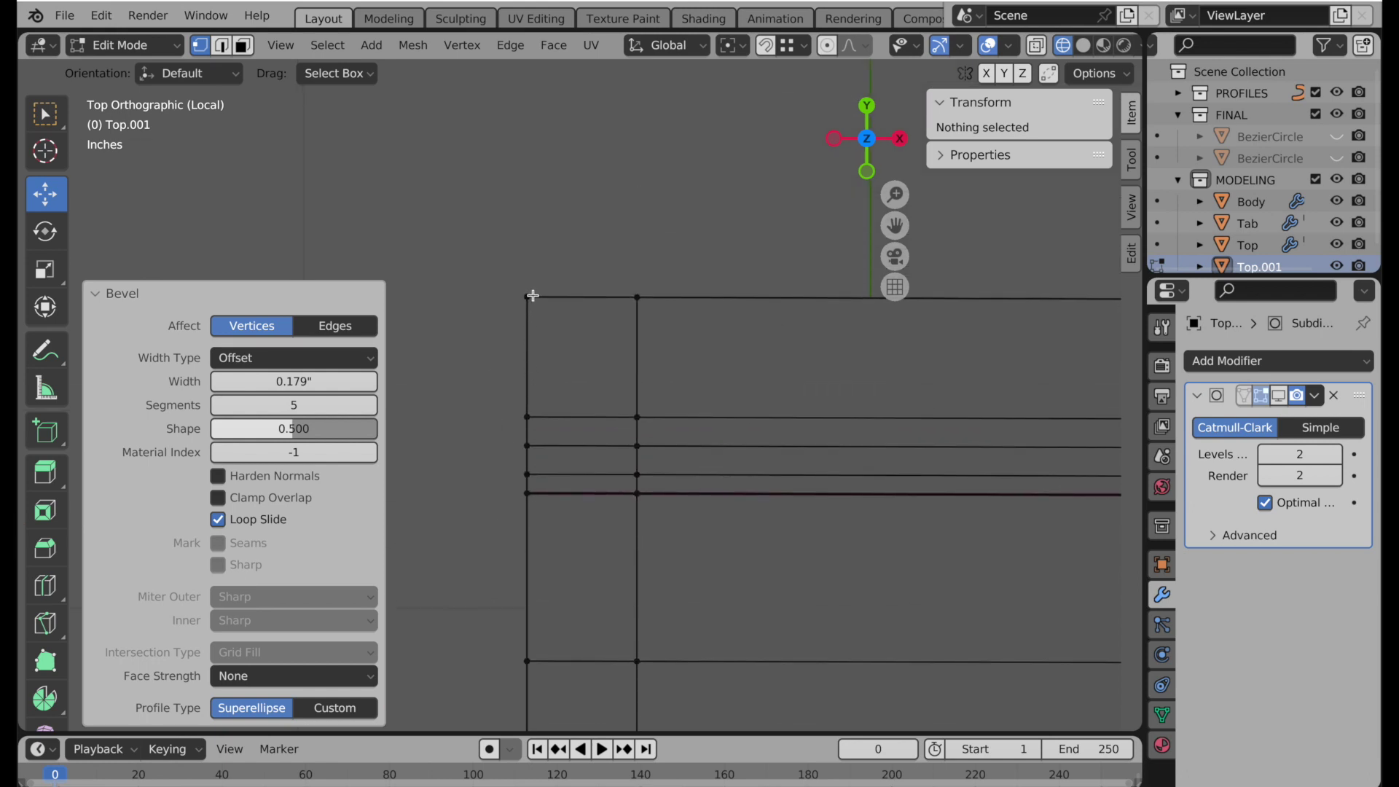
click(531, 296)
key(shift+r)
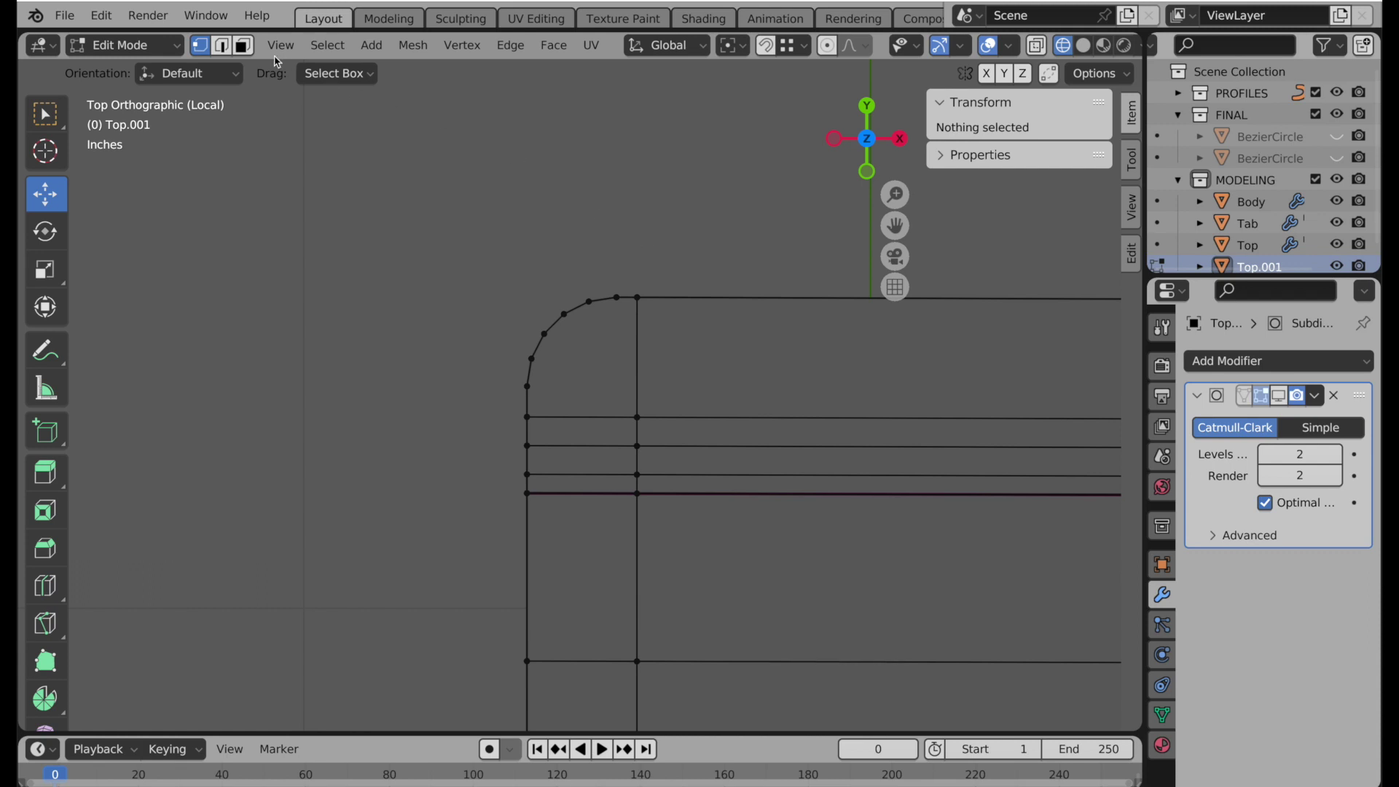
Poke the two rounded corner faces at the panel's -X end.
click(241, 48)
click(570, 345)
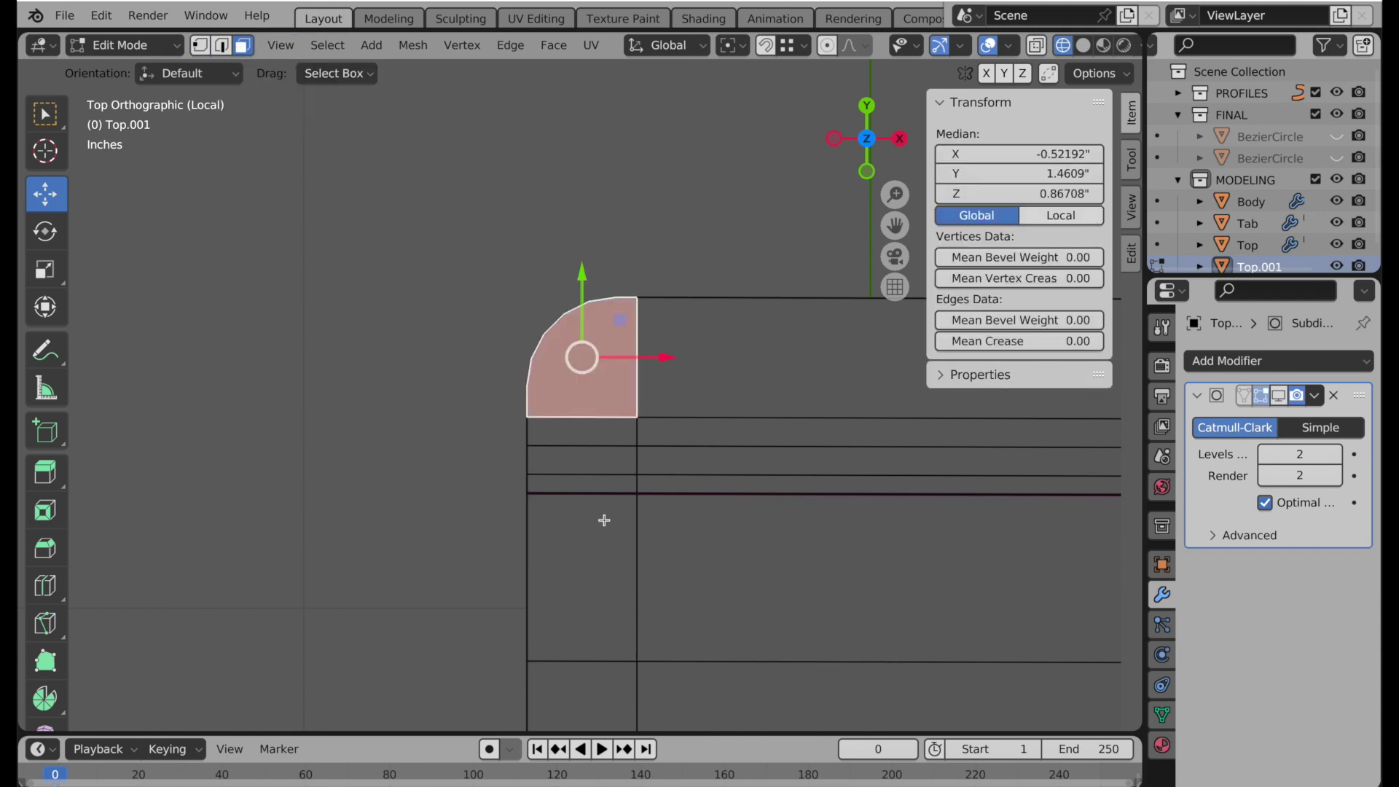
shift+scroll(604, 520, down, 15)
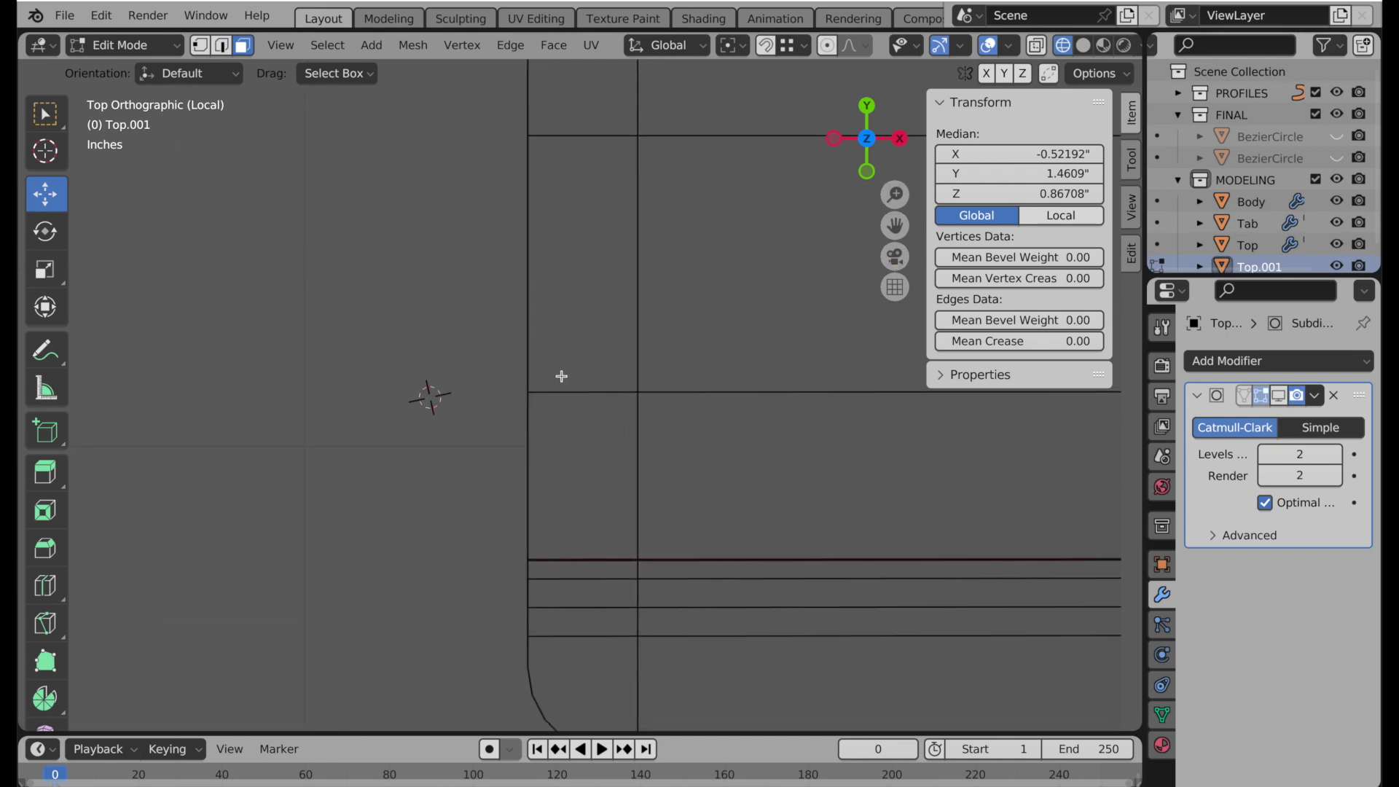
shift+scroll(561, 376, down, 5)
shift+click(560, 483)
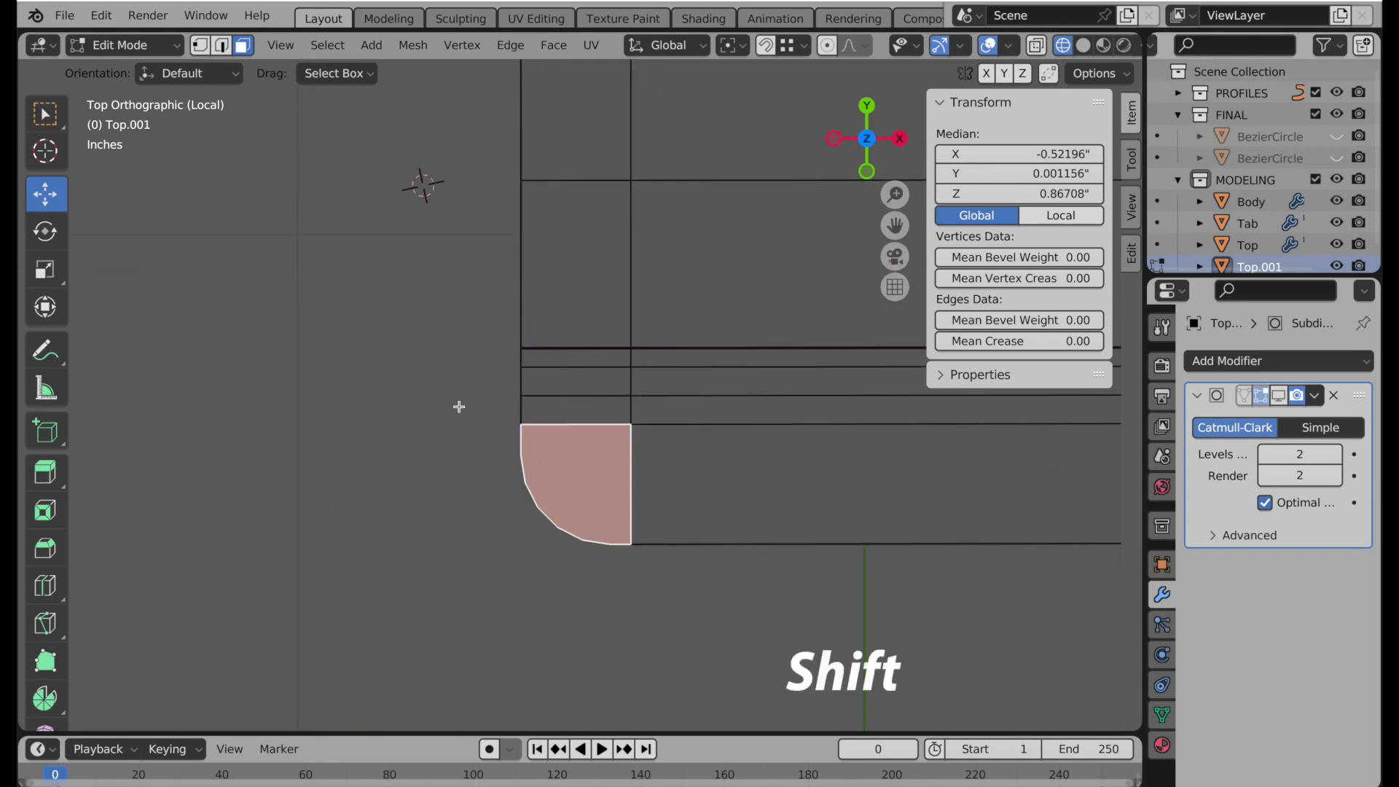
right_click(370, 321)
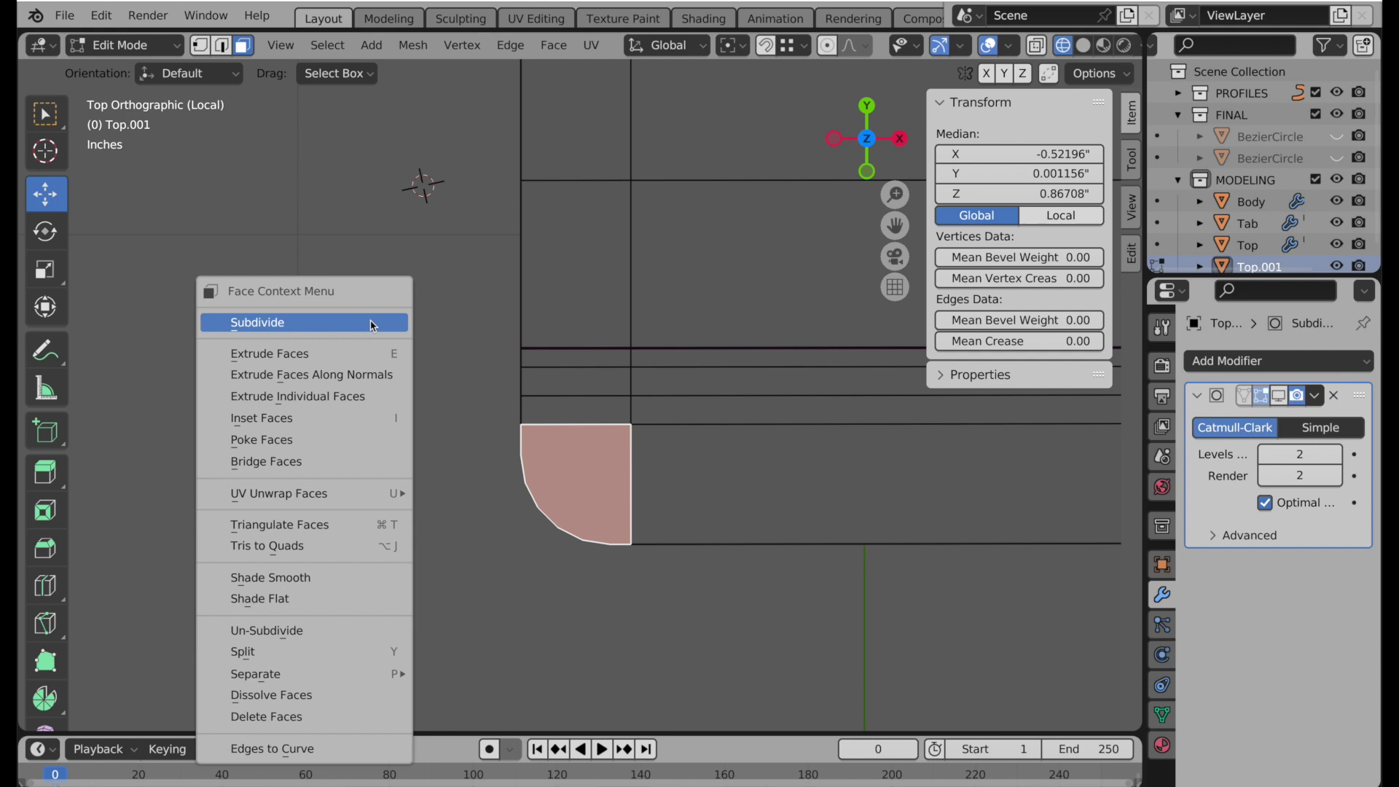
click(351, 440)
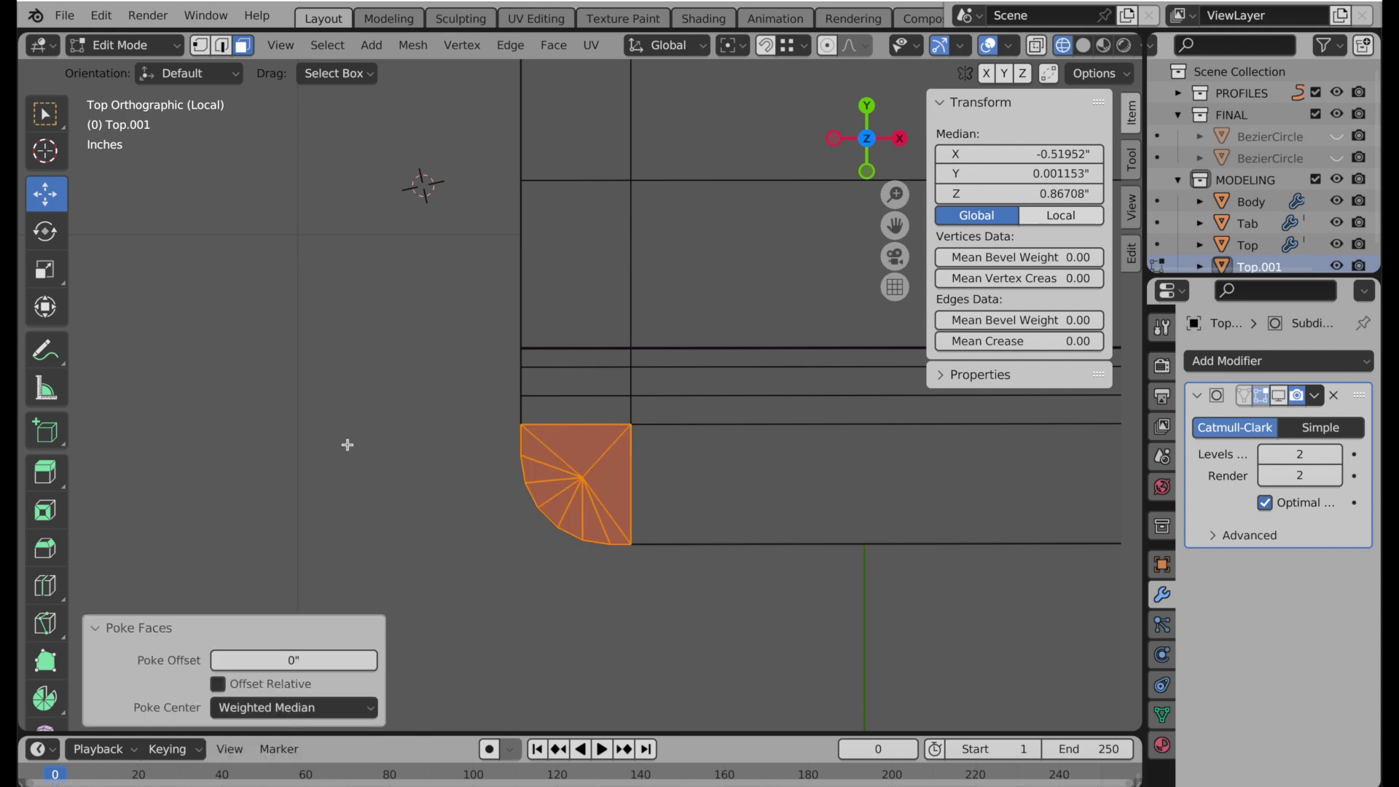
Merge the poked center vertex of the -X, -Y corner into that corner's inner grid vertex, using At Last.
click(200, 47)
click(581, 478)
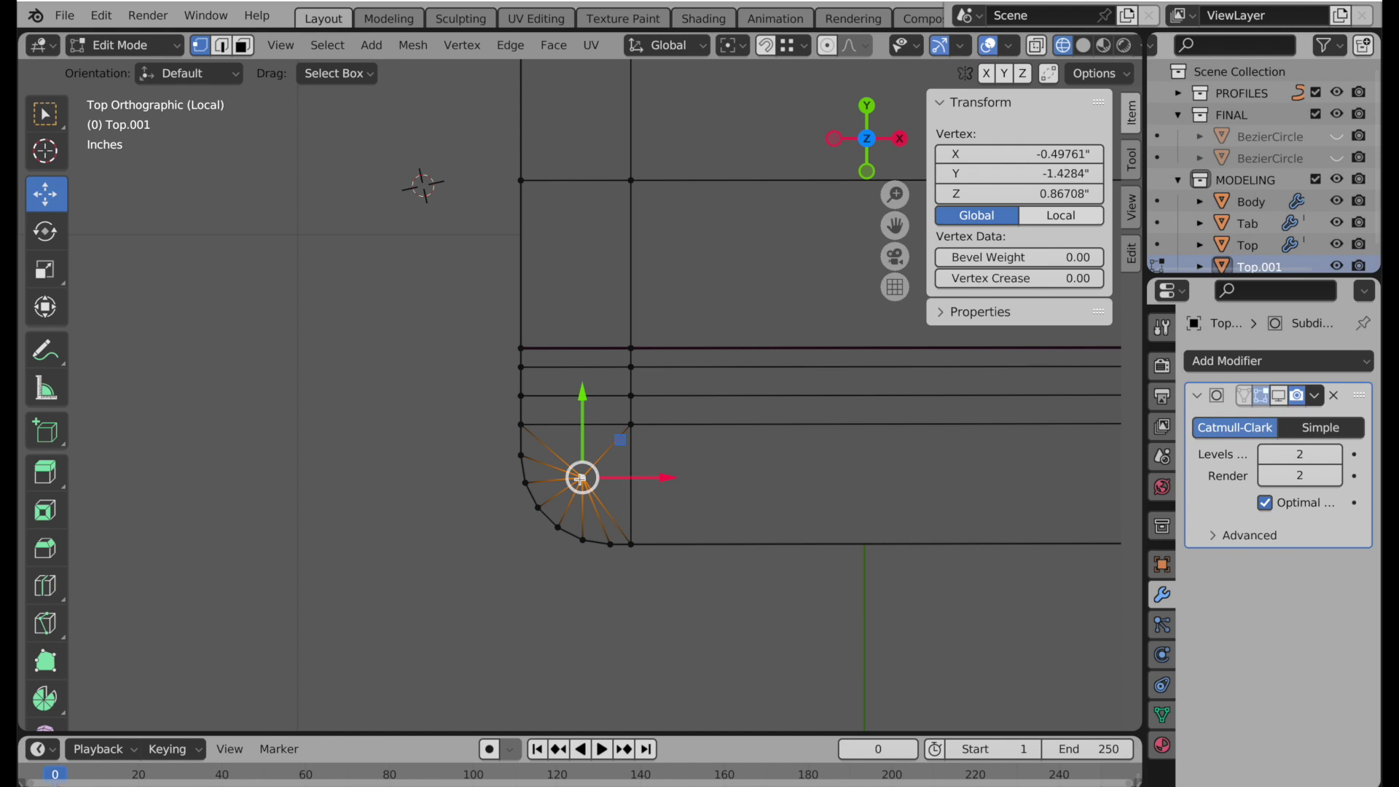
shift+click(631, 424)
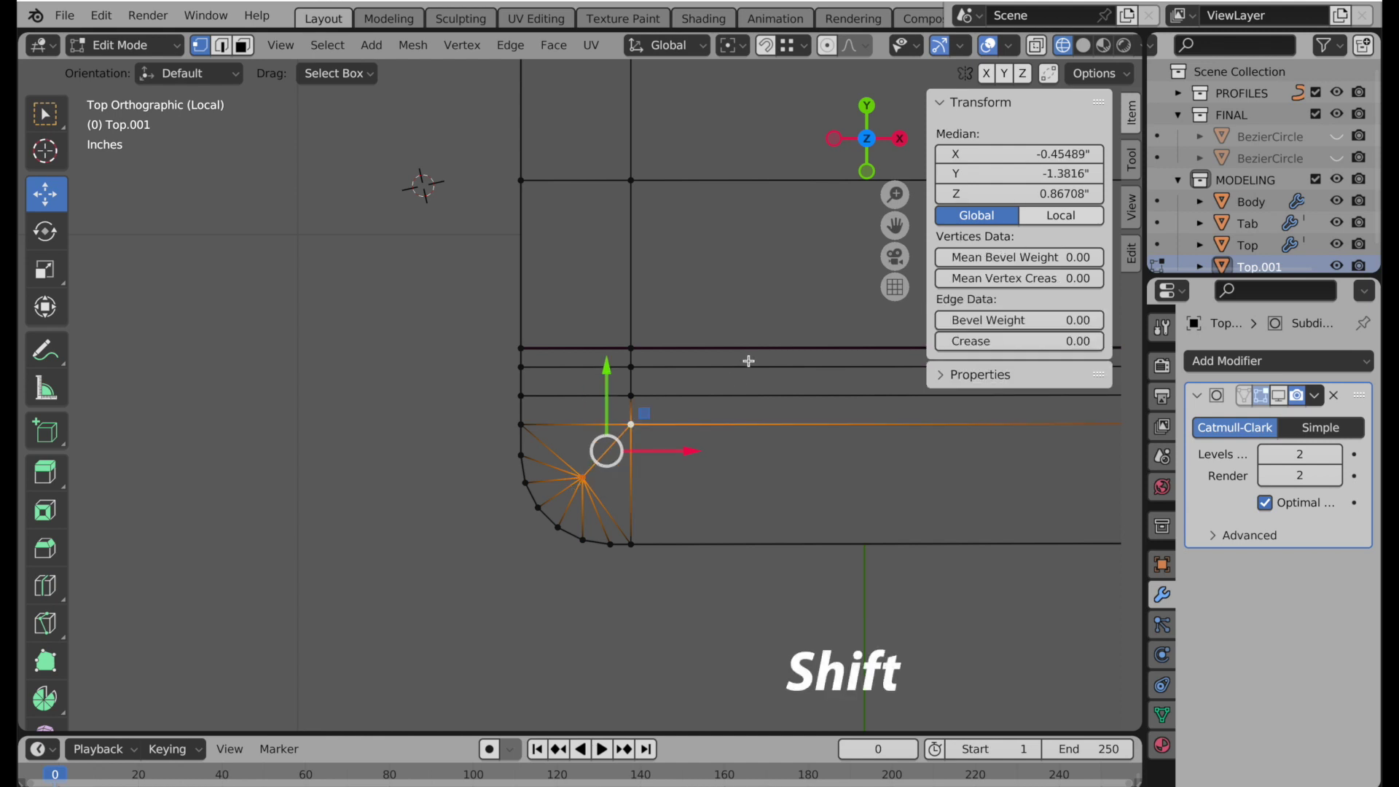
right_click(749, 191)
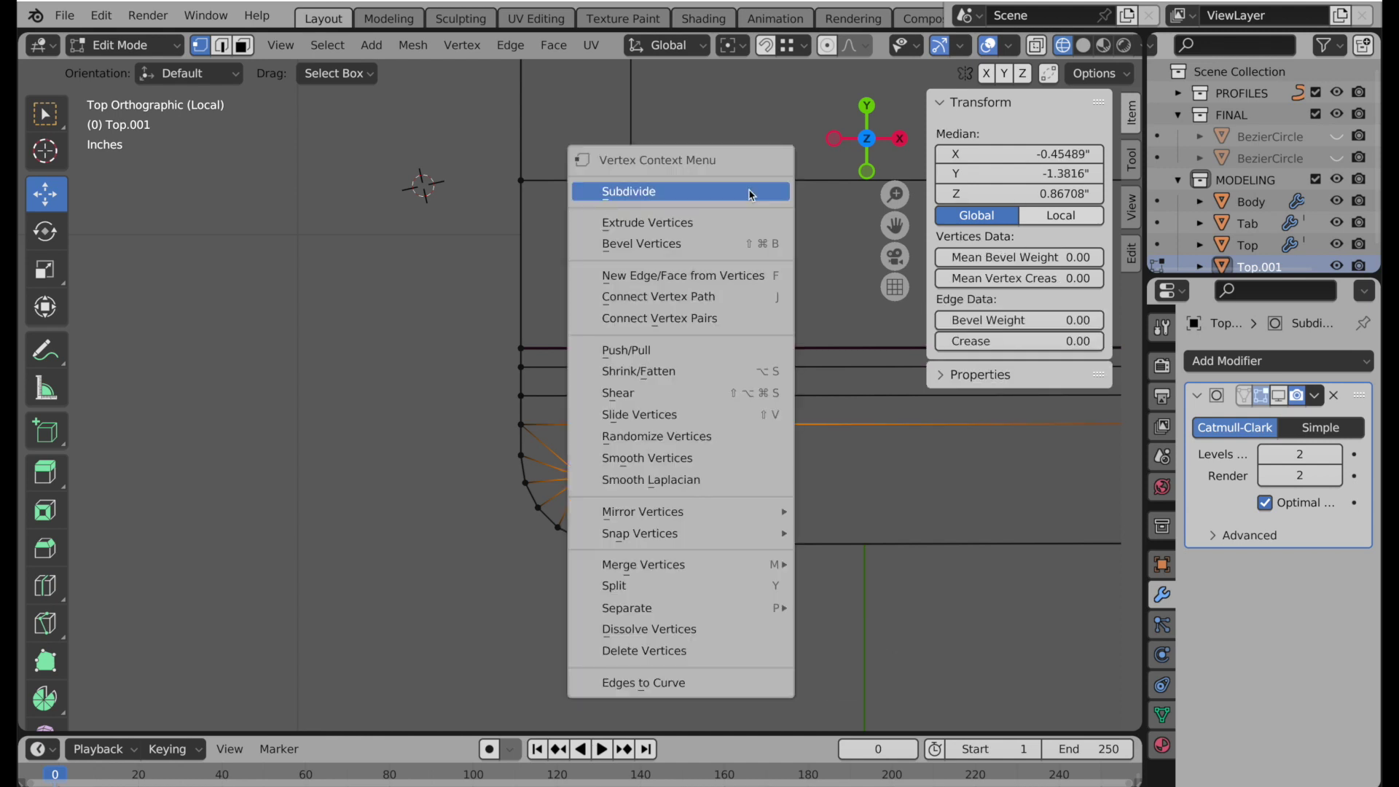
mouse_move(753, 561)
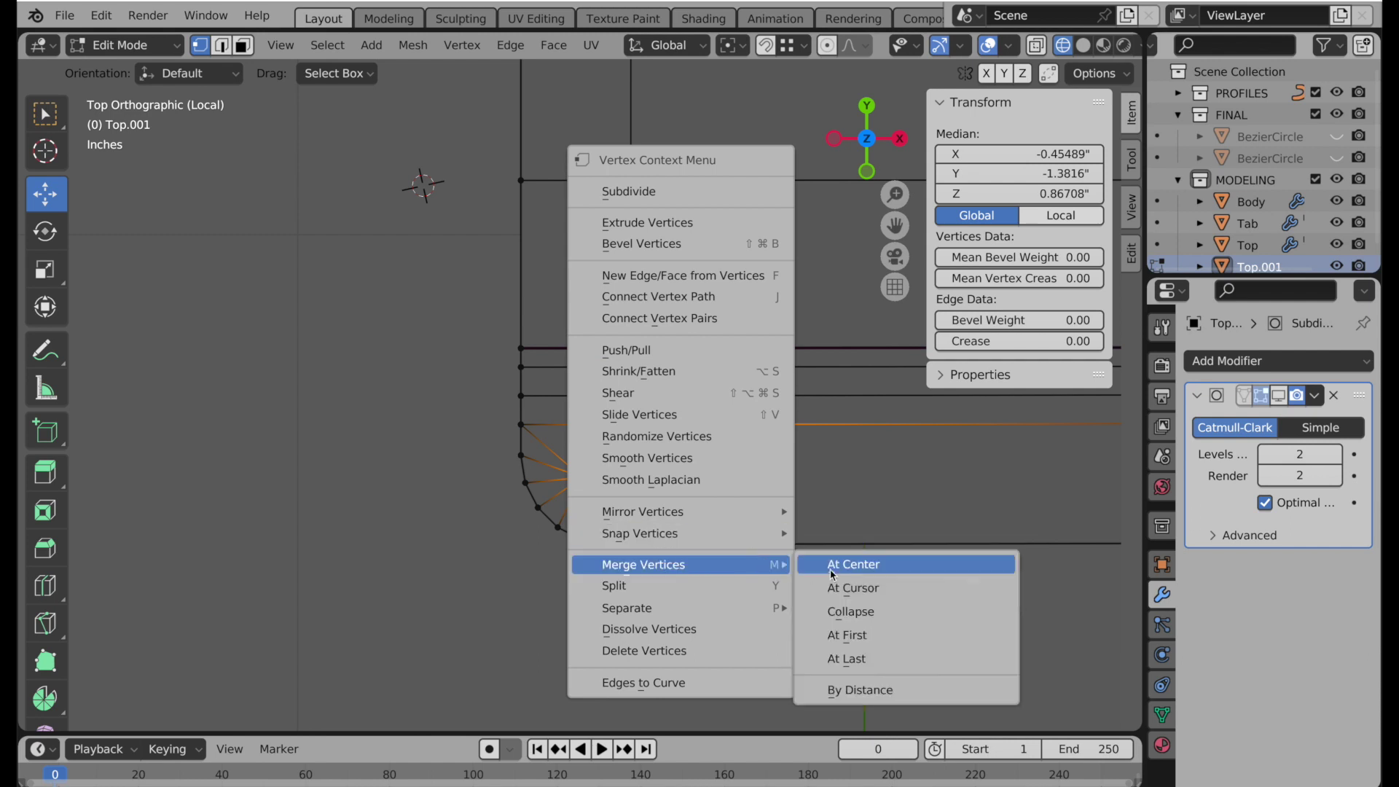
click(865, 658)
Merge the poked center vertex of the -X, +Y corner into its inner grid vertex by repeating the last merge.
shift+scroll(702, 484, up, 5)
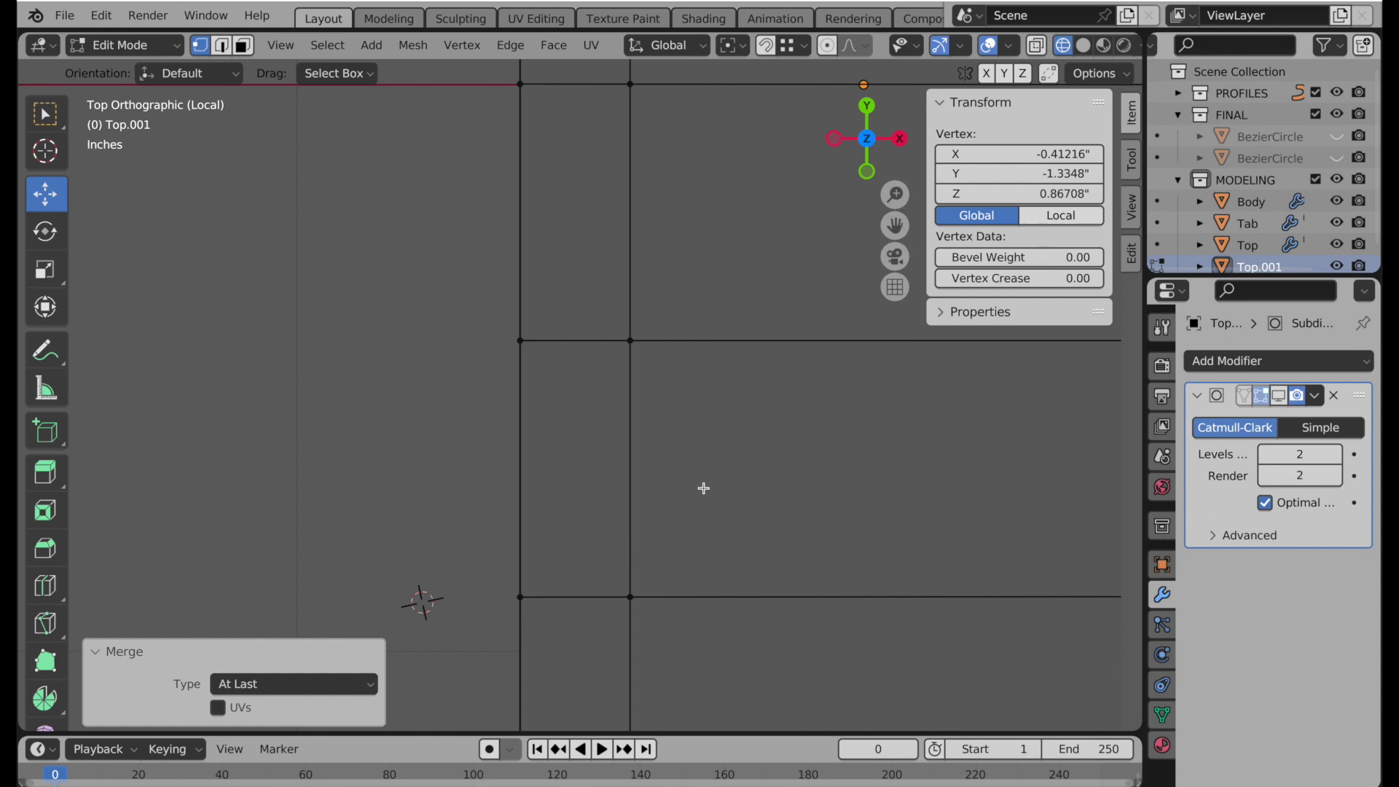
shift+scroll(677, 324, up, 10)
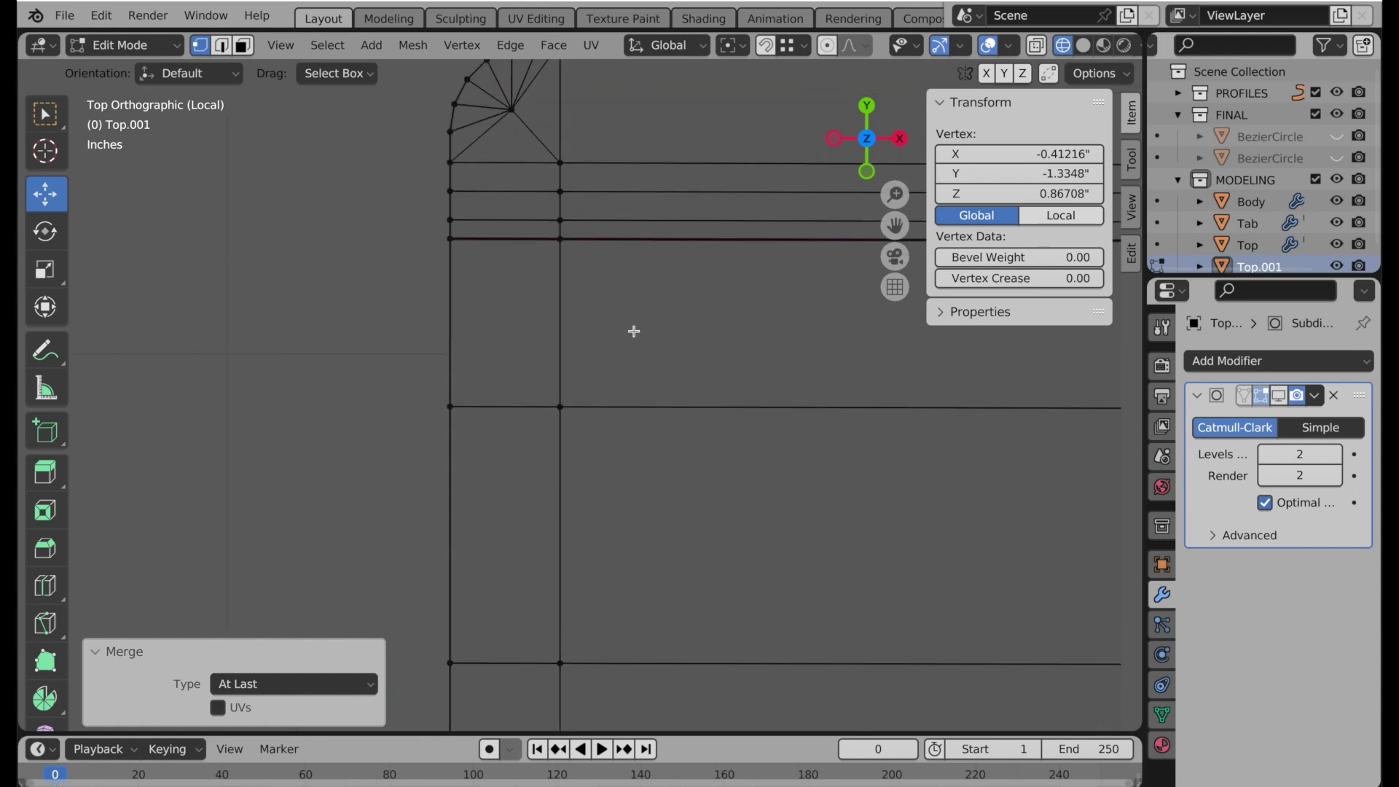
click(509, 289)
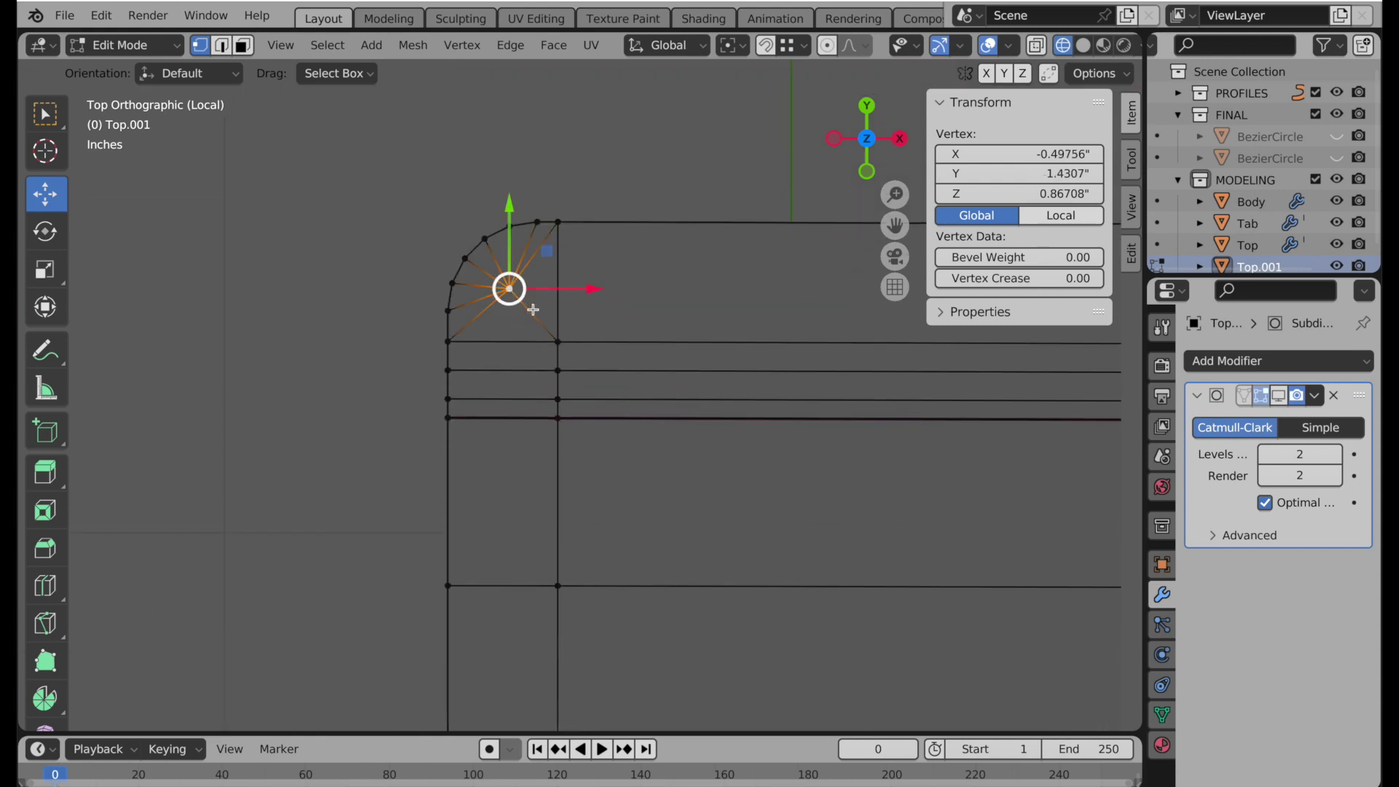
shift+click(558, 340)
key(shift+r)
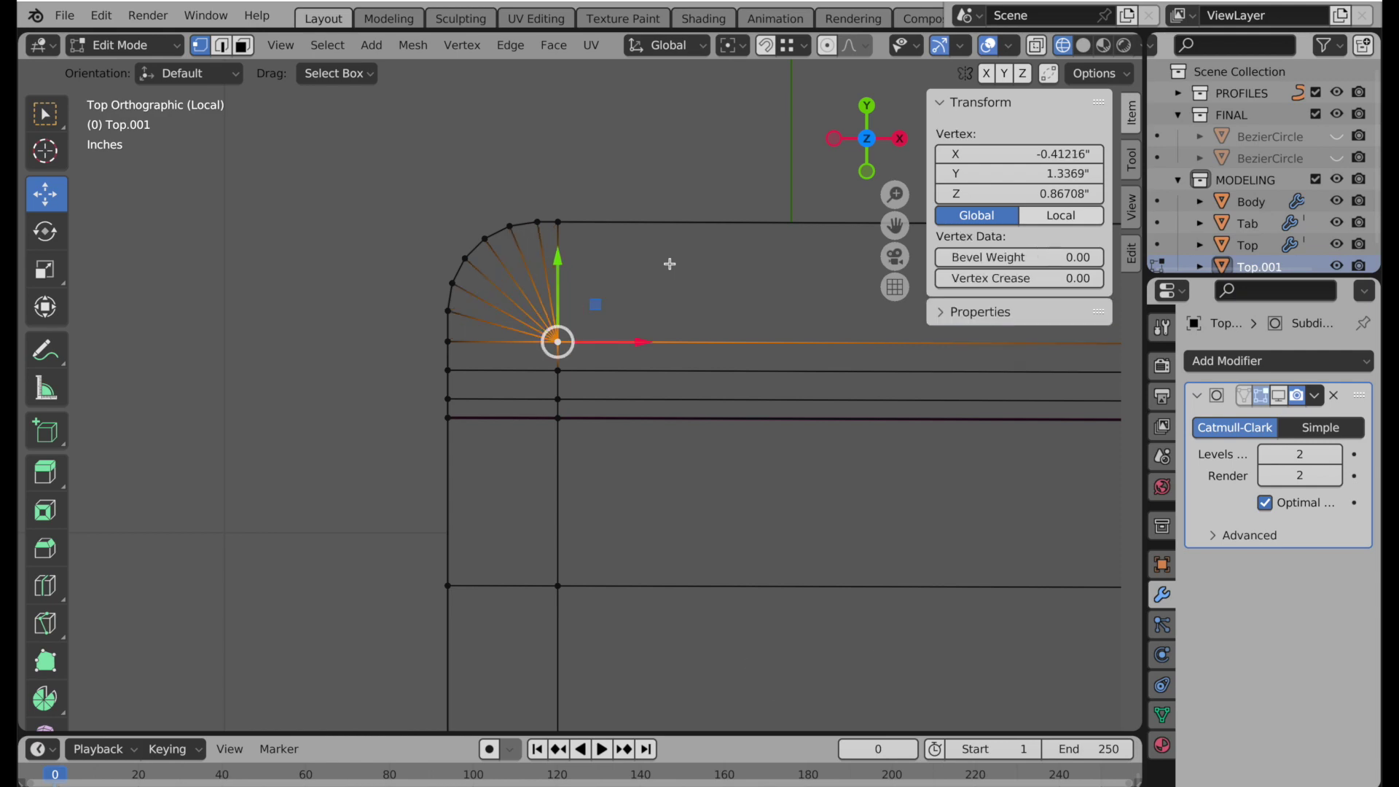
Switch the view to perspective and examine the stepped profile along the panel's open -X edge.
scroll(665, 282, down, 2)
shift+middle_drag(633, 408, 415, 266)
scroll(537, 329, up, 2)
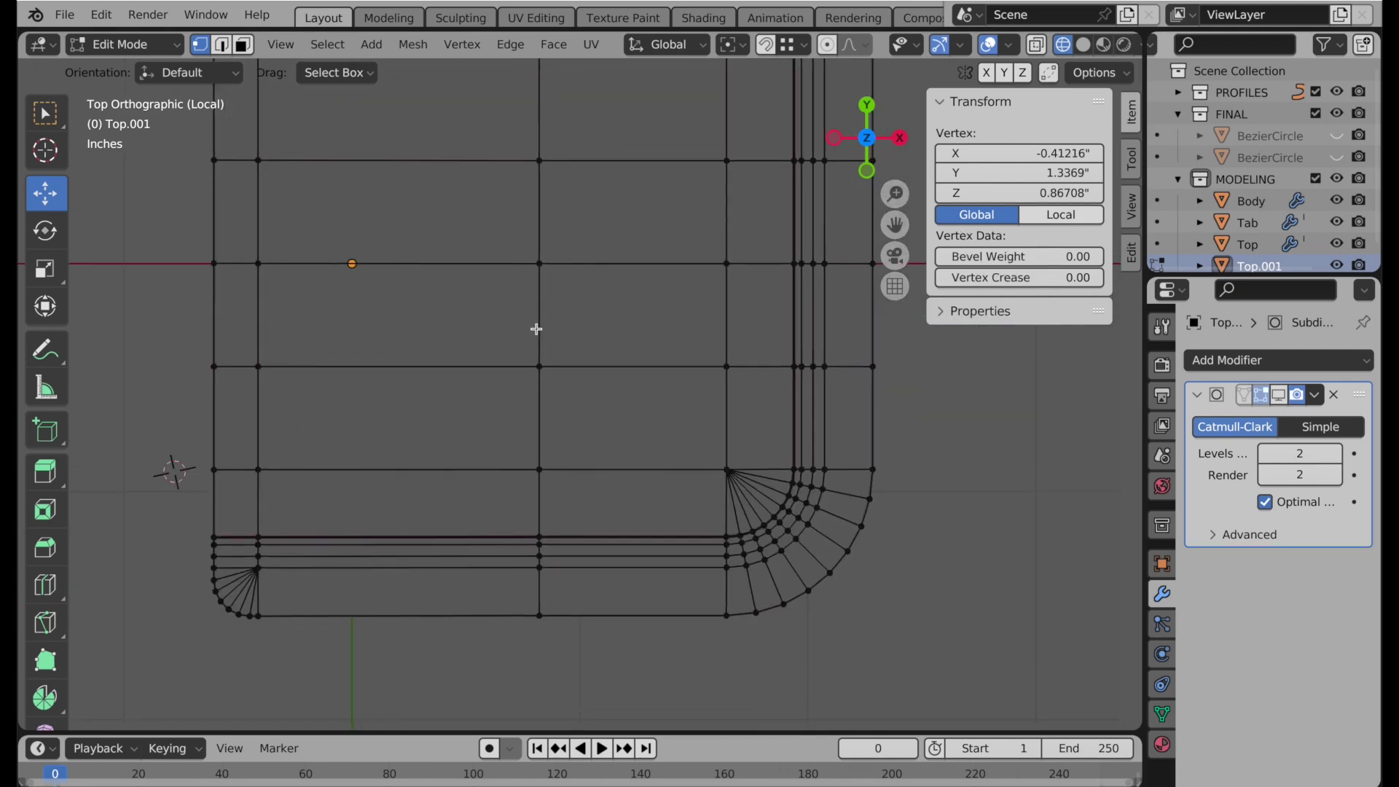
middle_drag(537, 329, 461, 575)
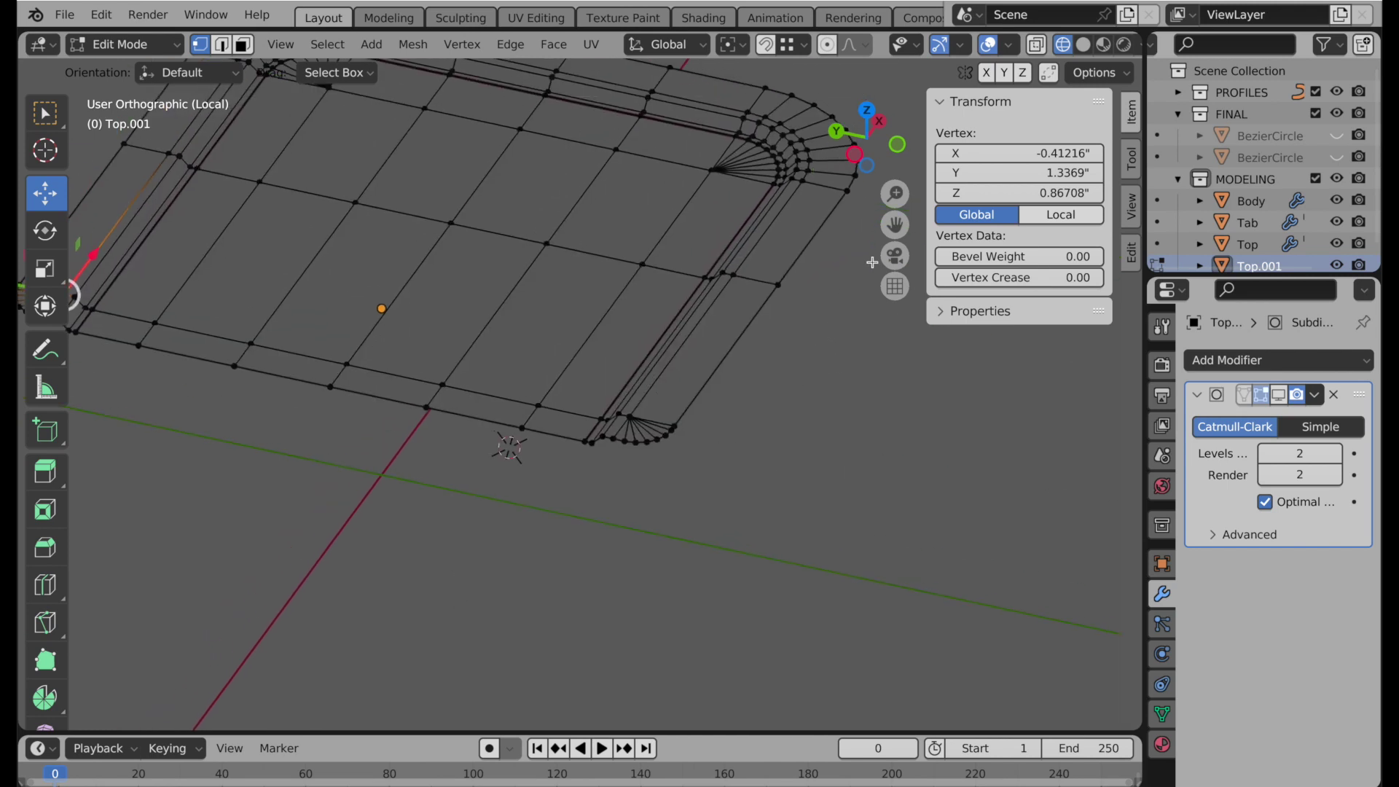
click(896, 287)
middle_drag(758, 360, 822, 425)
scroll(822, 425, up, 3)
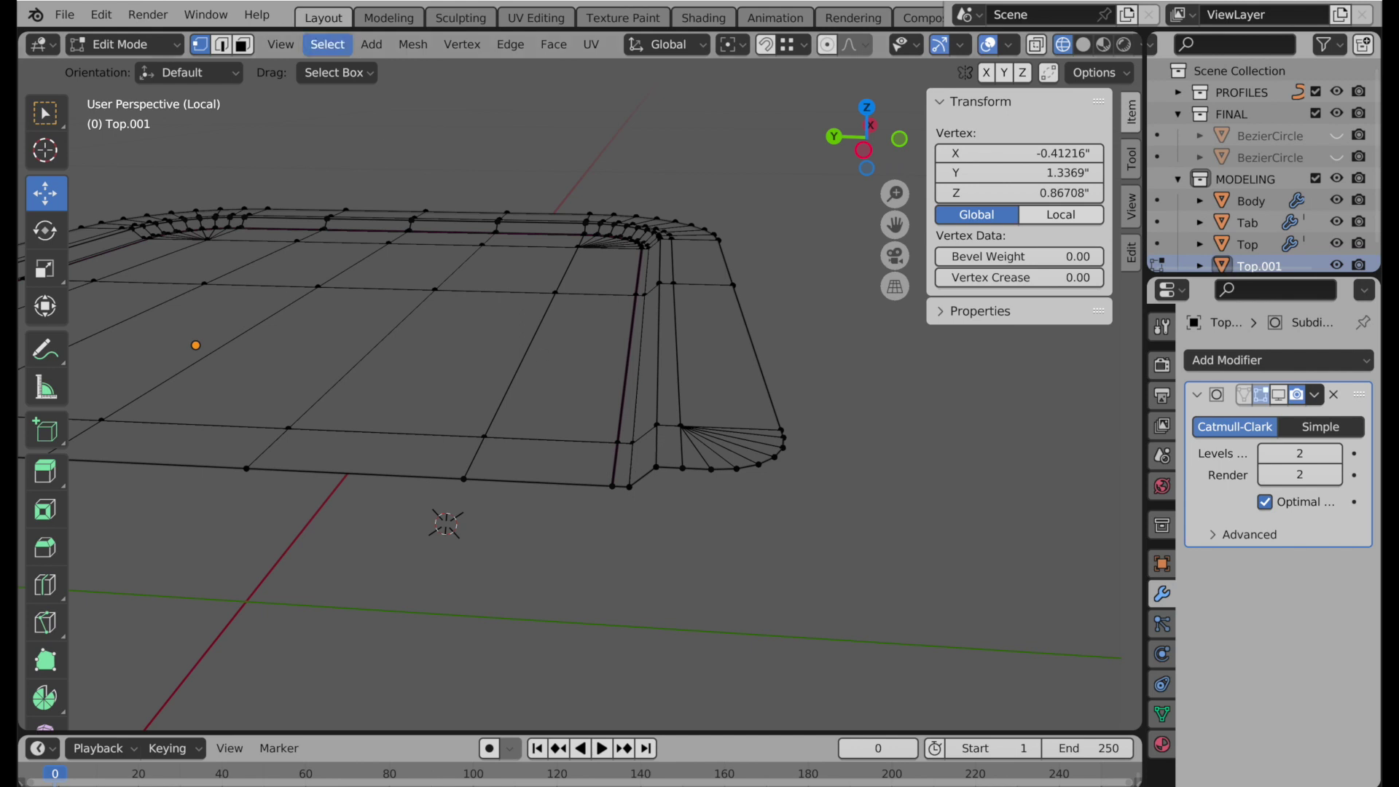
Edge Slide the creased inner edge loop inward at a factor of about 0.639, with the drag action set to Active Tool.
click(222, 46)
alt+click(617, 407)
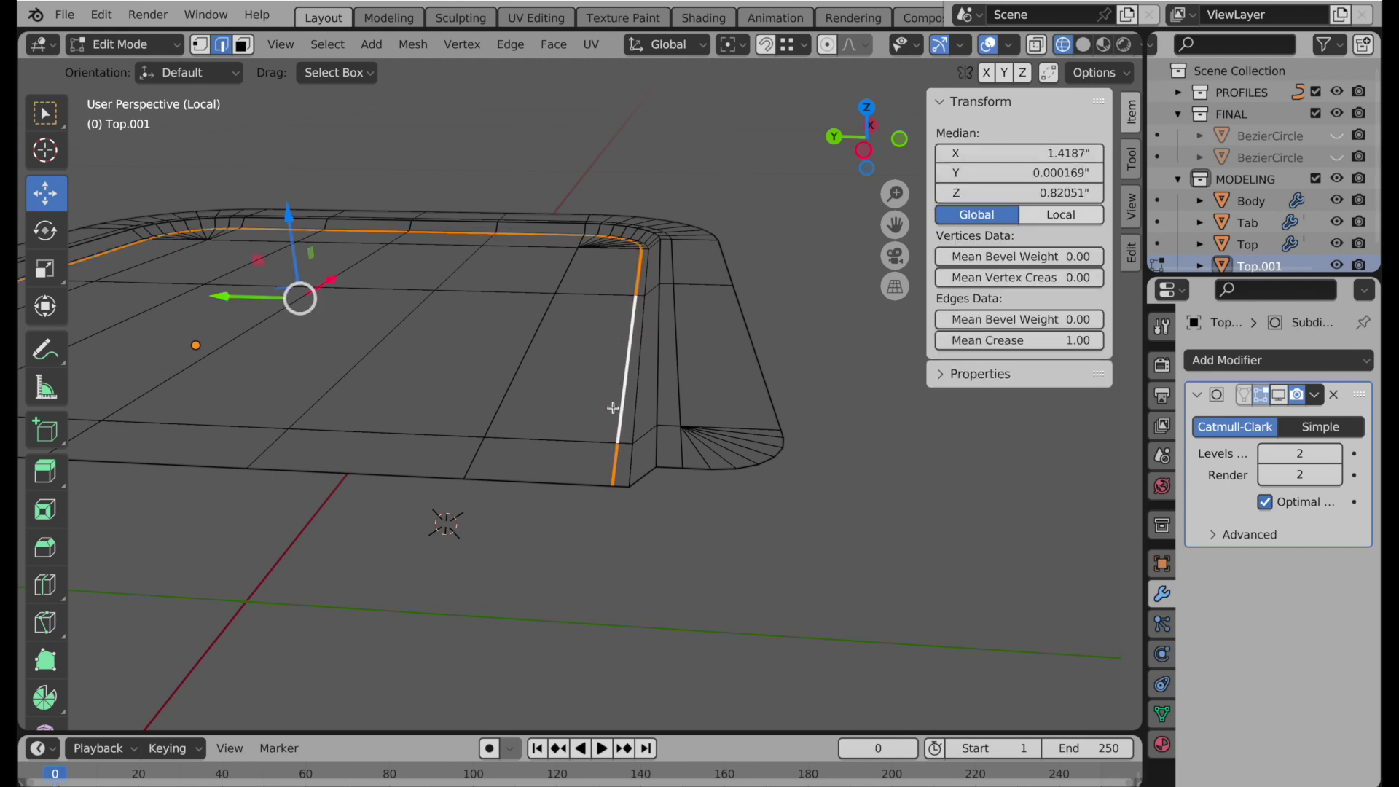
scroll(45, 625, down, 5)
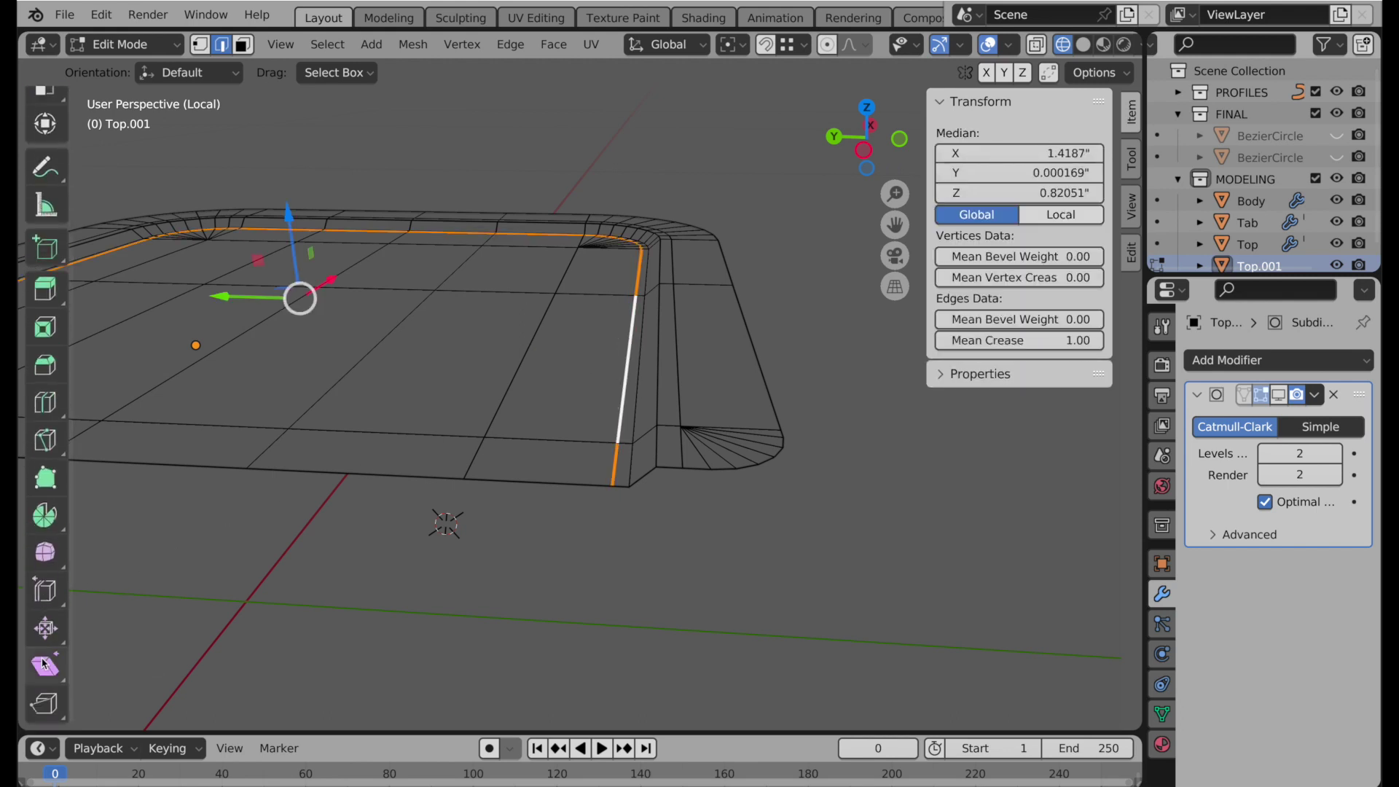
click(45, 590)
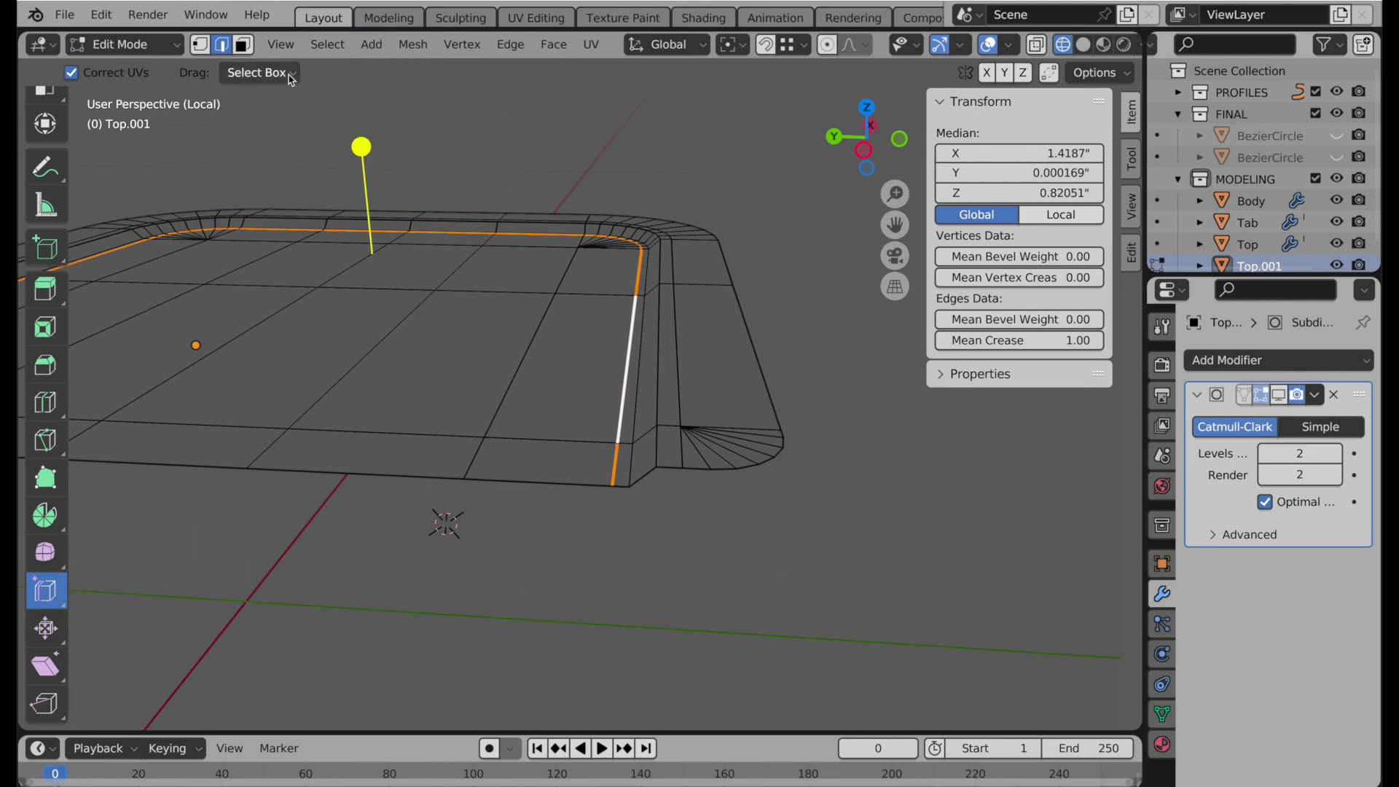
click(255, 72)
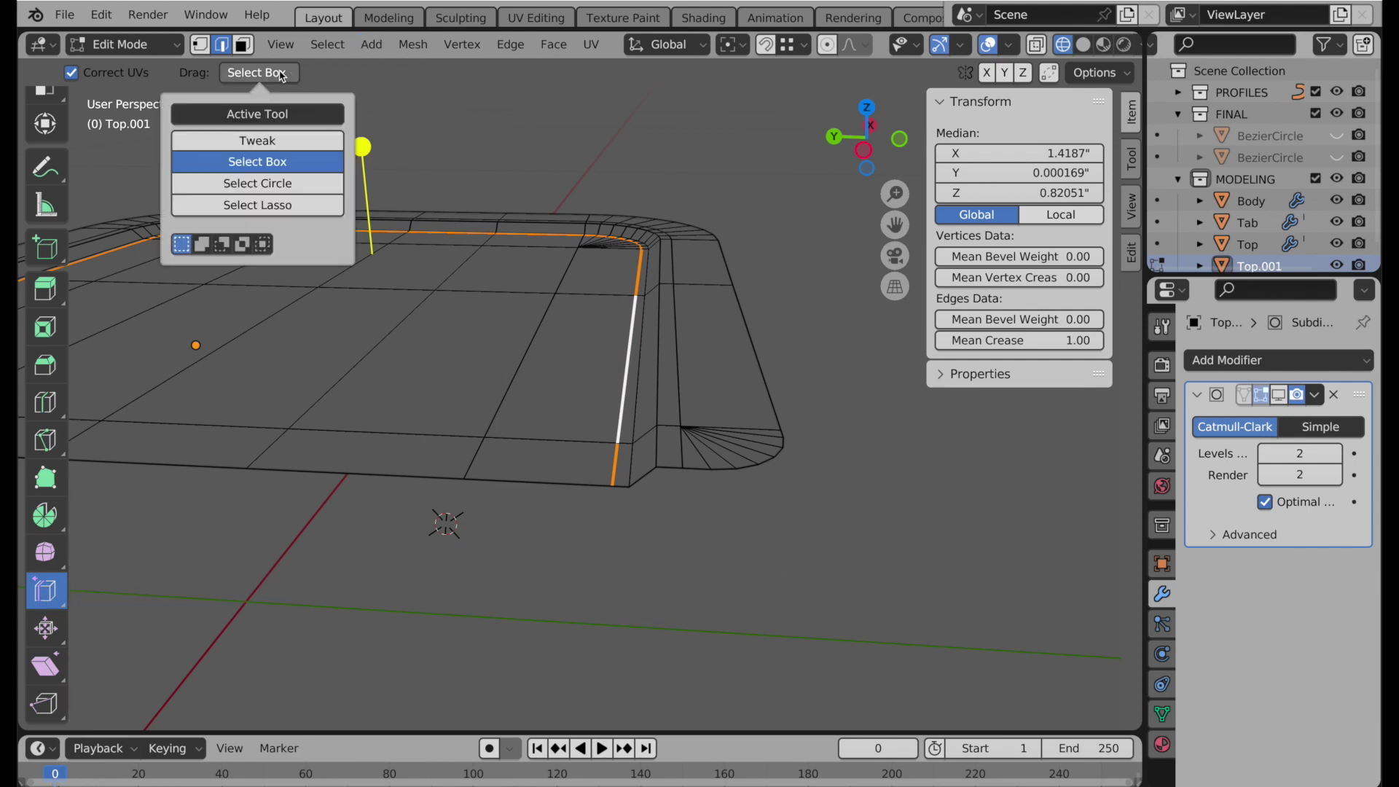
click(279, 115)
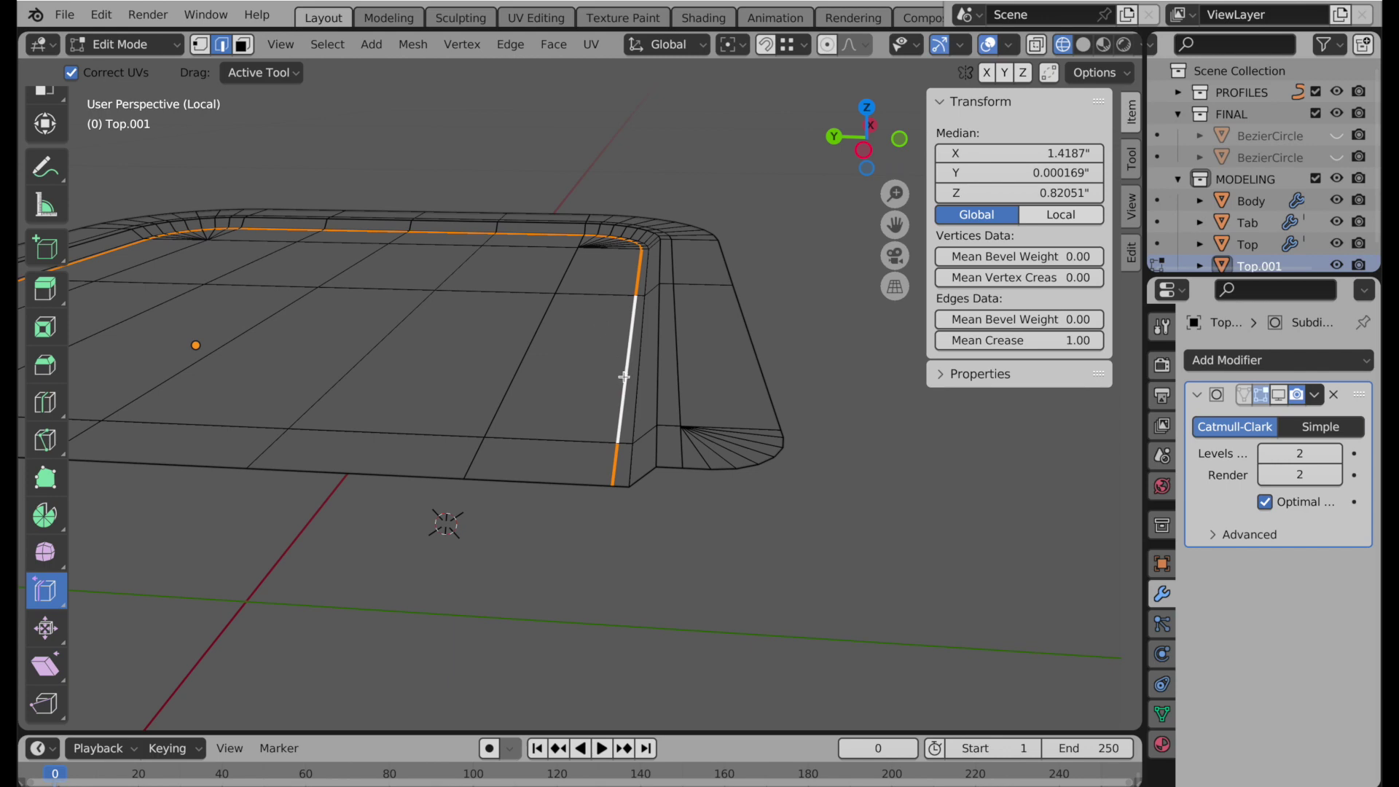
drag(624, 382, 575, 375)
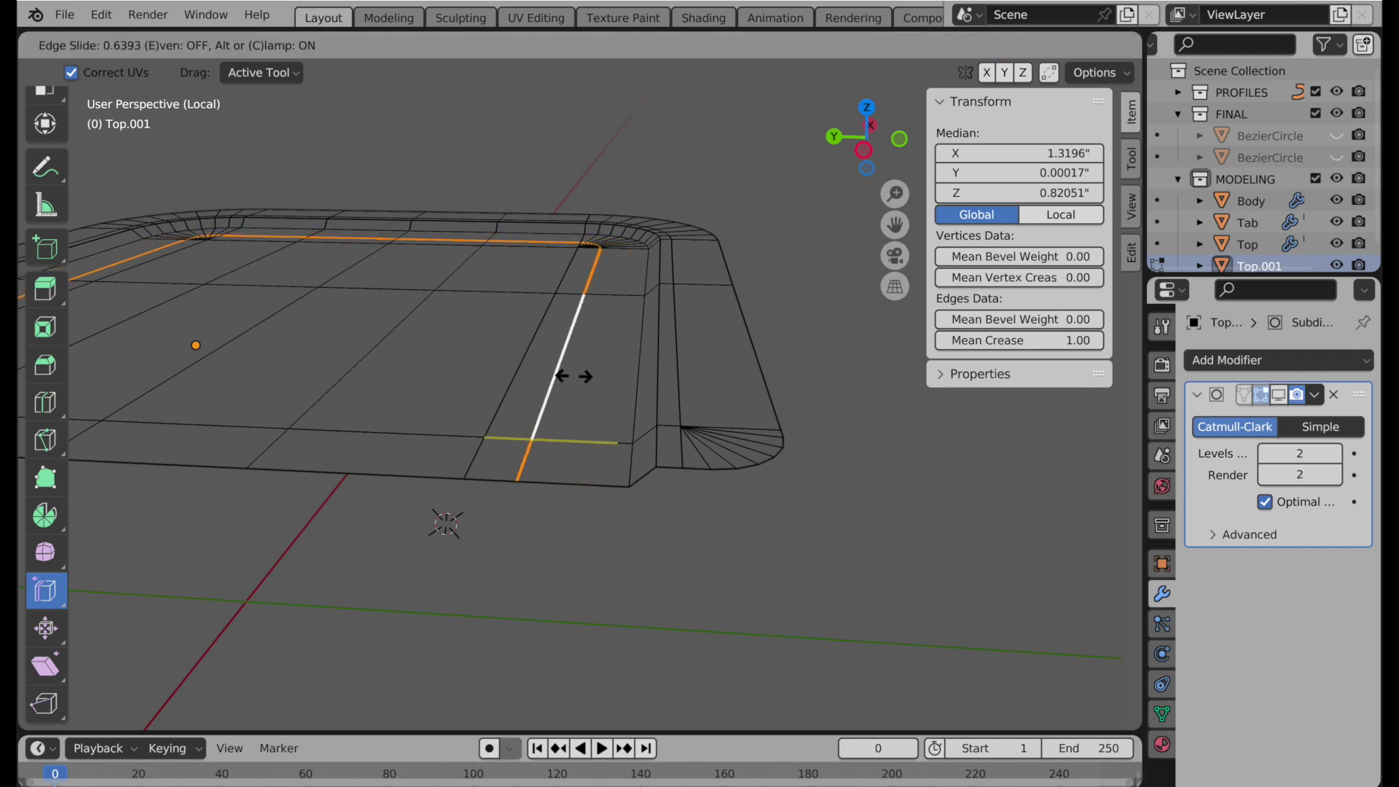
click(573, 376)
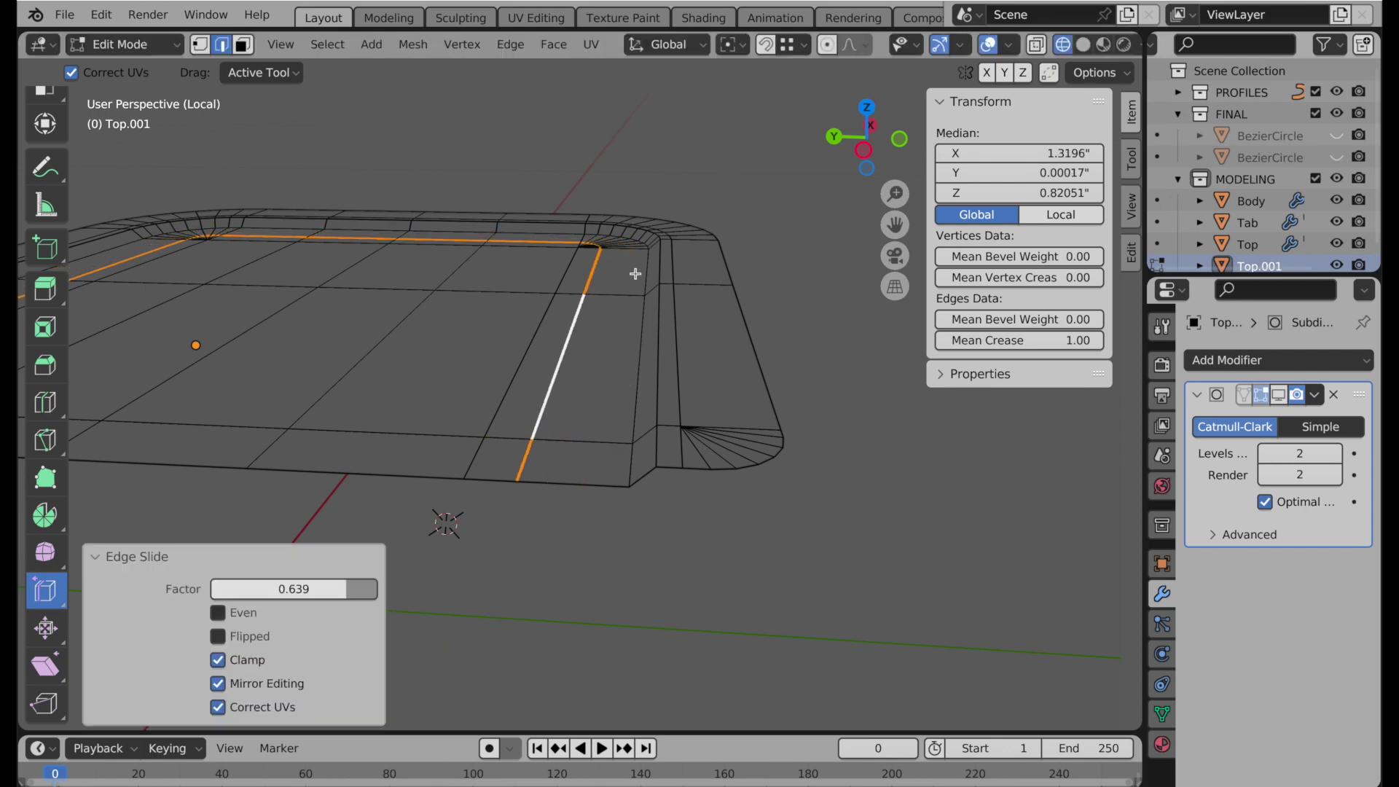
Edge Slide the loop just outside the creased one inward at a factor of about 0.394.
middle_drag(635, 273, 631, 362)
scroll(603, 343, up, 6)
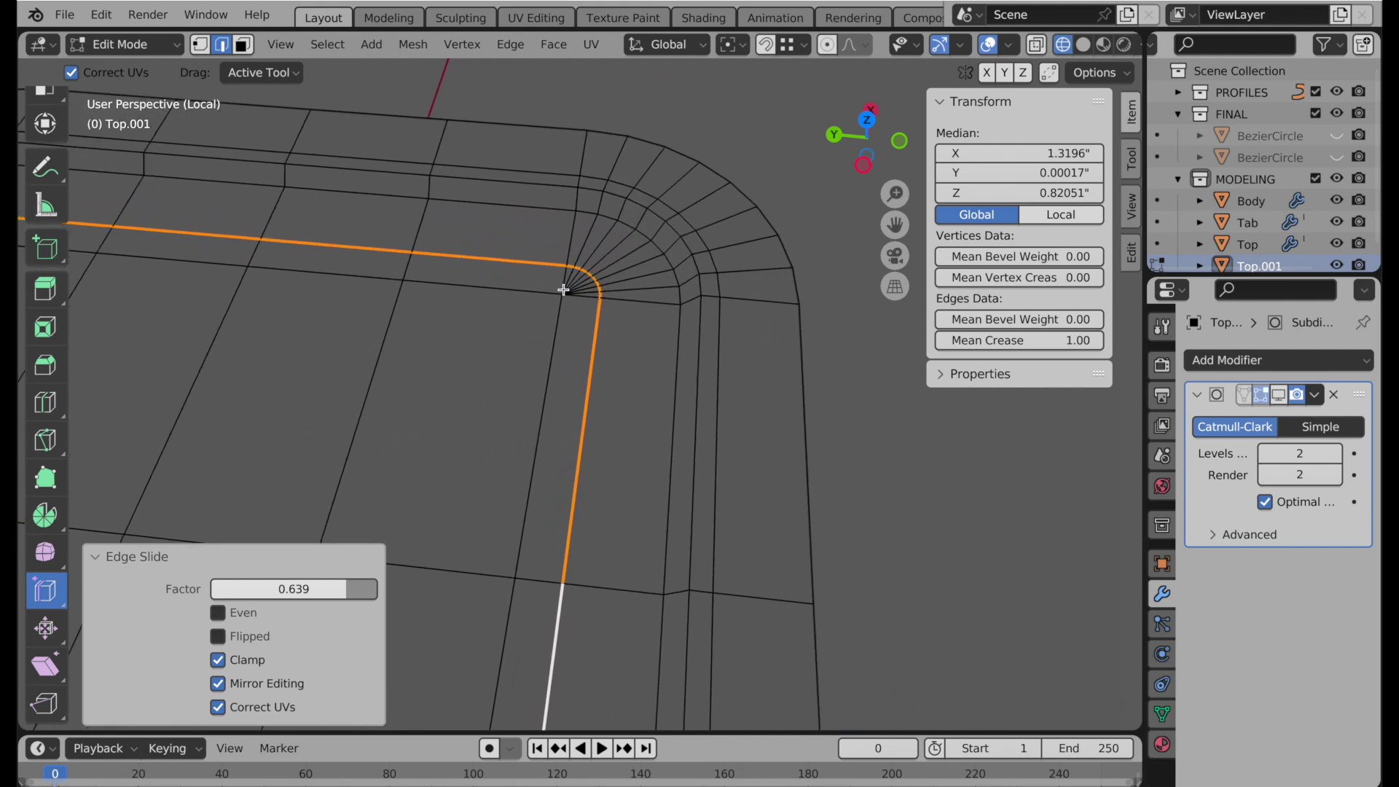
alt+click(678, 344)
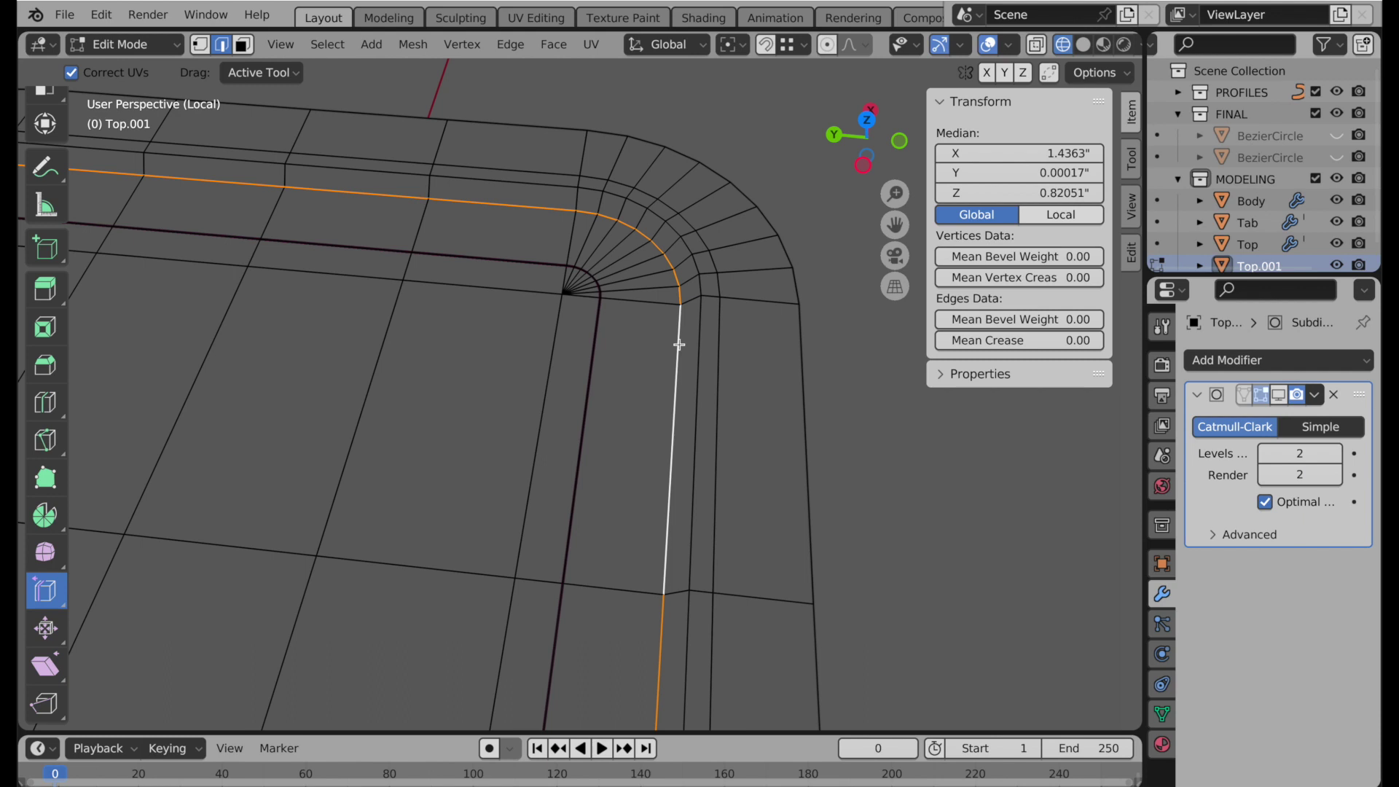
drag(679, 345, 656, 391)
Turn on the subdivision display in Edit Mode and on the cage, and examine the creased loop and rounded corners from above.
middle_drag(656, 391, 714, 350)
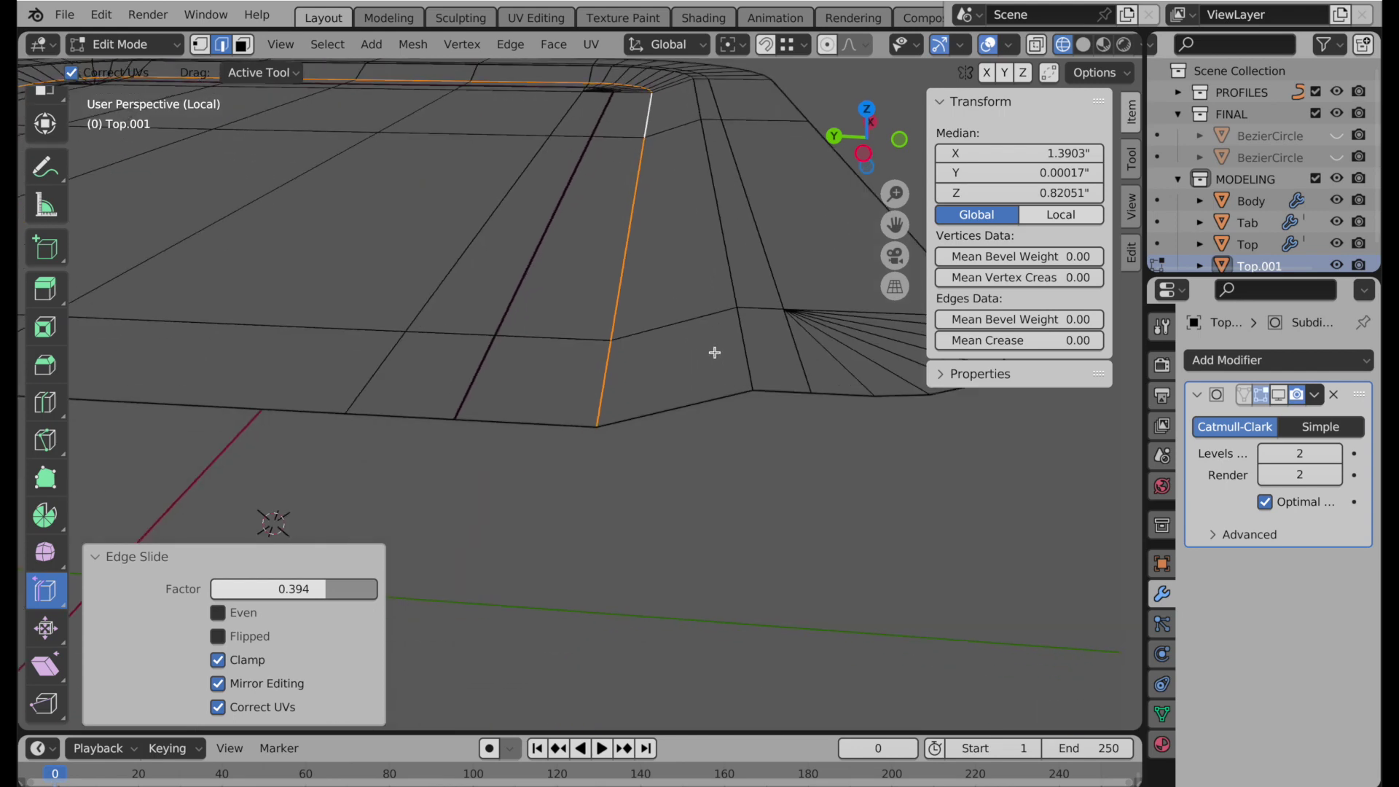
click(1280, 395)
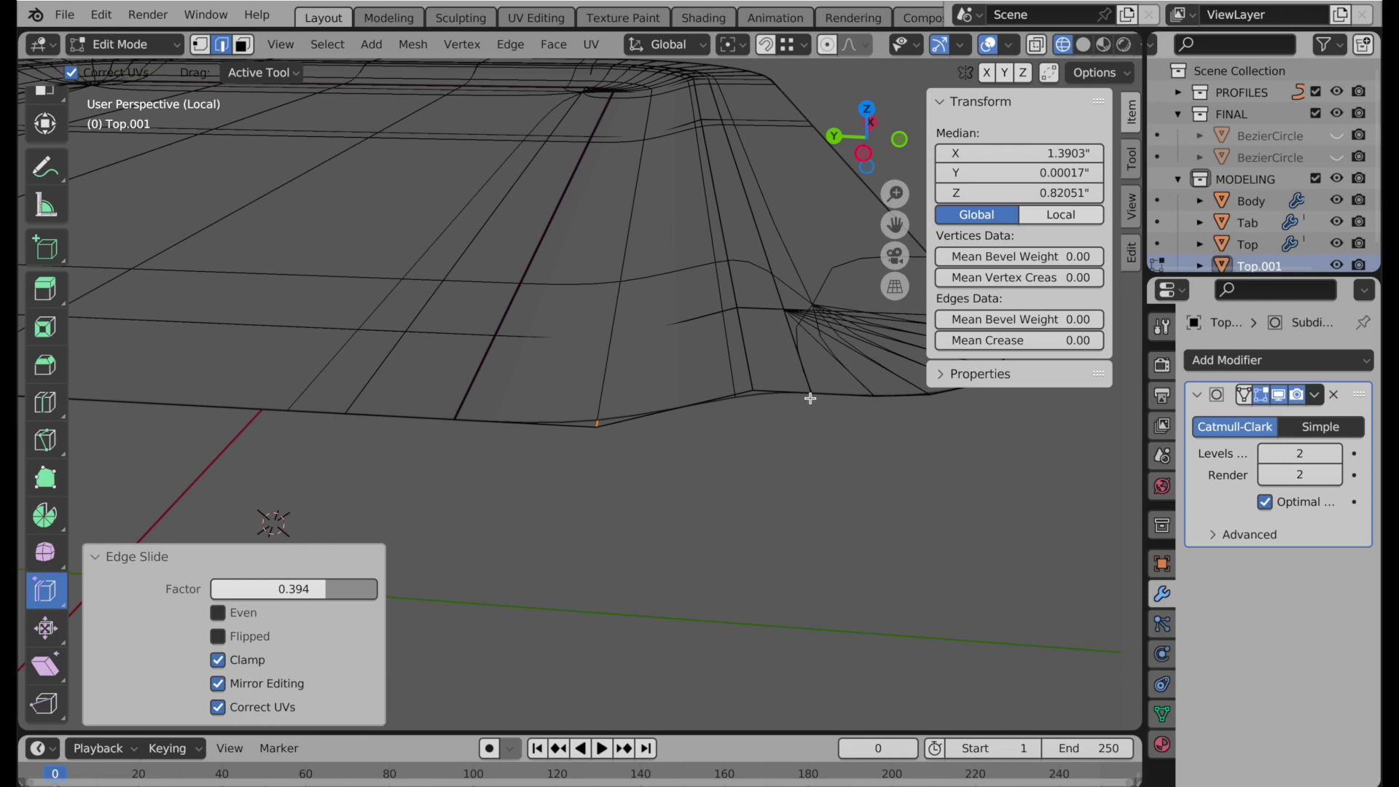
click(866, 109)
scroll(622, 275, left, 10)
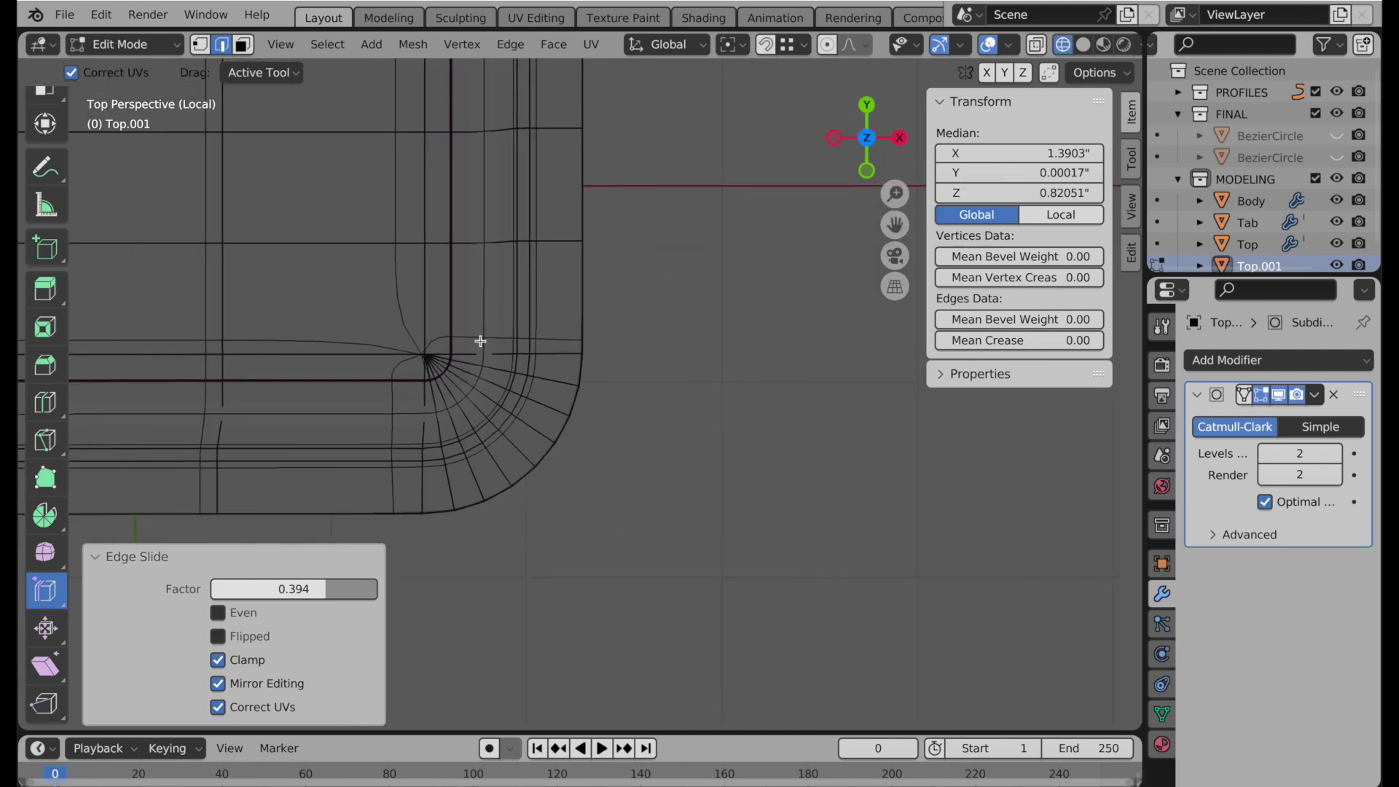
scroll(596, 355, left, 3)
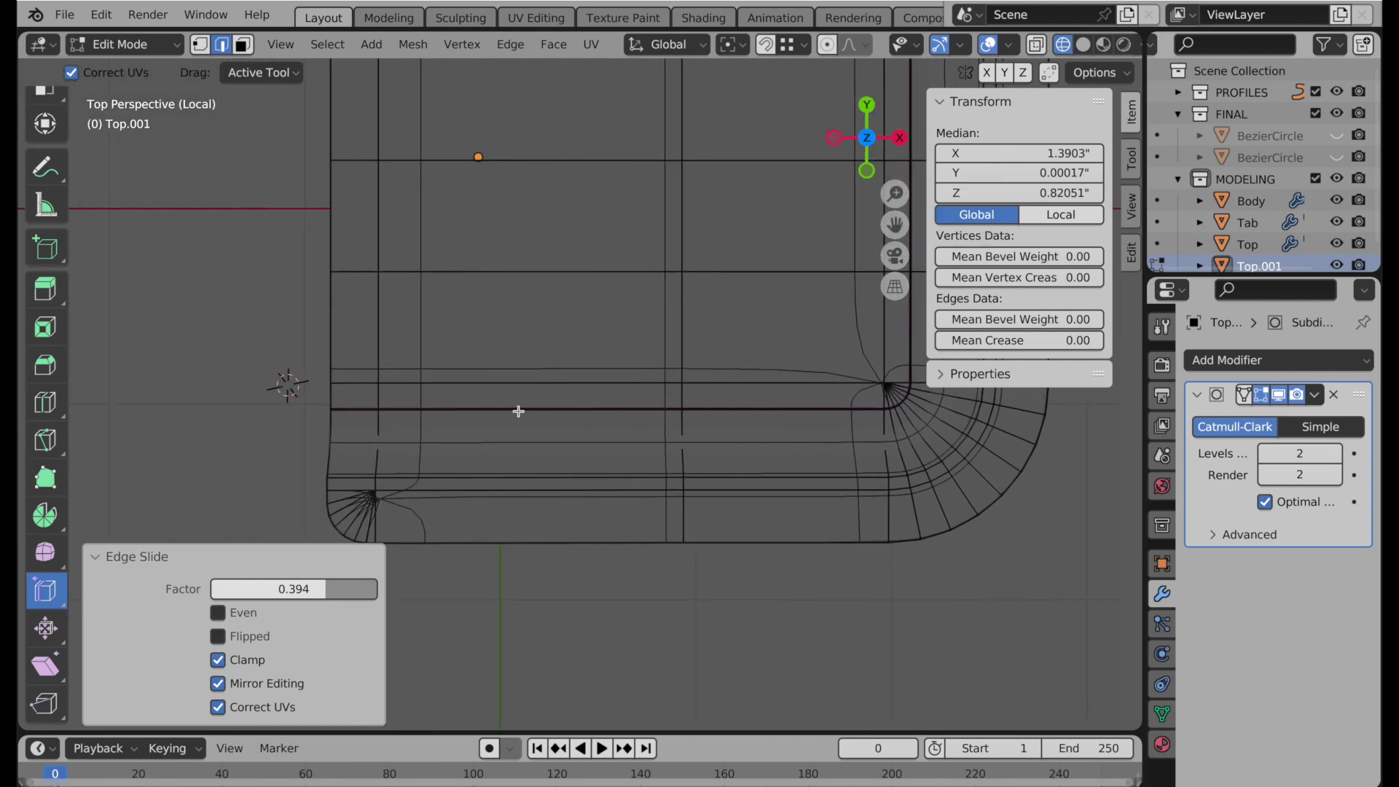
alt+click(519, 409)
scroll(531, 399, up, 2)
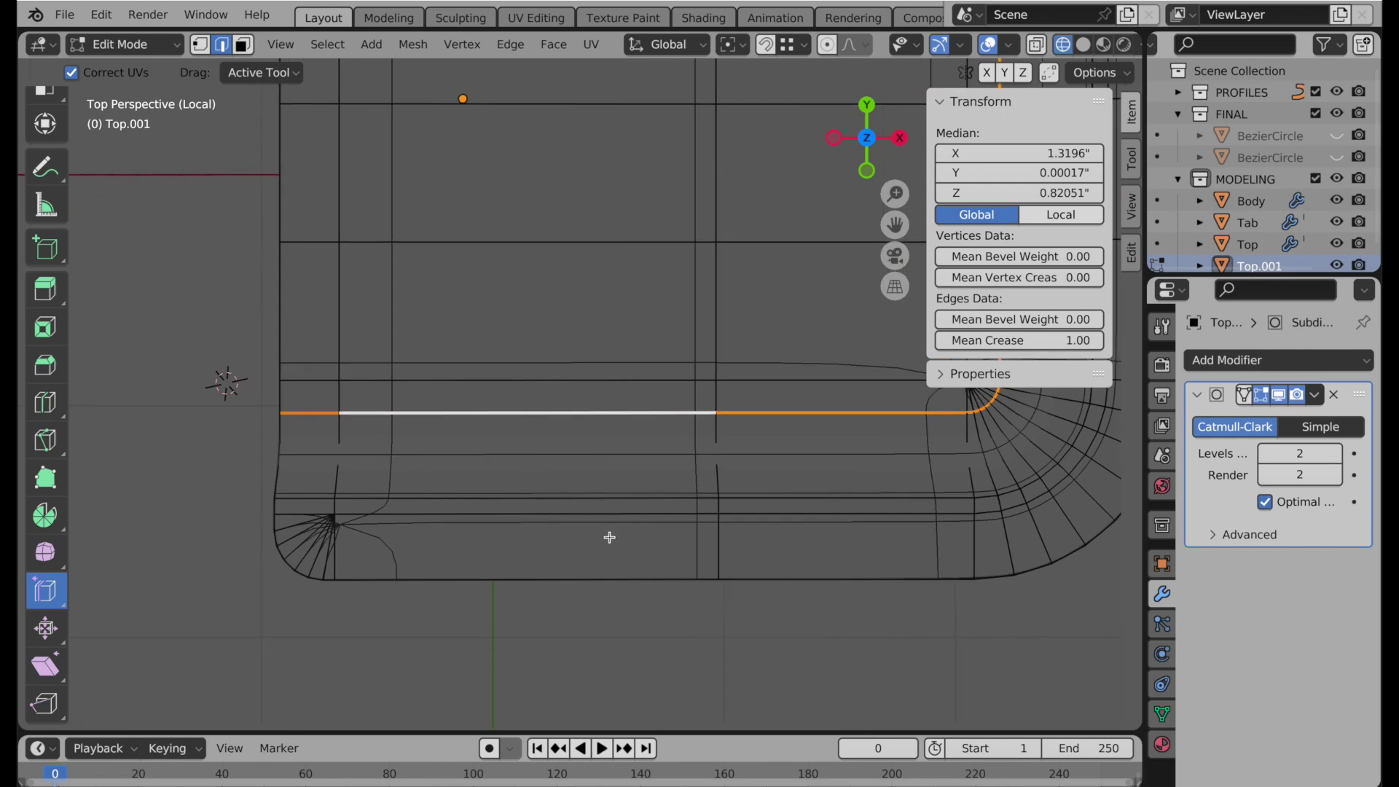
shift+scroll(537, 406, up, 1)
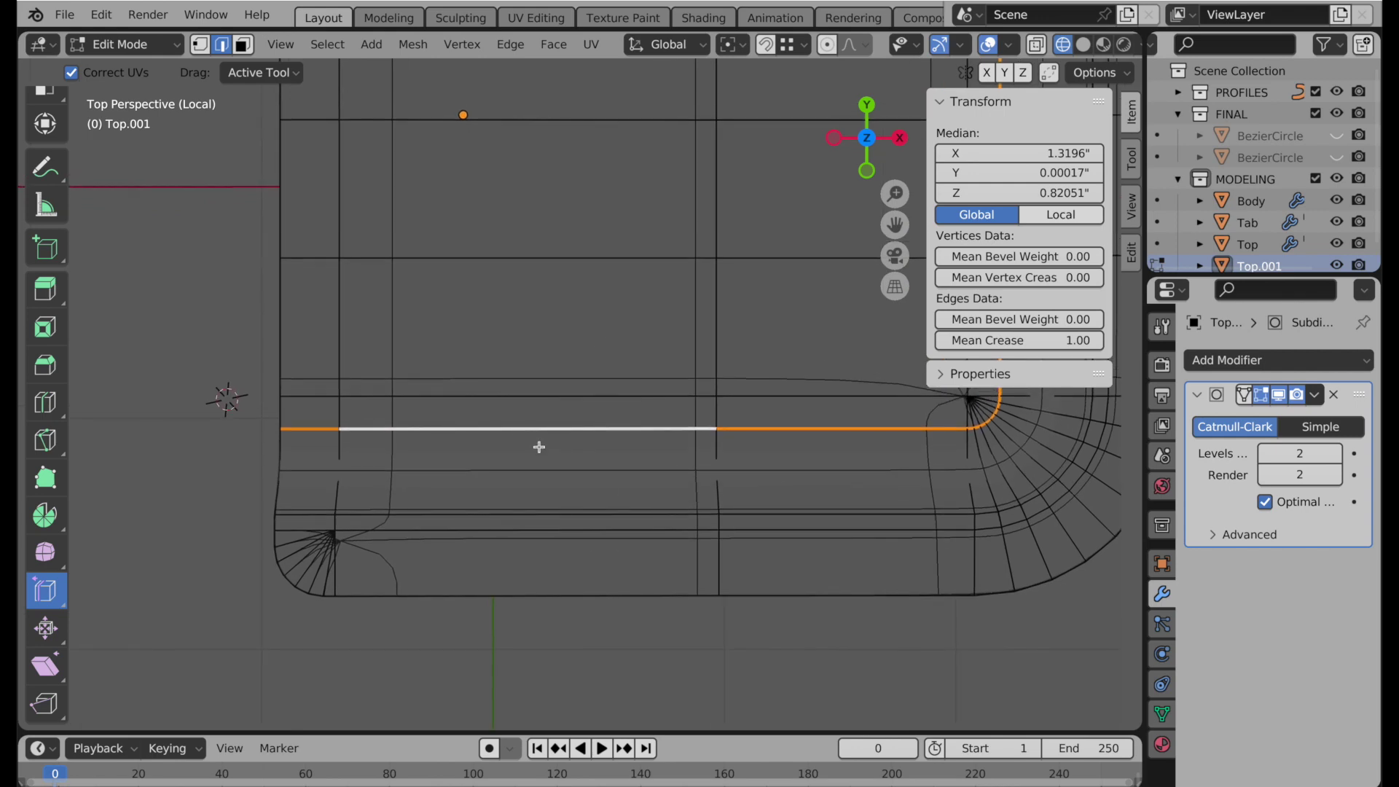
shift+middle_drag(633, 396, 561, 415)
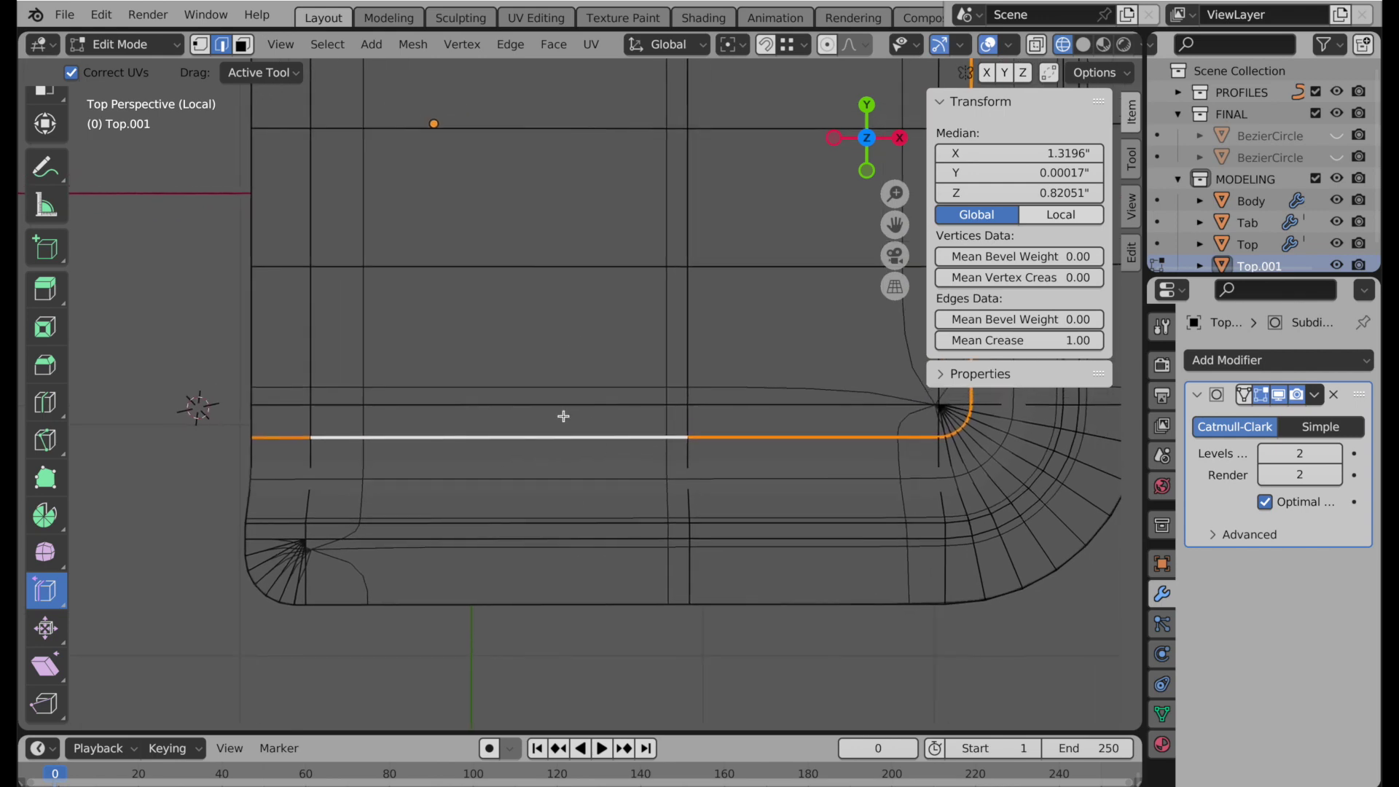
Turn off the Edit Mode subdivision display, leaving Optimal Display enabled.
click(1288, 508)
click(1264, 502)
click(1261, 394)
shift+middle_drag(757, 504, 622, 517)
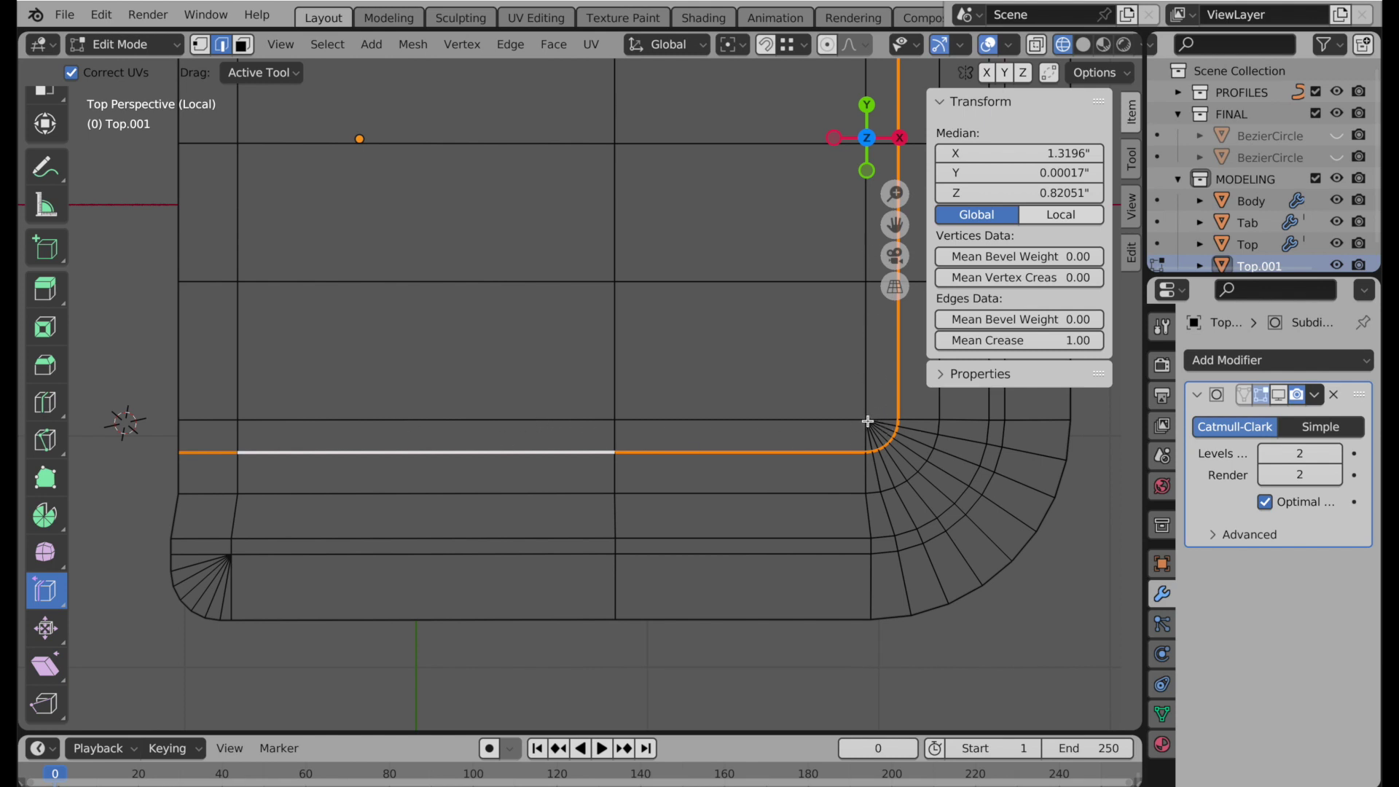
Remove the crease from the selected inner edge loop with an Edge Crease factor of -1.
key(shift+e)
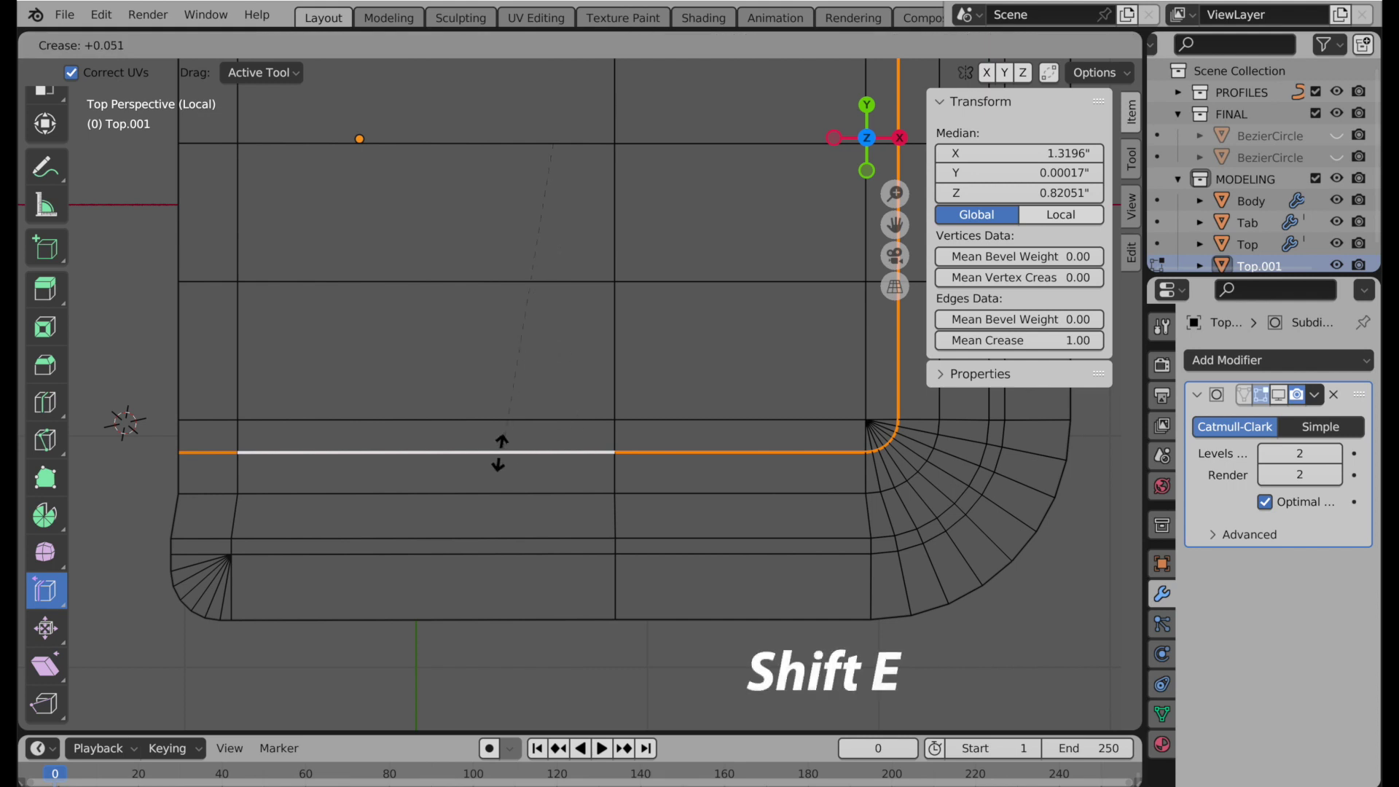
click(458, 388)
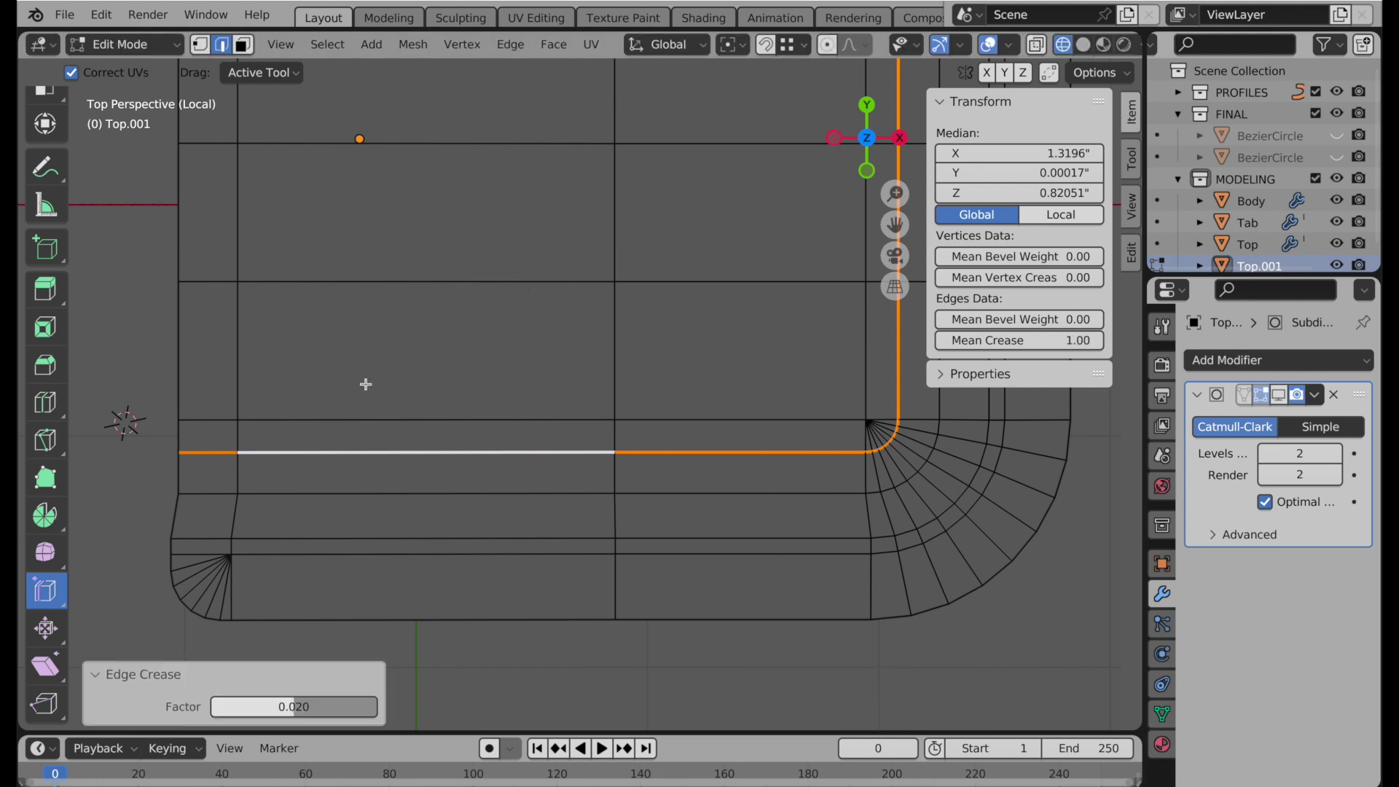
drag(216, 712, 131, 712)
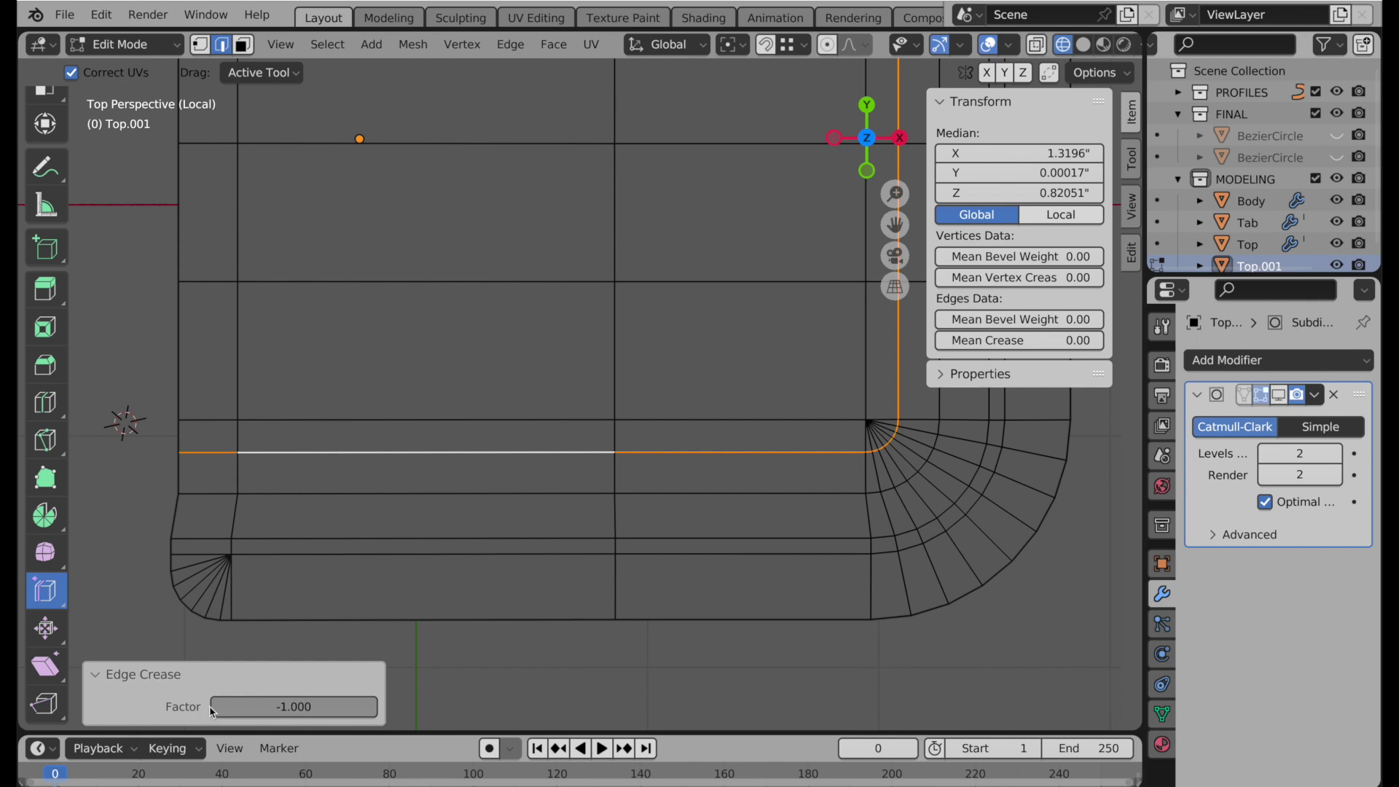
middle_drag(242, 555, 251, 542)
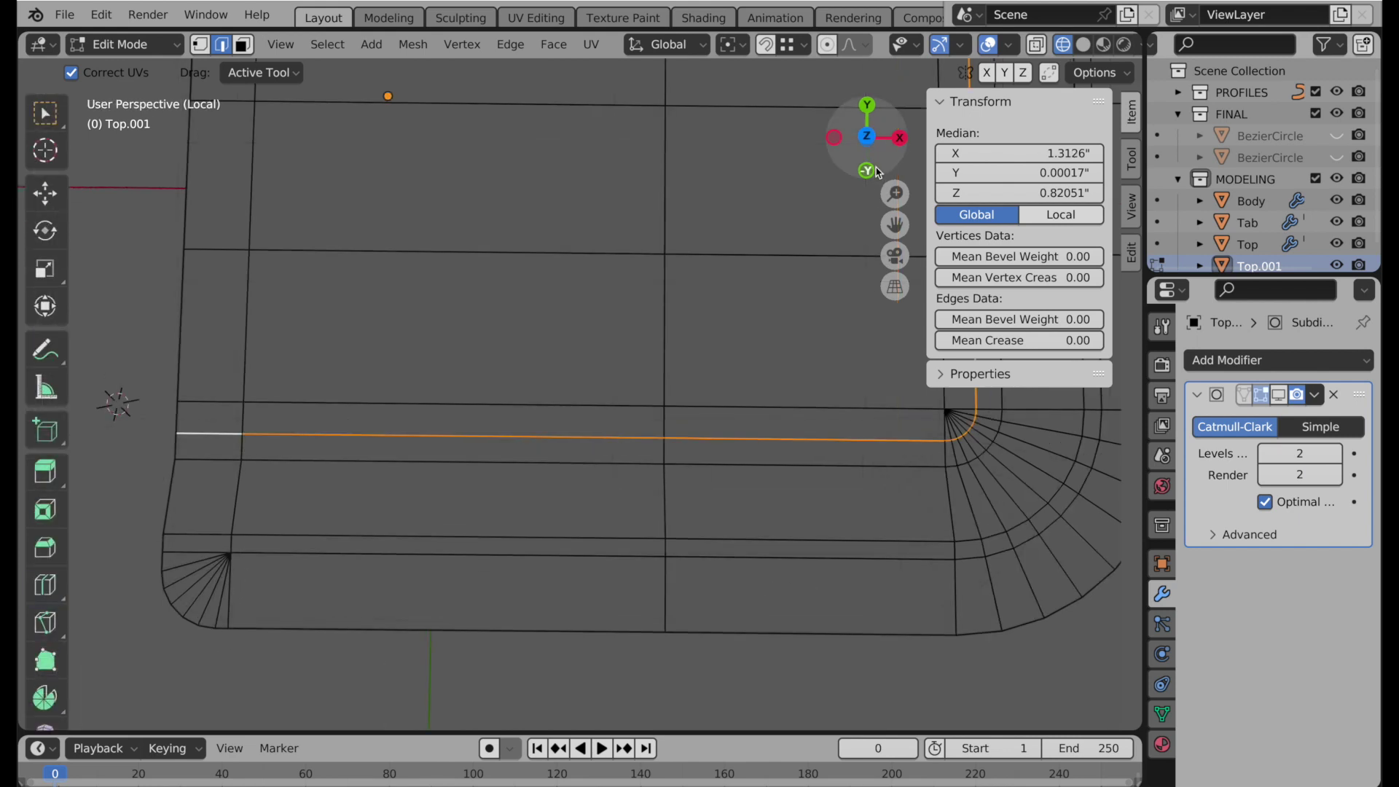
Turn on the subdivision's viewport display and examine the panel's rounded corner in an orthographic top view.
click(868, 139)
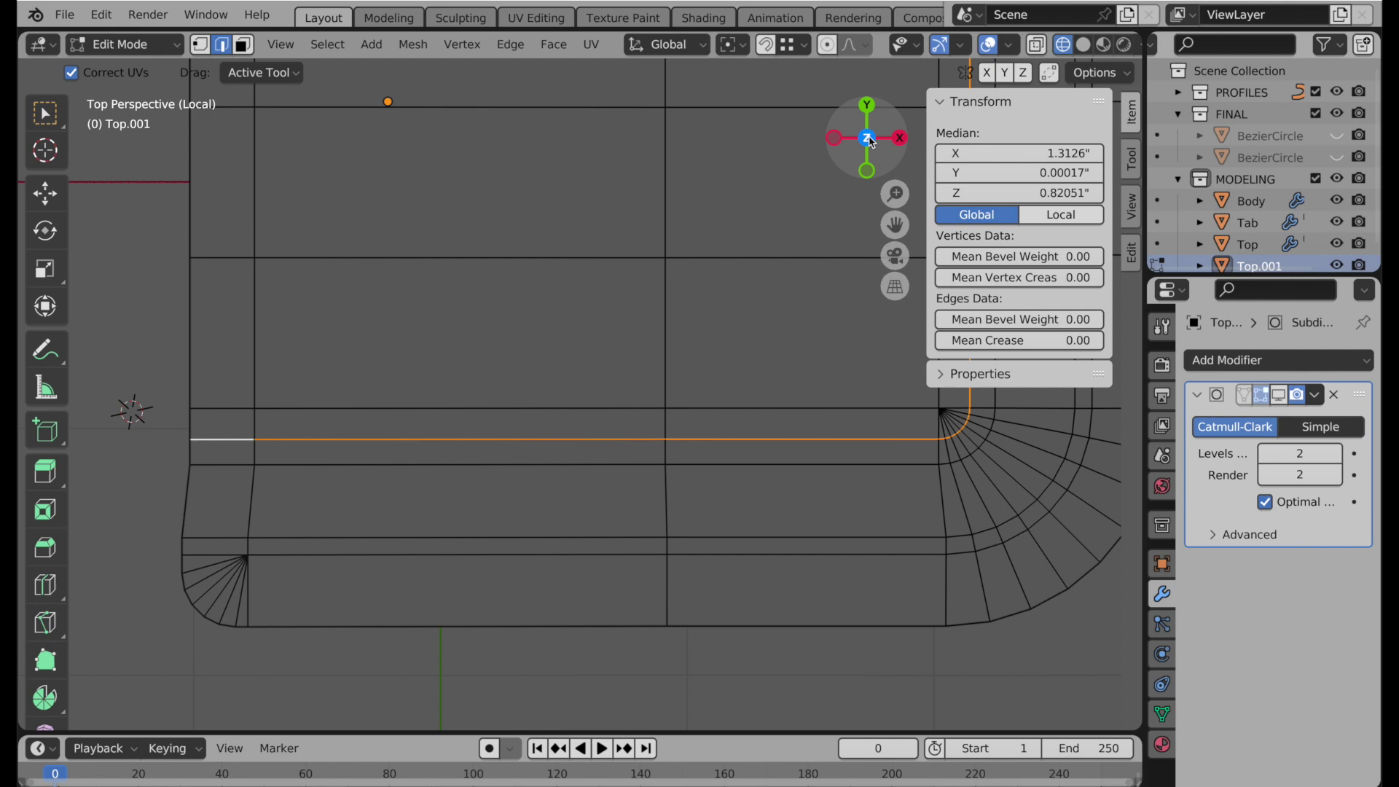
click(895, 286)
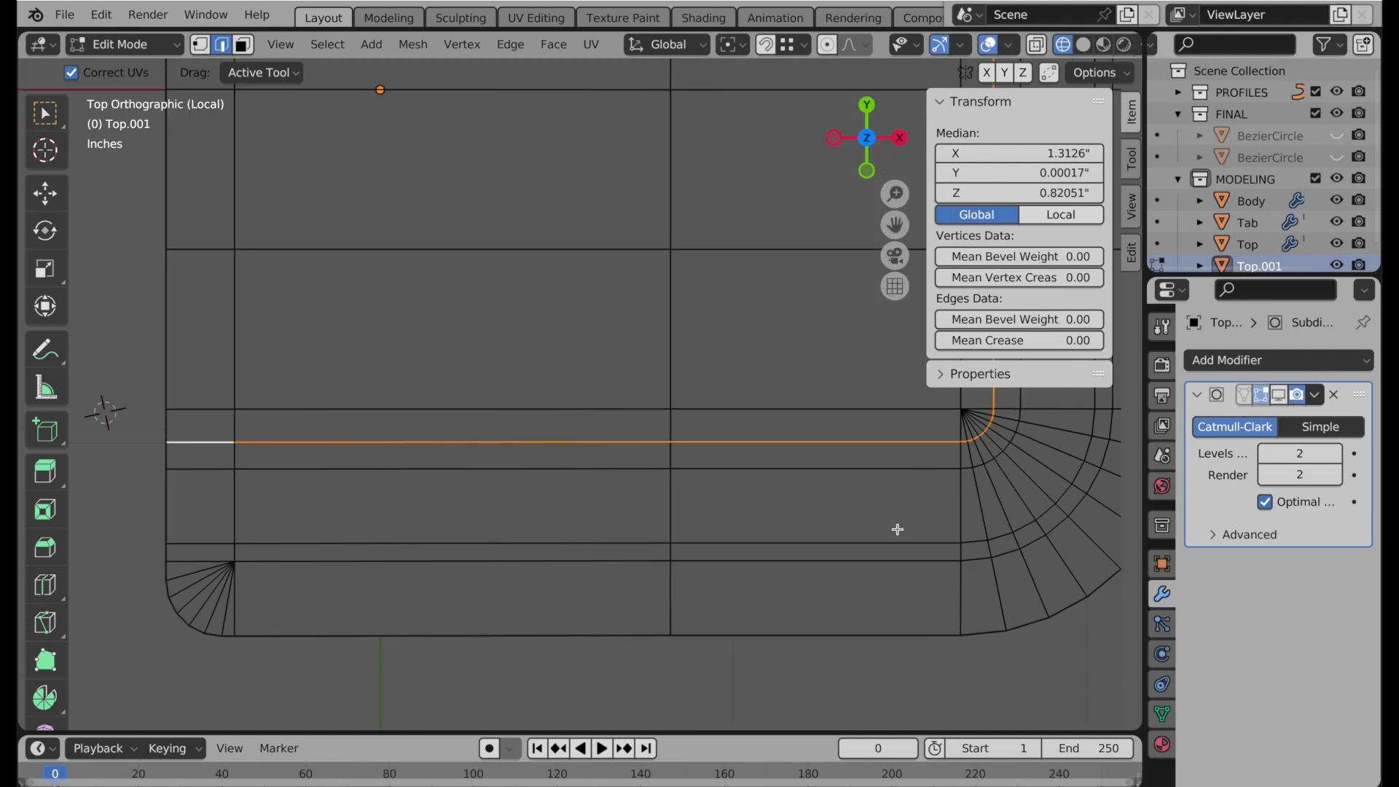
shift+middle_drag(918, 549, 537, 456)
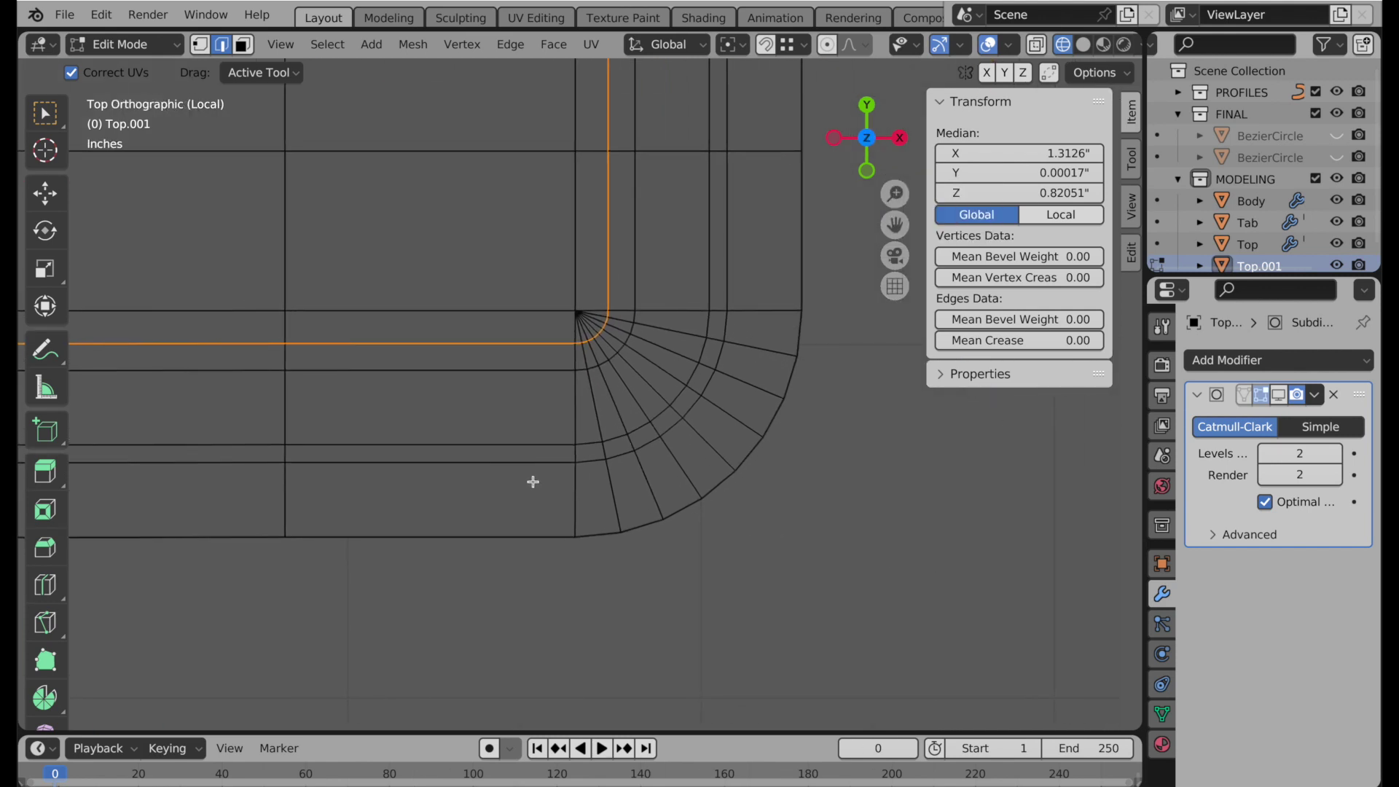
scroll(568, 437, up, 1)
scroll(600, 393, up, 1)
scroll(668, 415, up, 1)
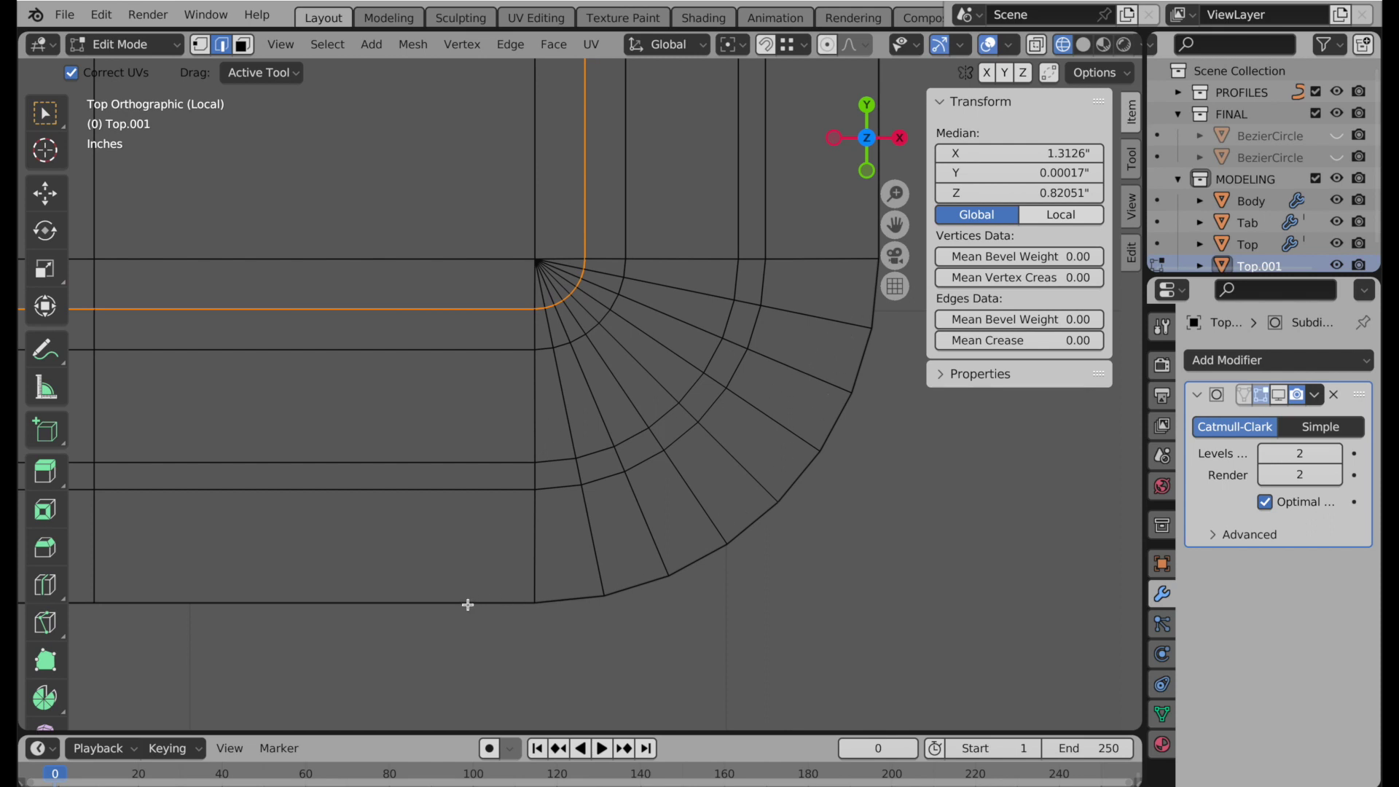
shift+middle_drag(468, 605, 603, 596)
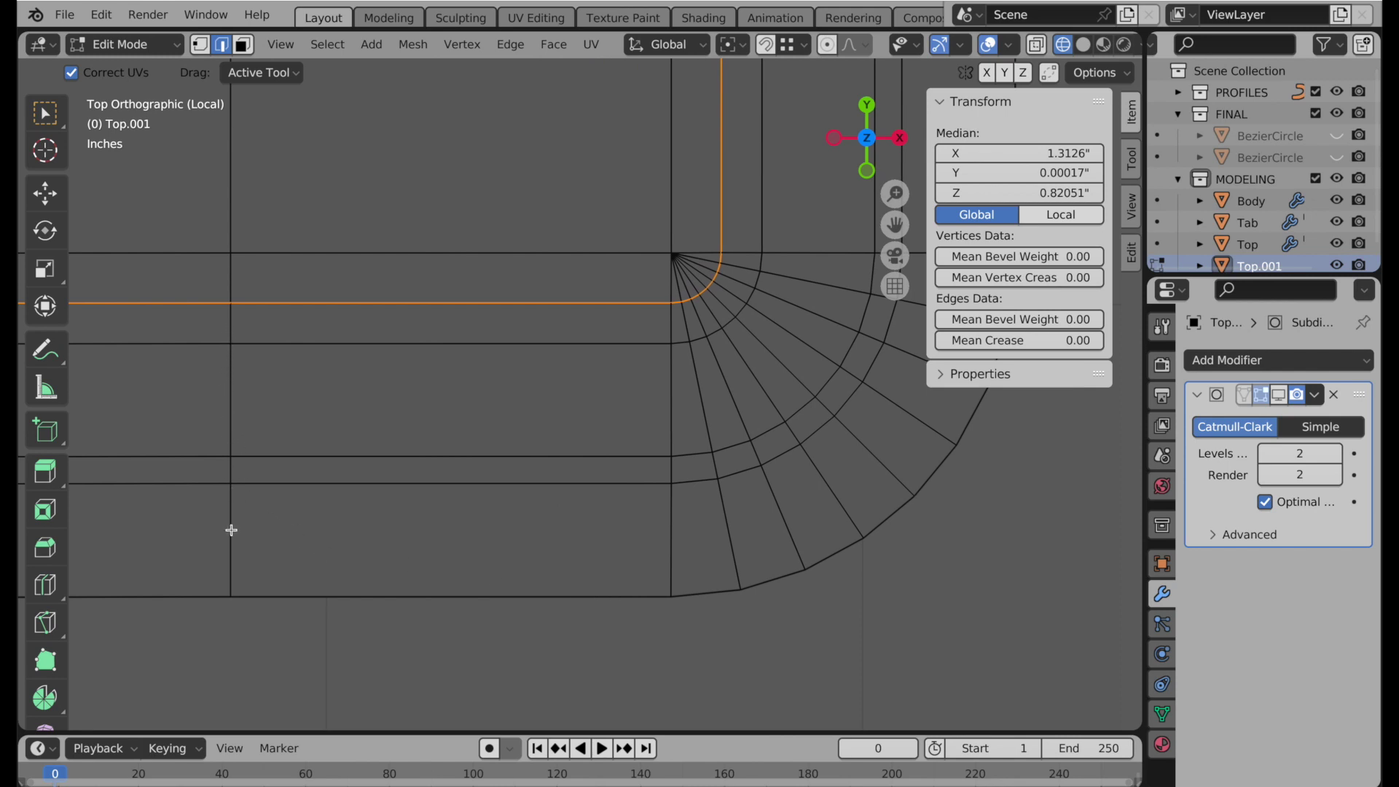
click(1280, 396)
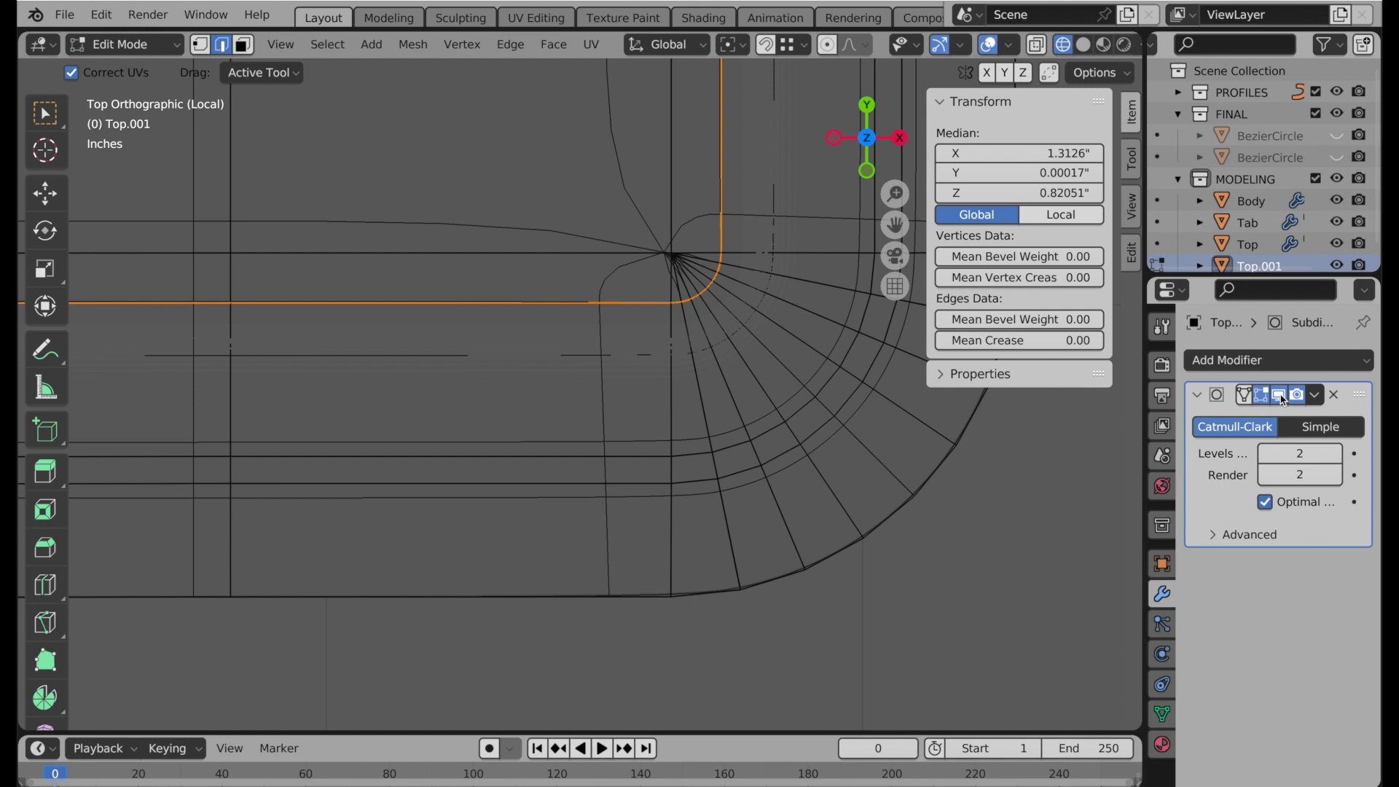
scroll(614, 587, up, 5)
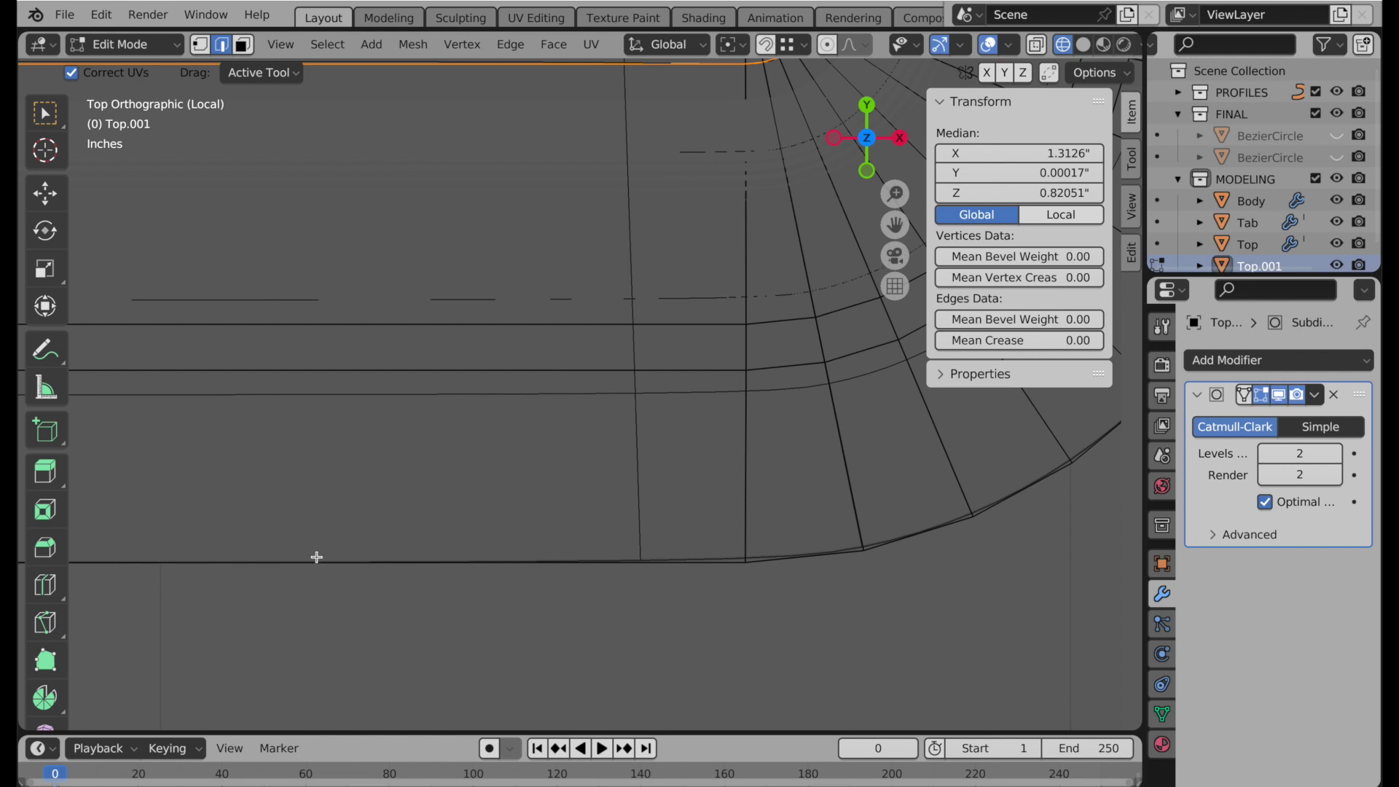
scroll(317, 557, down, 3)
scroll(518, 561, up, 1)
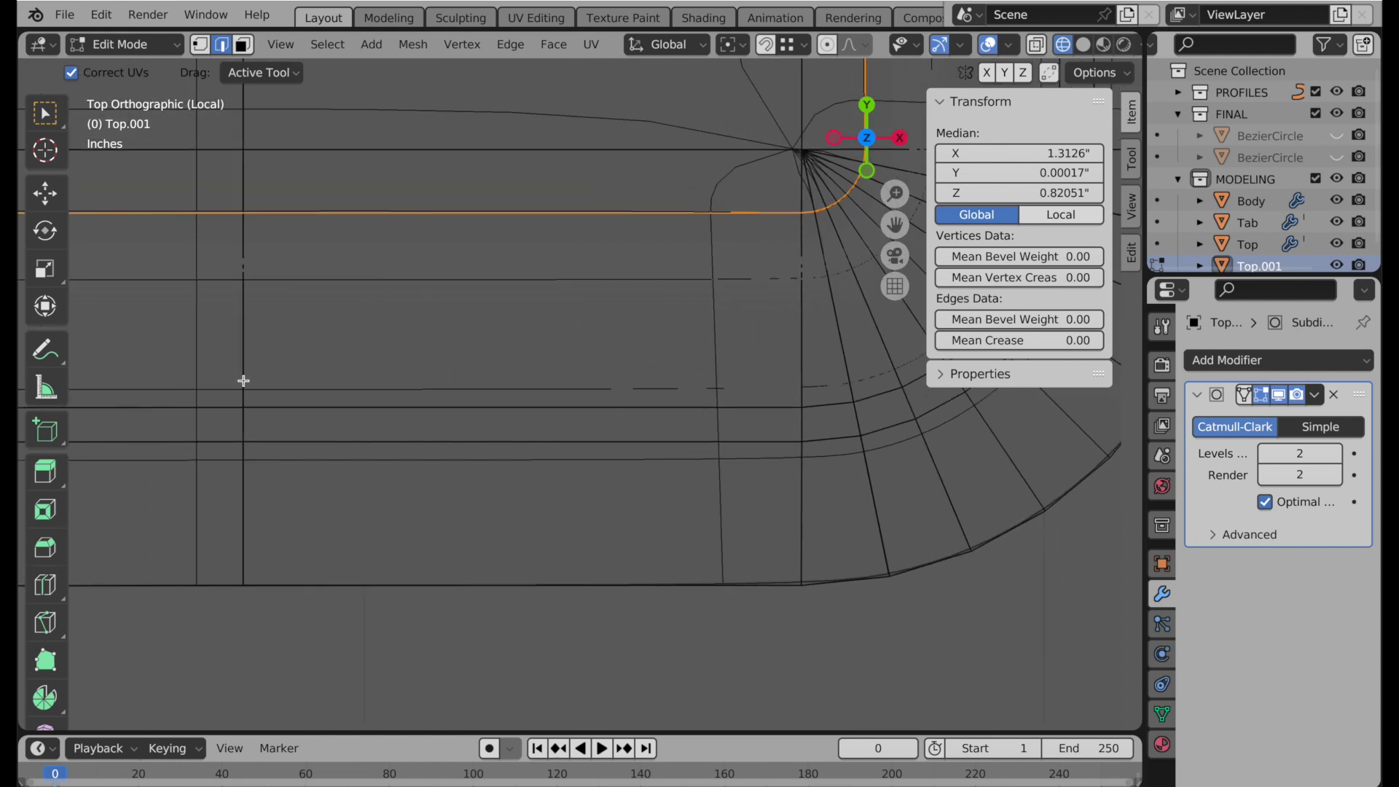
Move the crosswise edge loop beside the rounded corner 0.66674" along X toward that corner.
alt+click(243, 237)
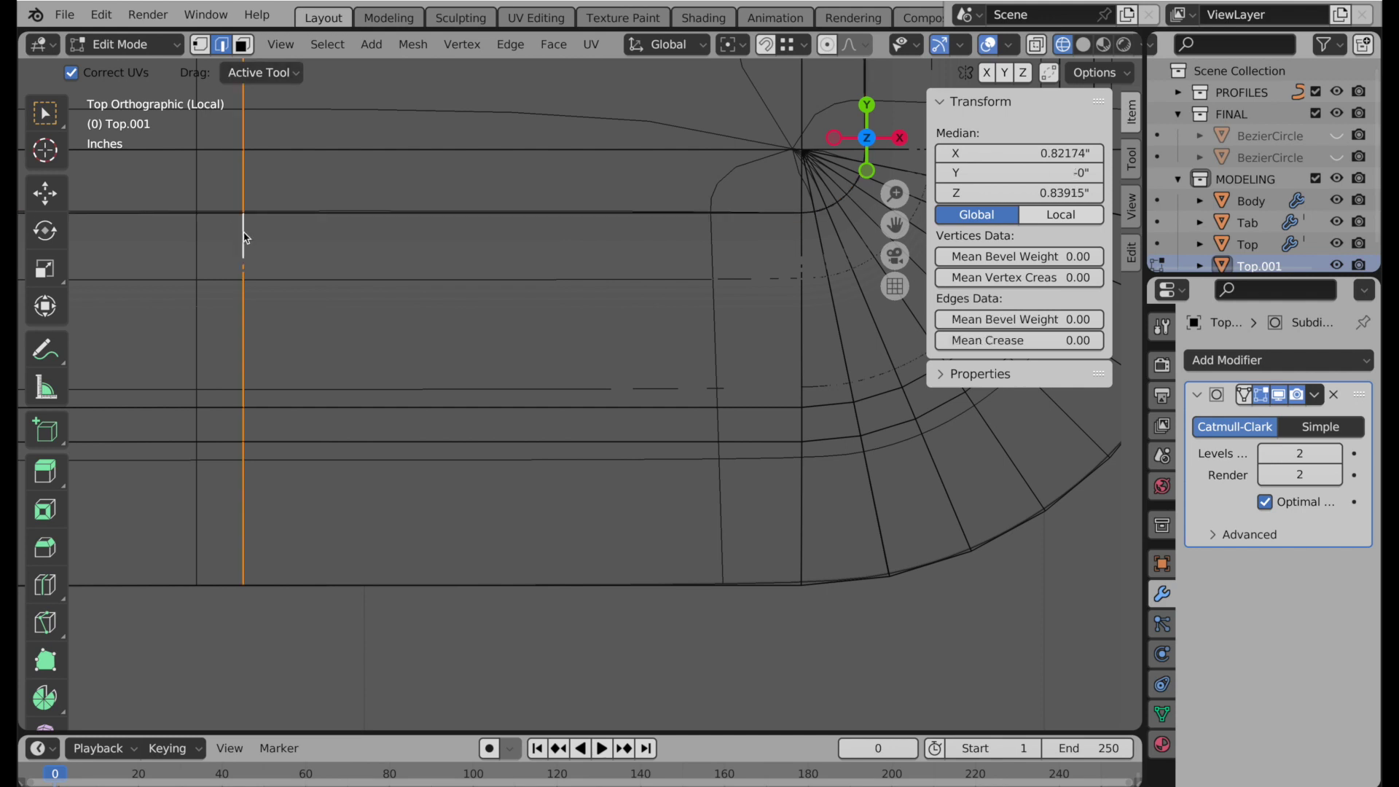
click(45, 193)
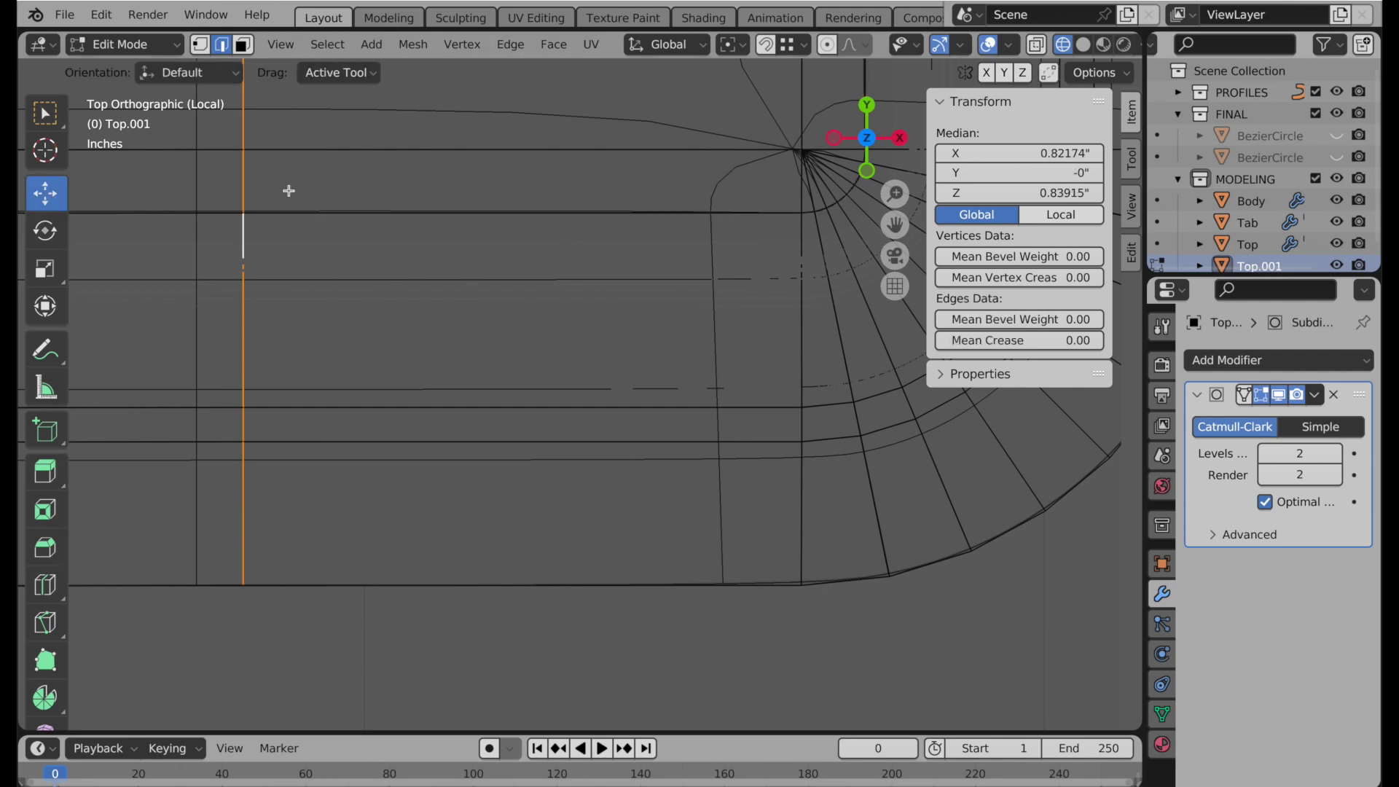
shift+middle_drag(335, 181, 327, 209)
key(g)
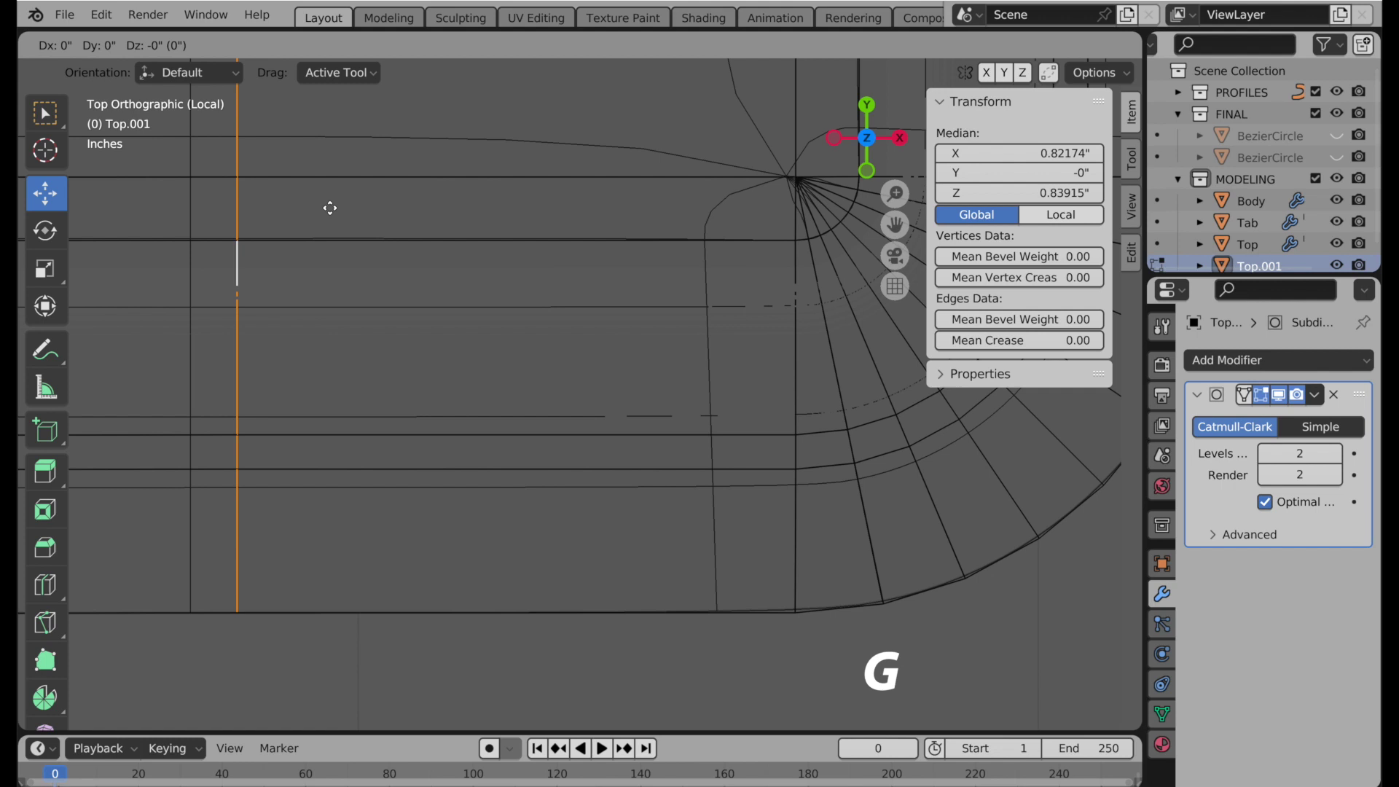
key(x)
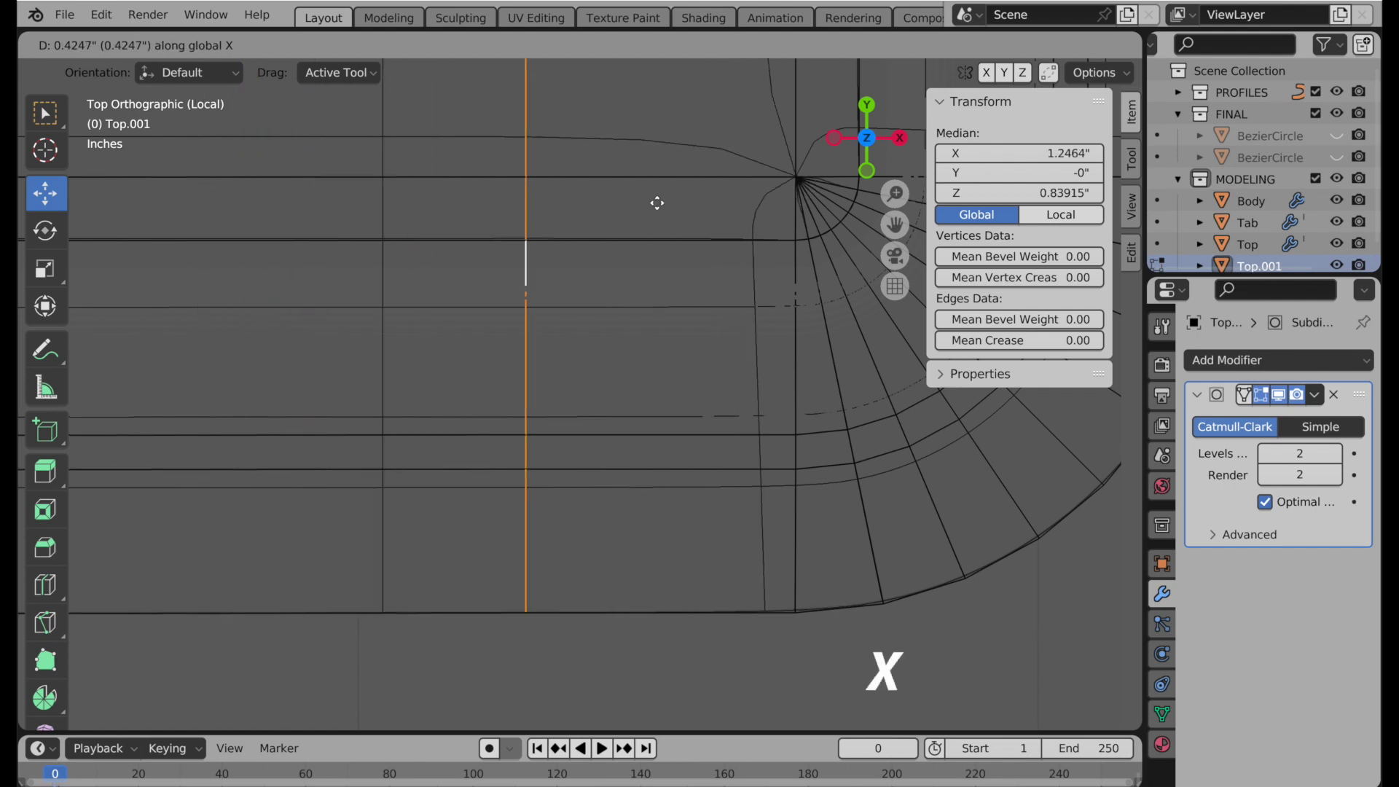
click(780, 216)
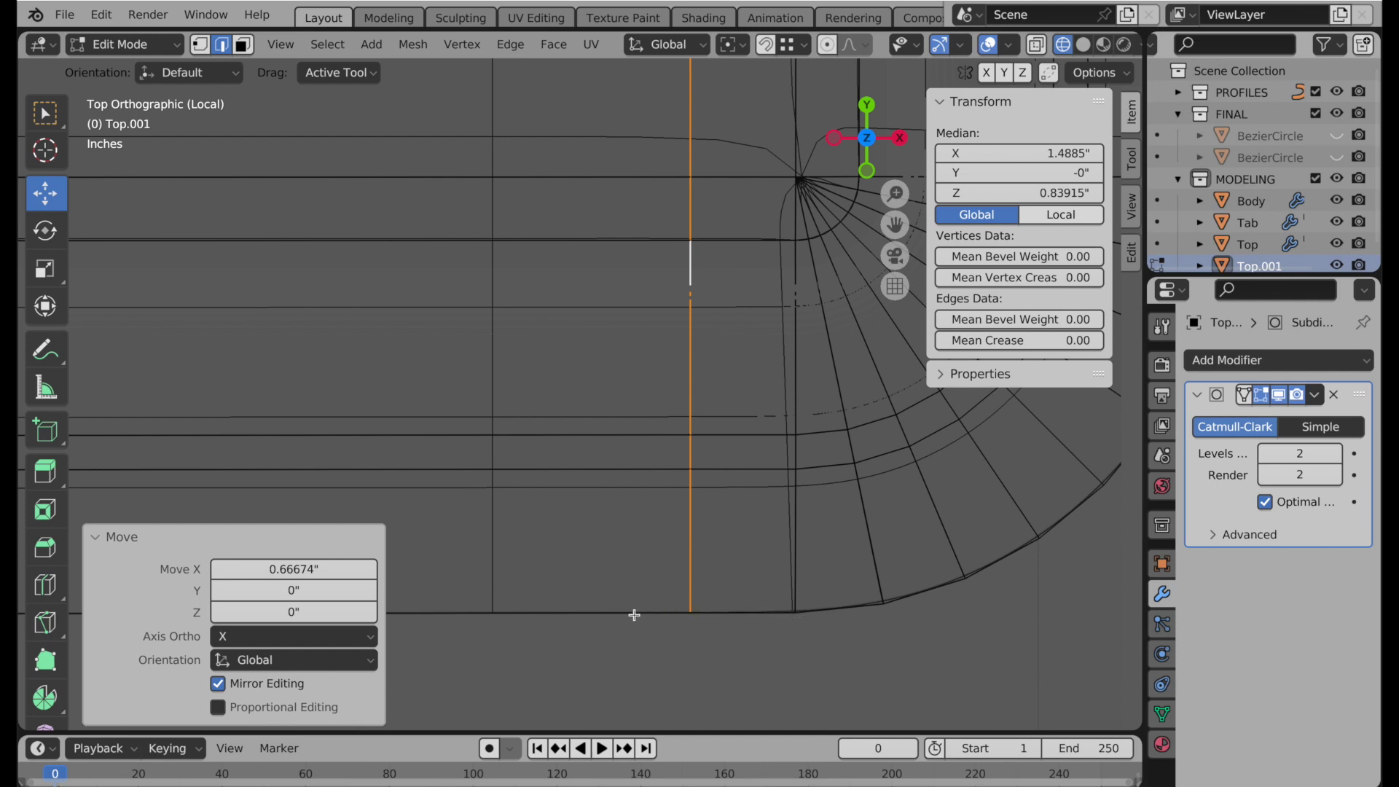
Turn off the subdivision's viewport display and add a Solidify modifier to the panel mesh.
scroll(634, 614, down, 7)
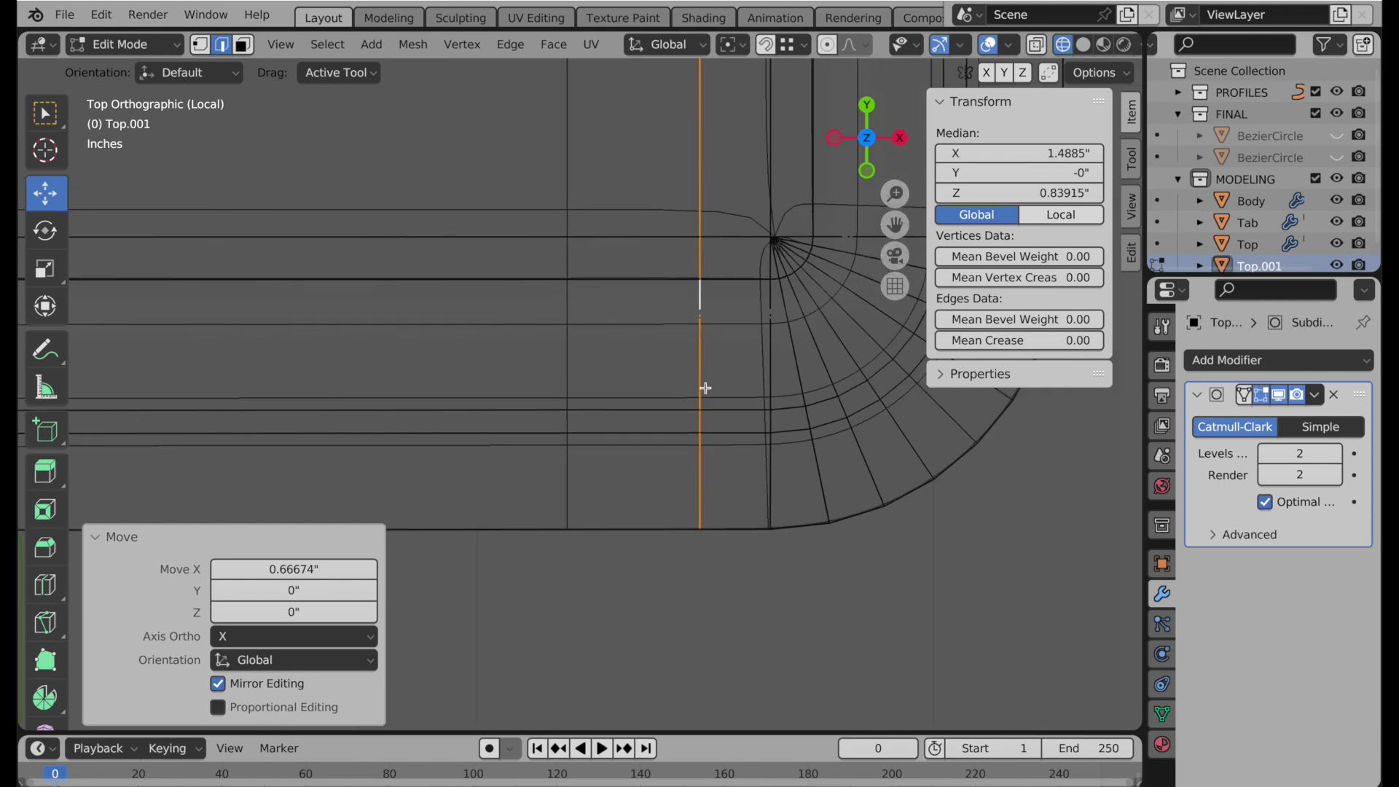
middle_drag(628, 564, 664, 468)
click(1278, 396)
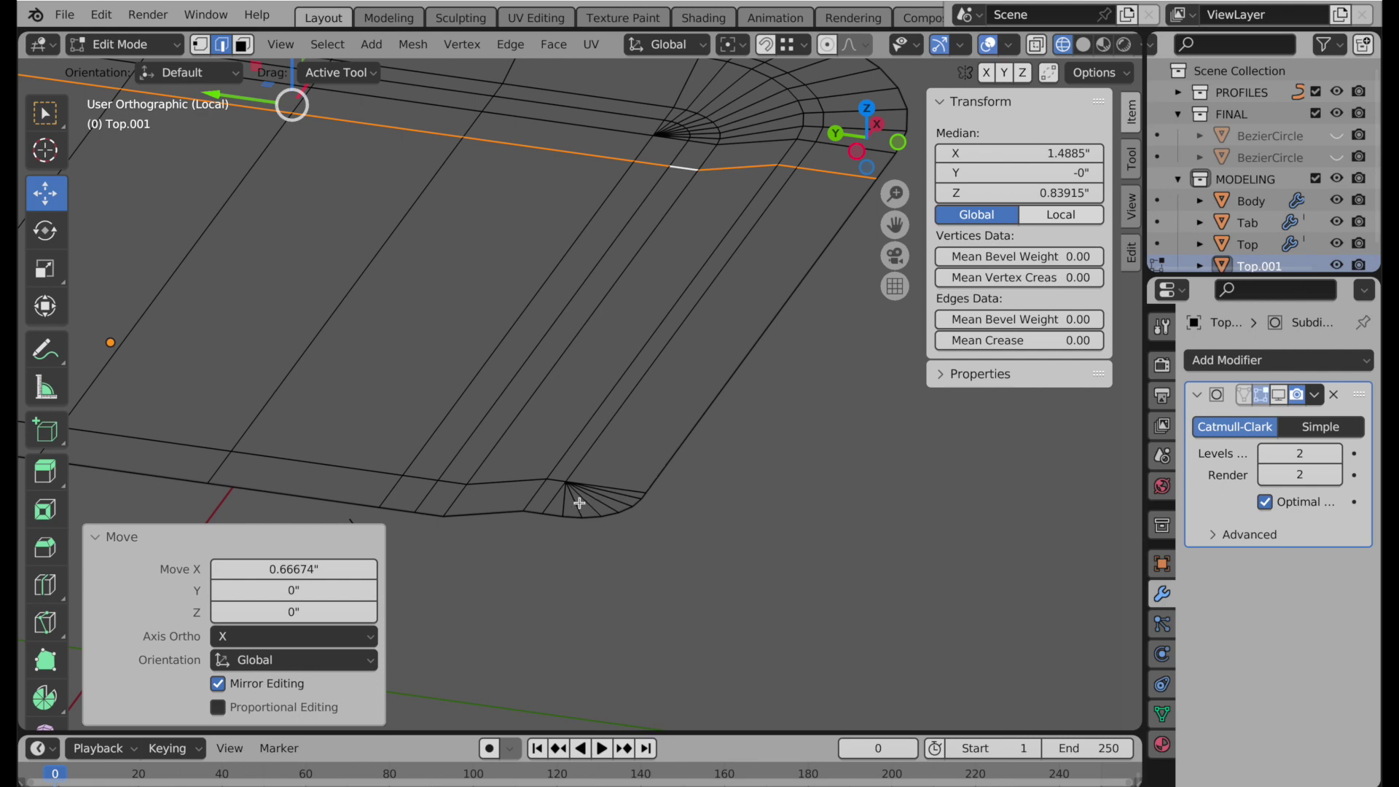
scroll(625, 443, up, 3)
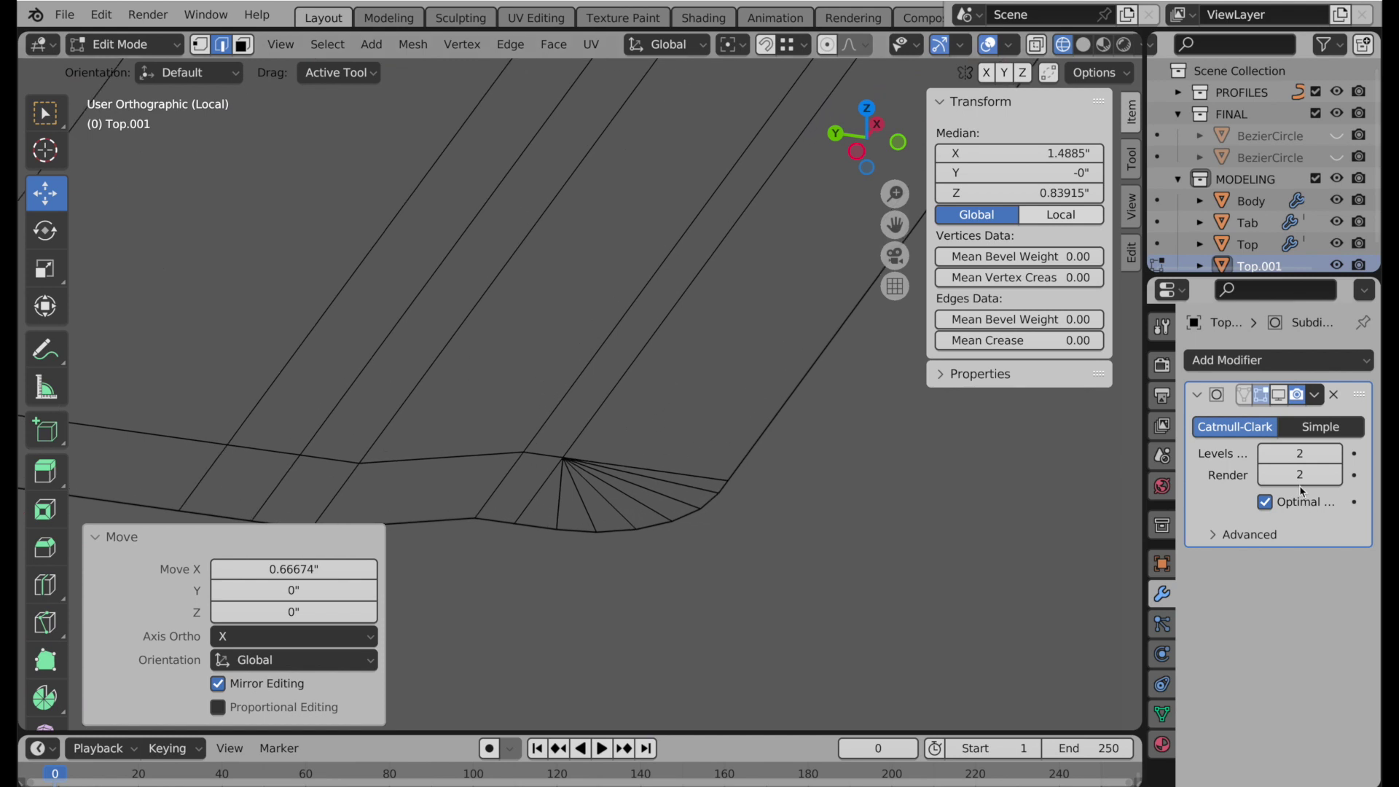
click(1262, 360)
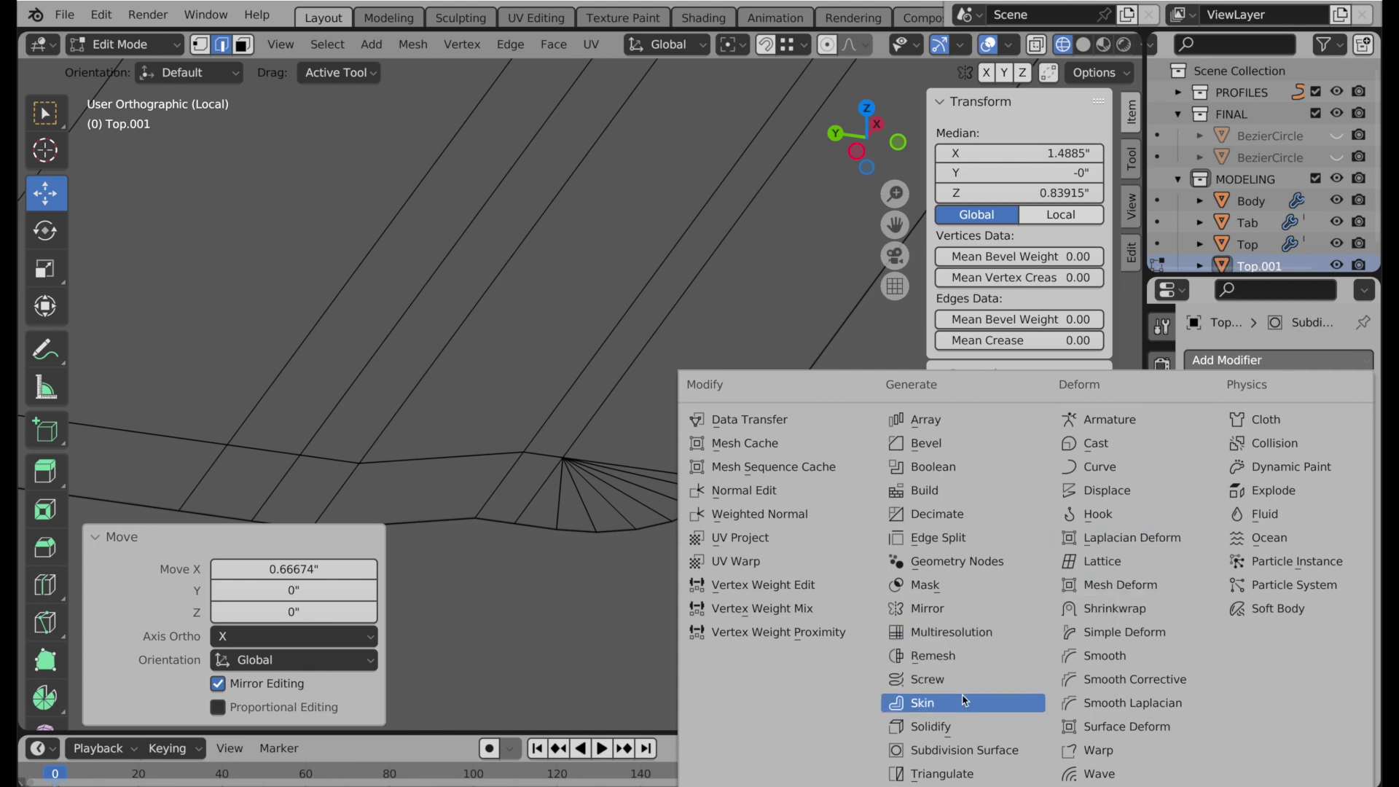
click(945, 728)
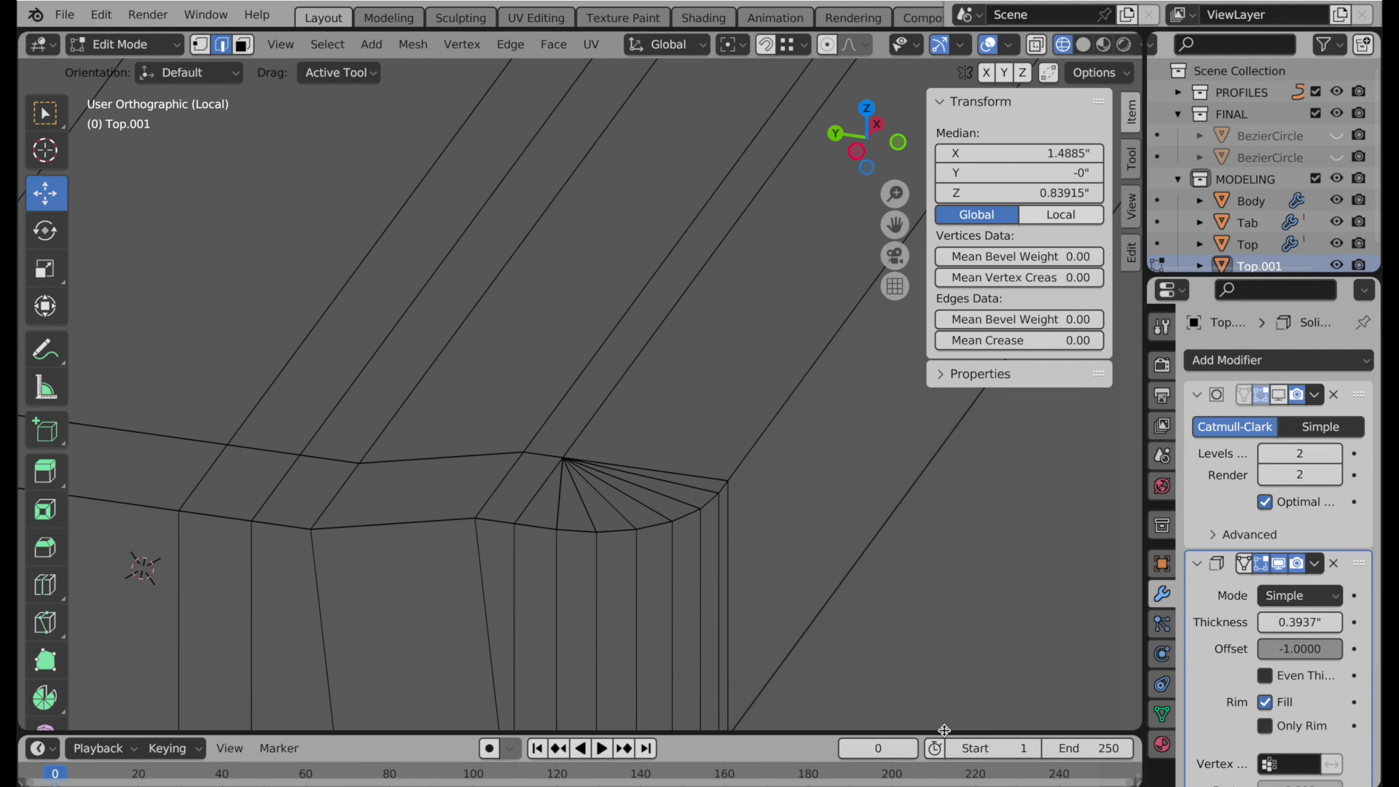
shift+middle_drag(725, 588, 713, 453)
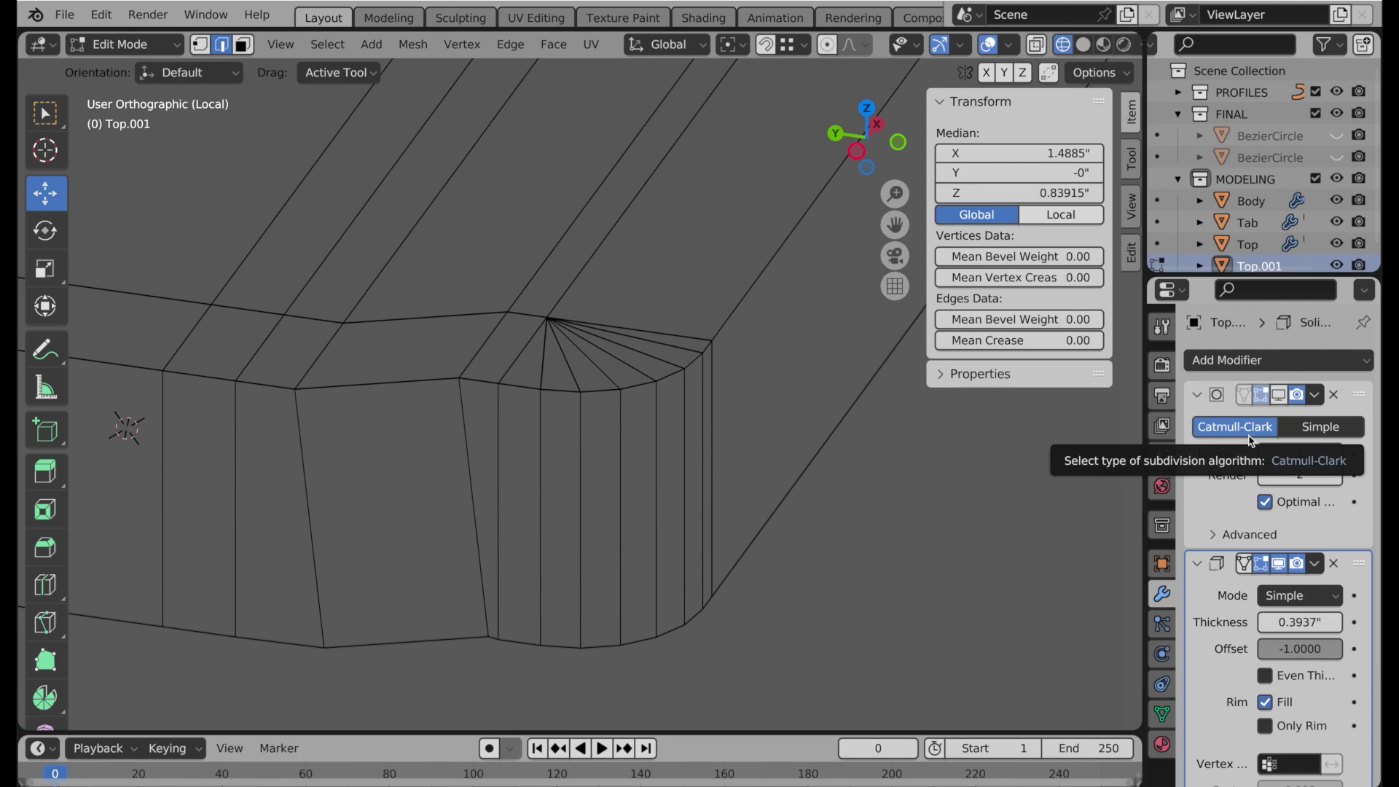
With the subdivision display on, try Solidify above the Subdivision modifier, restore it below, and turn the display off again.
click(1280, 397)
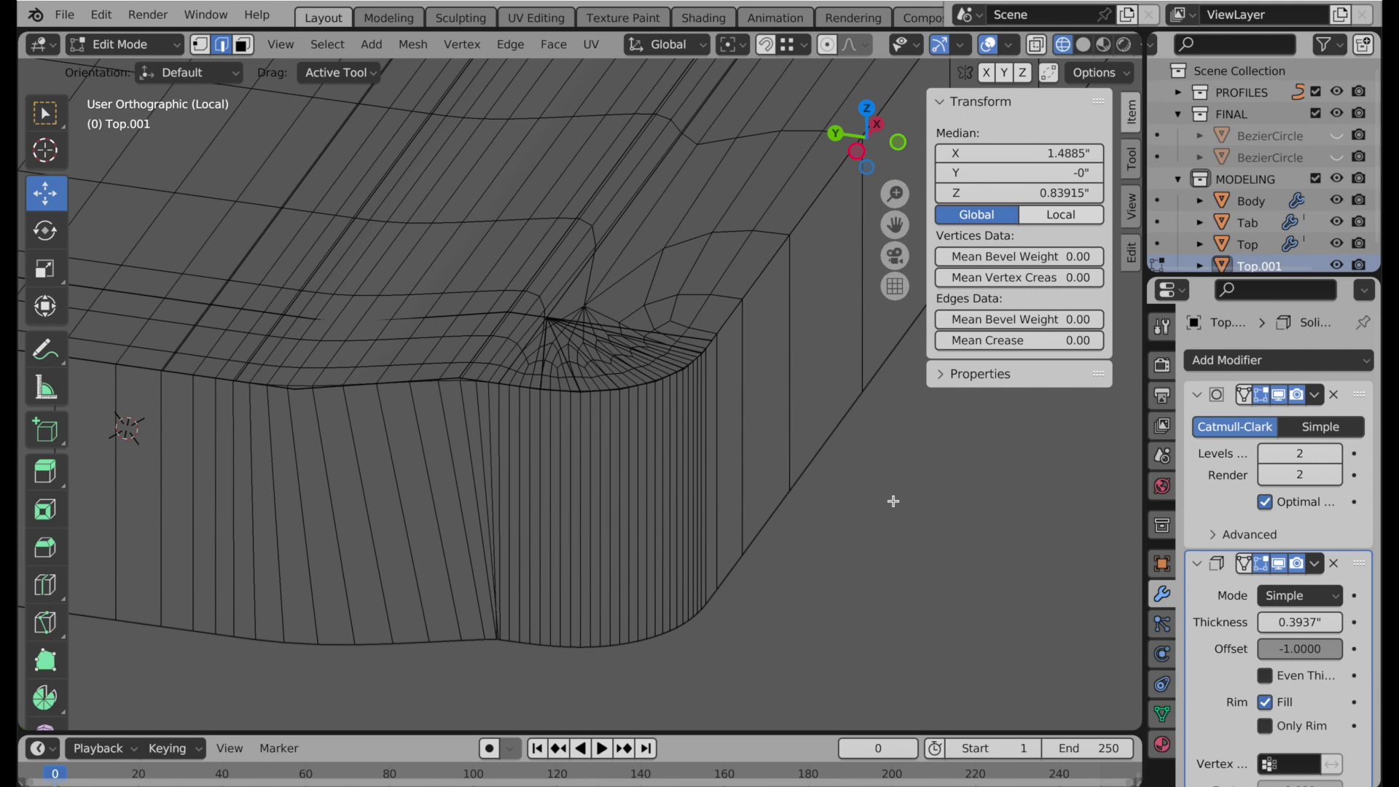
click(1353, 568)
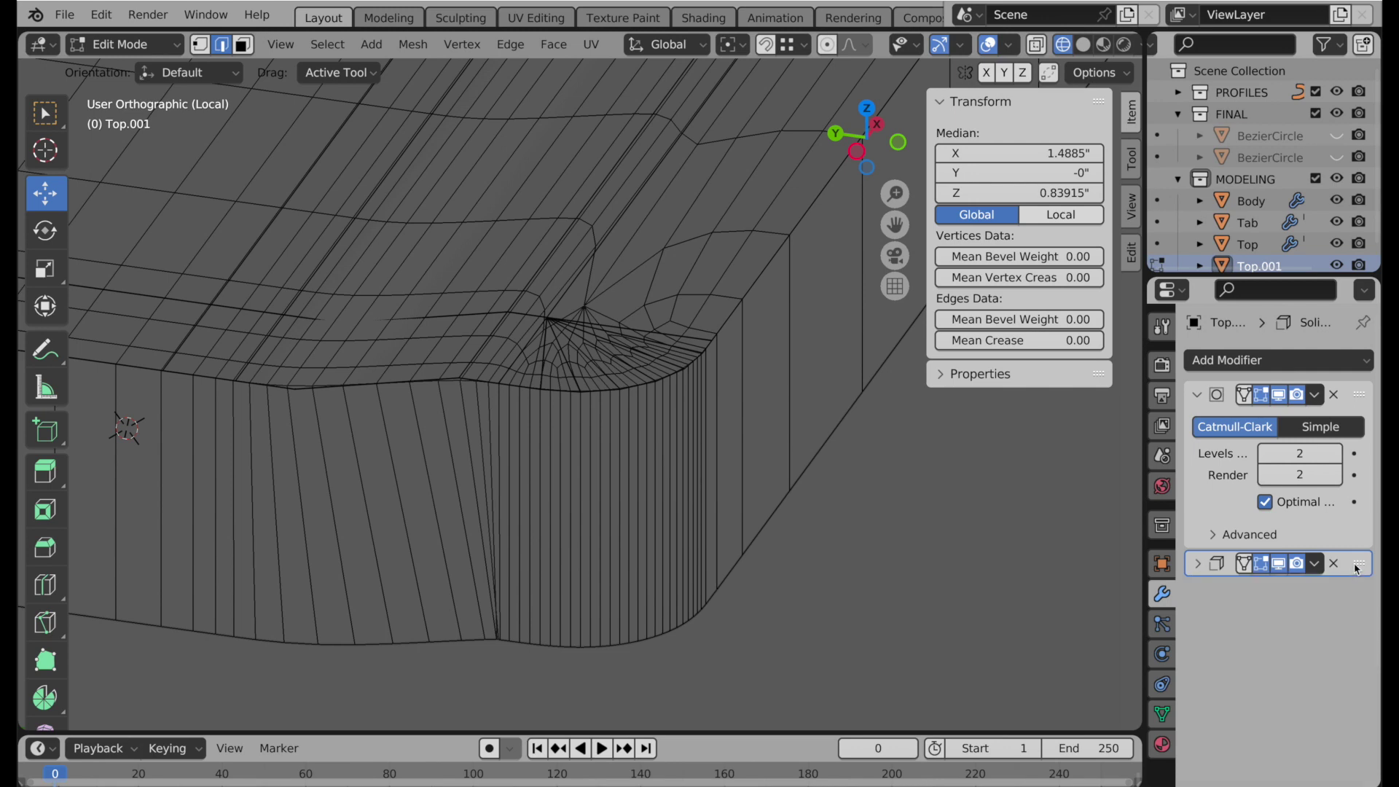
drag(1356, 569, 1356, 394)
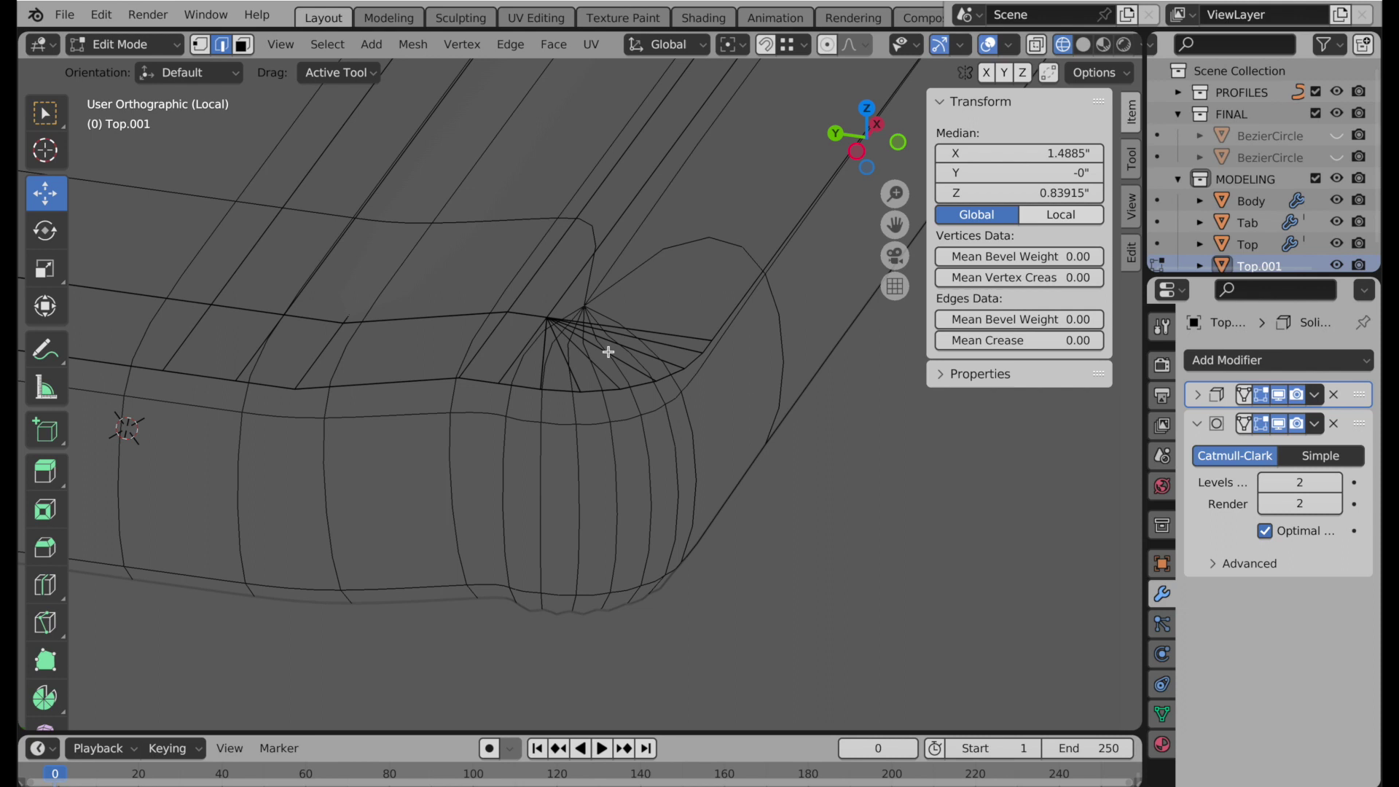
drag(1357, 403, 1353, 553)
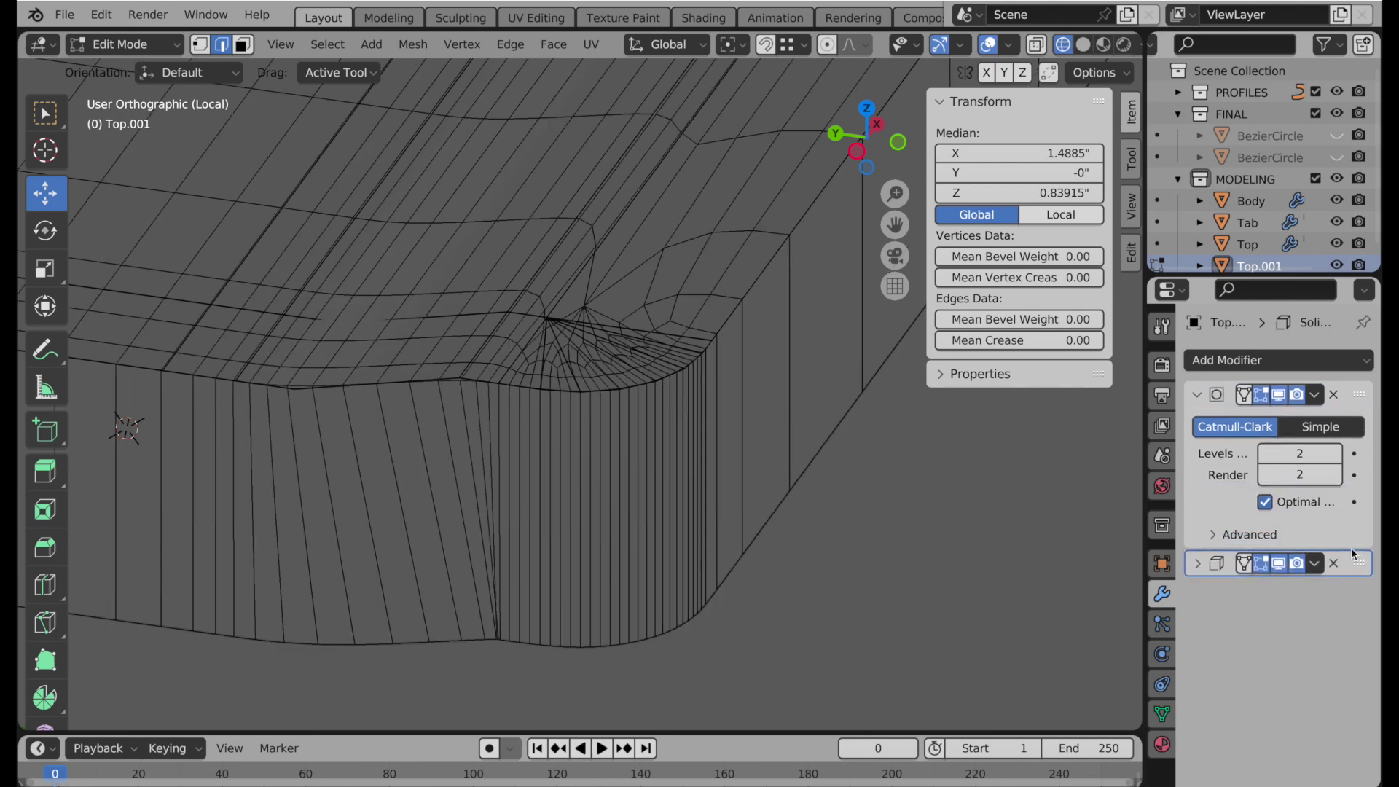
click(1278, 399)
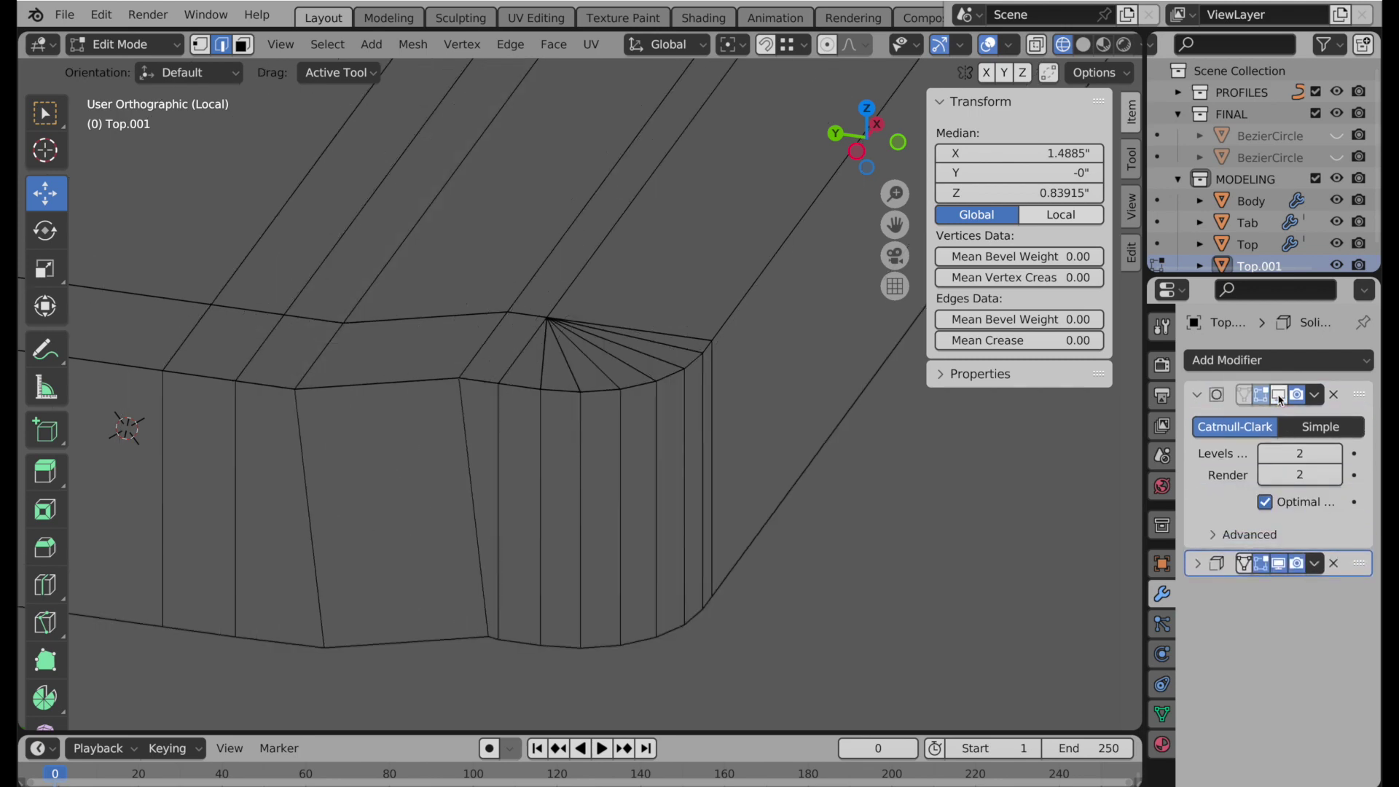
Collapse the Subdivision settings and set the Solidify offset to 1.
click(1197, 563)
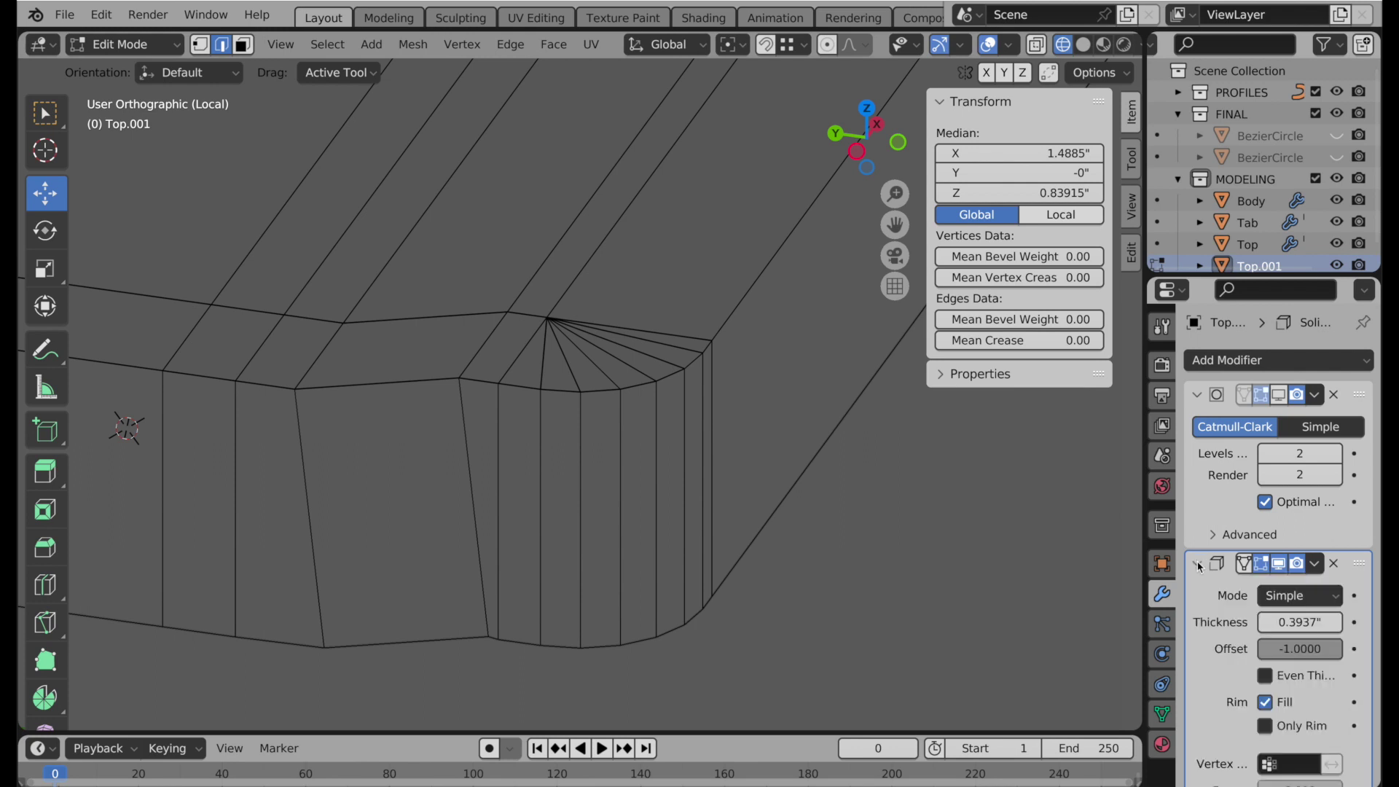
click(1196, 394)
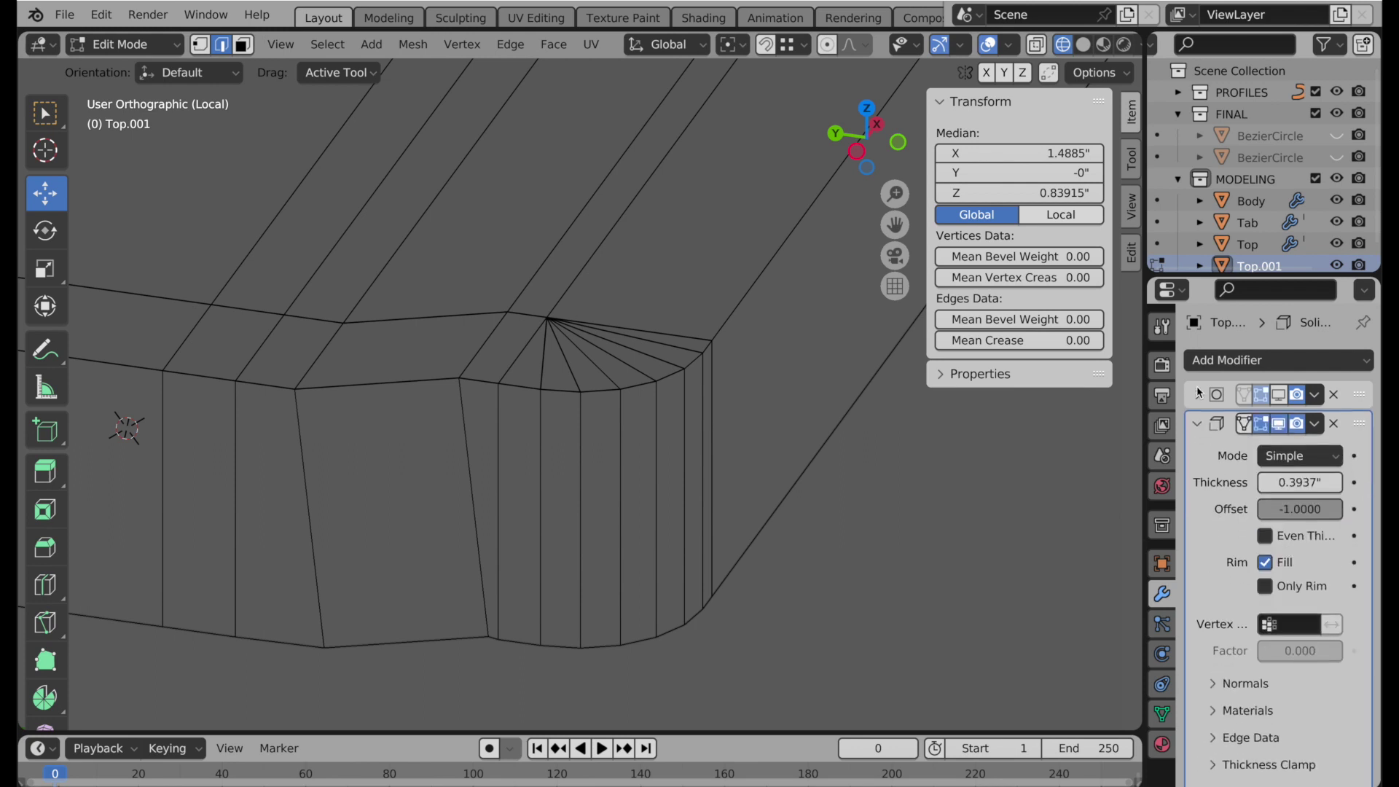
click(1293, 510)
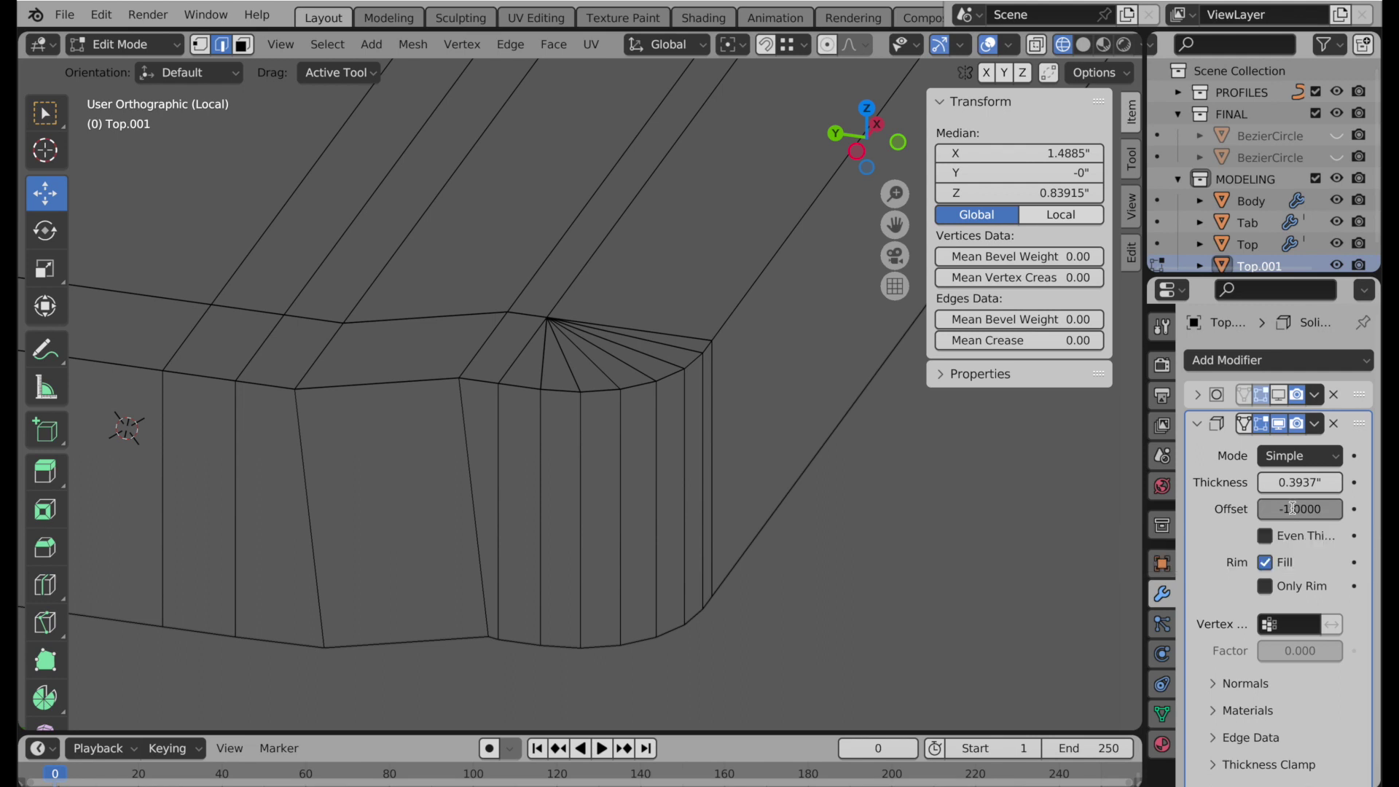
text(1)
key(Return)
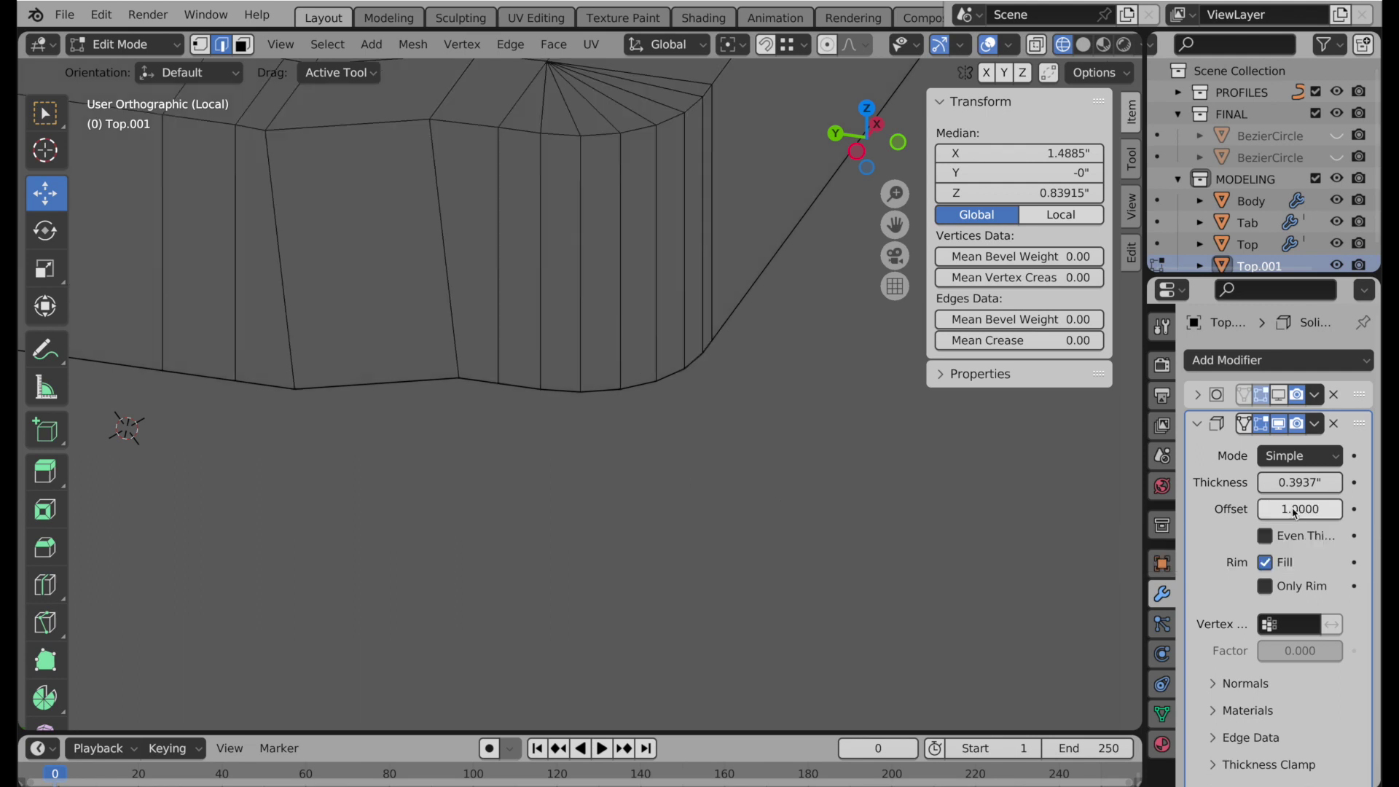
Try a Solidify thickness of 0.05" on the panel mesh and settle on 0.01".
click(1294, 482)
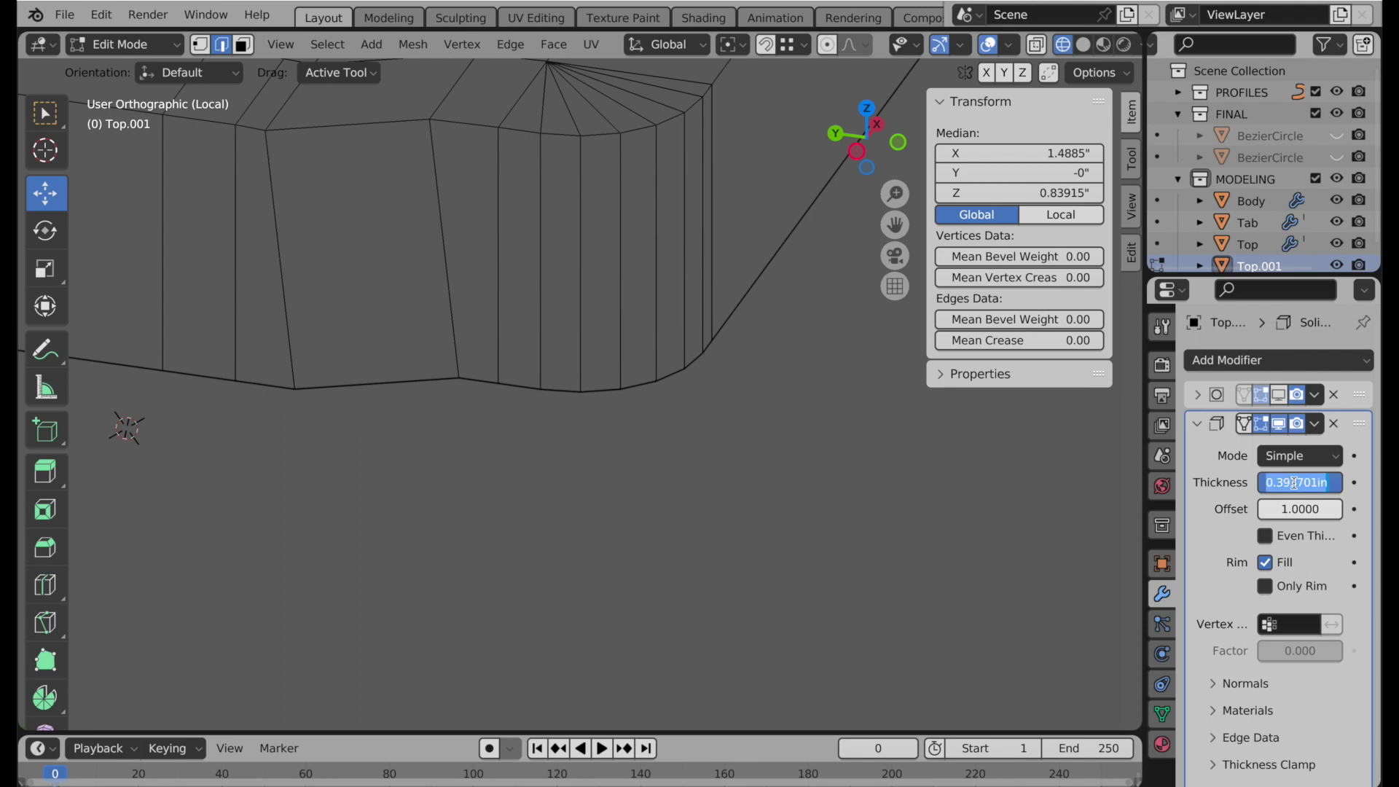
key(BackSpace)
key(Return)
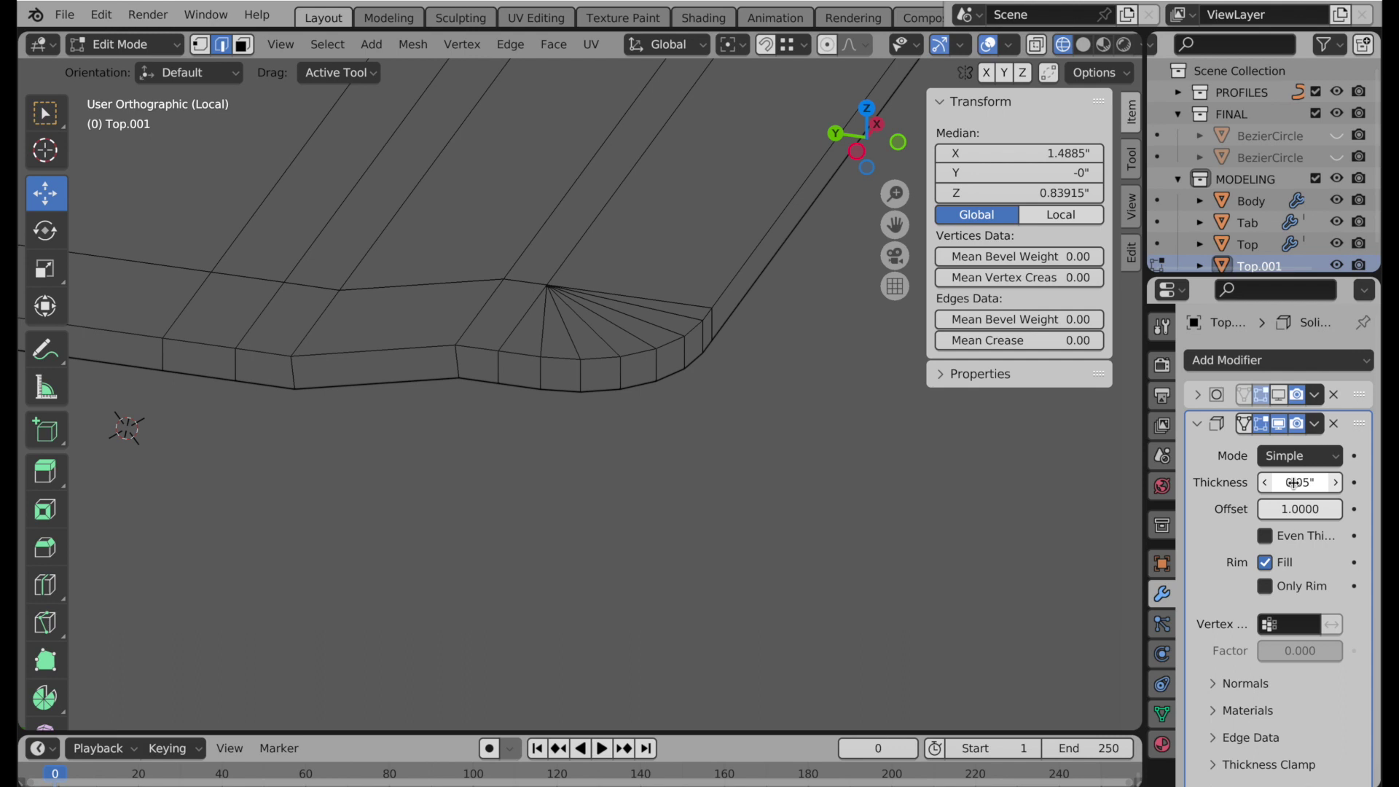
click(1294, 482)
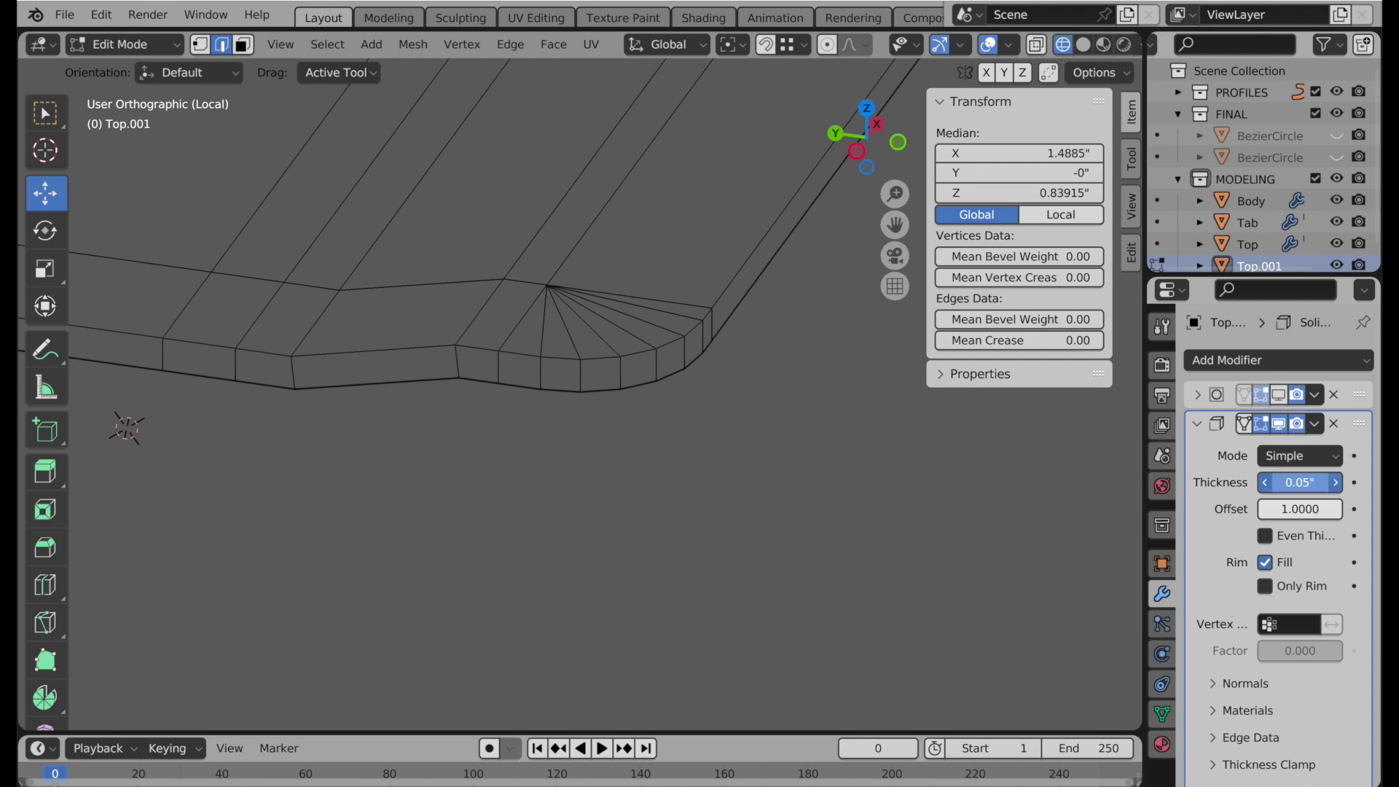
key(BackSpace)
text(.01)
key(Return)
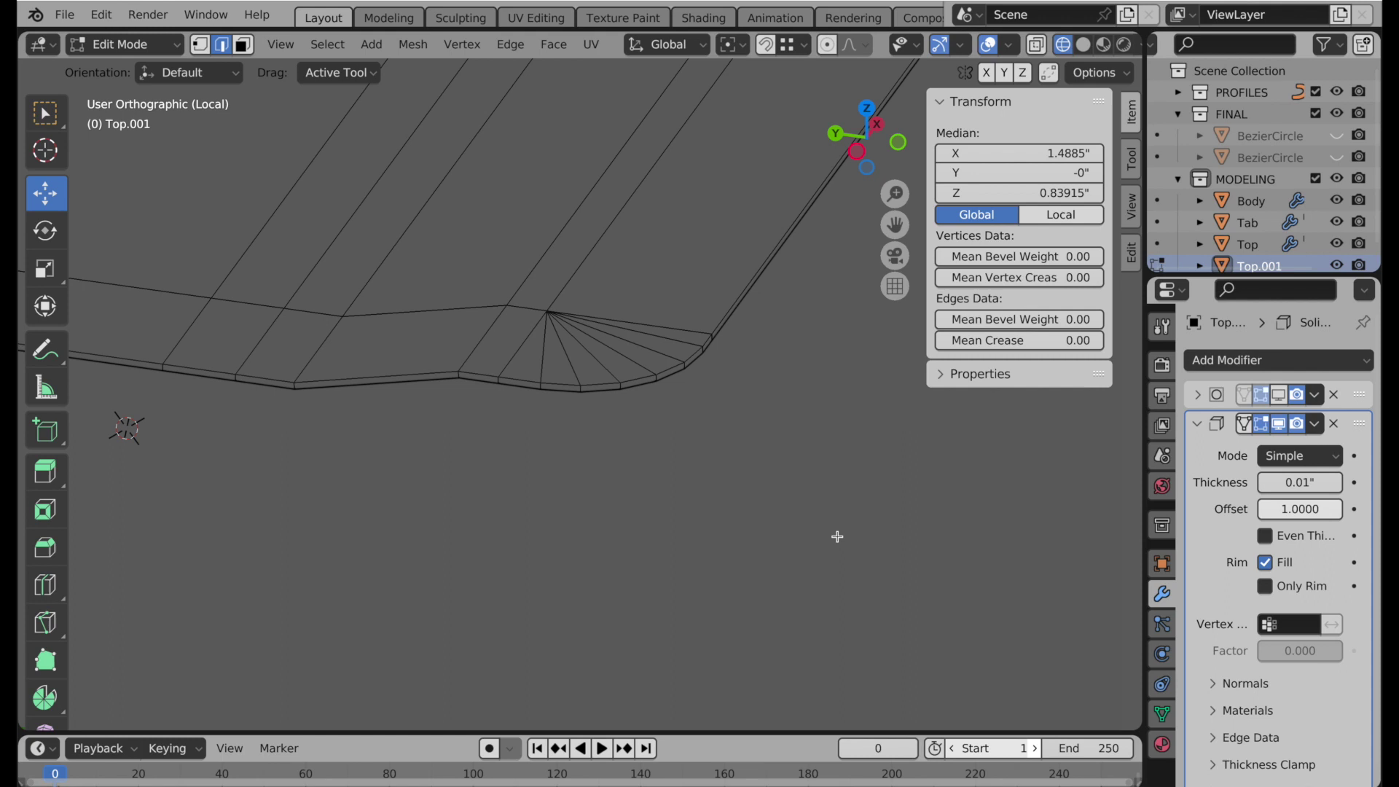
Compare the Solidify rim with Fill off and on, keep Fill on and enable Only Rim.
click(1265, 562)
scroll(565, 287, up, 4)
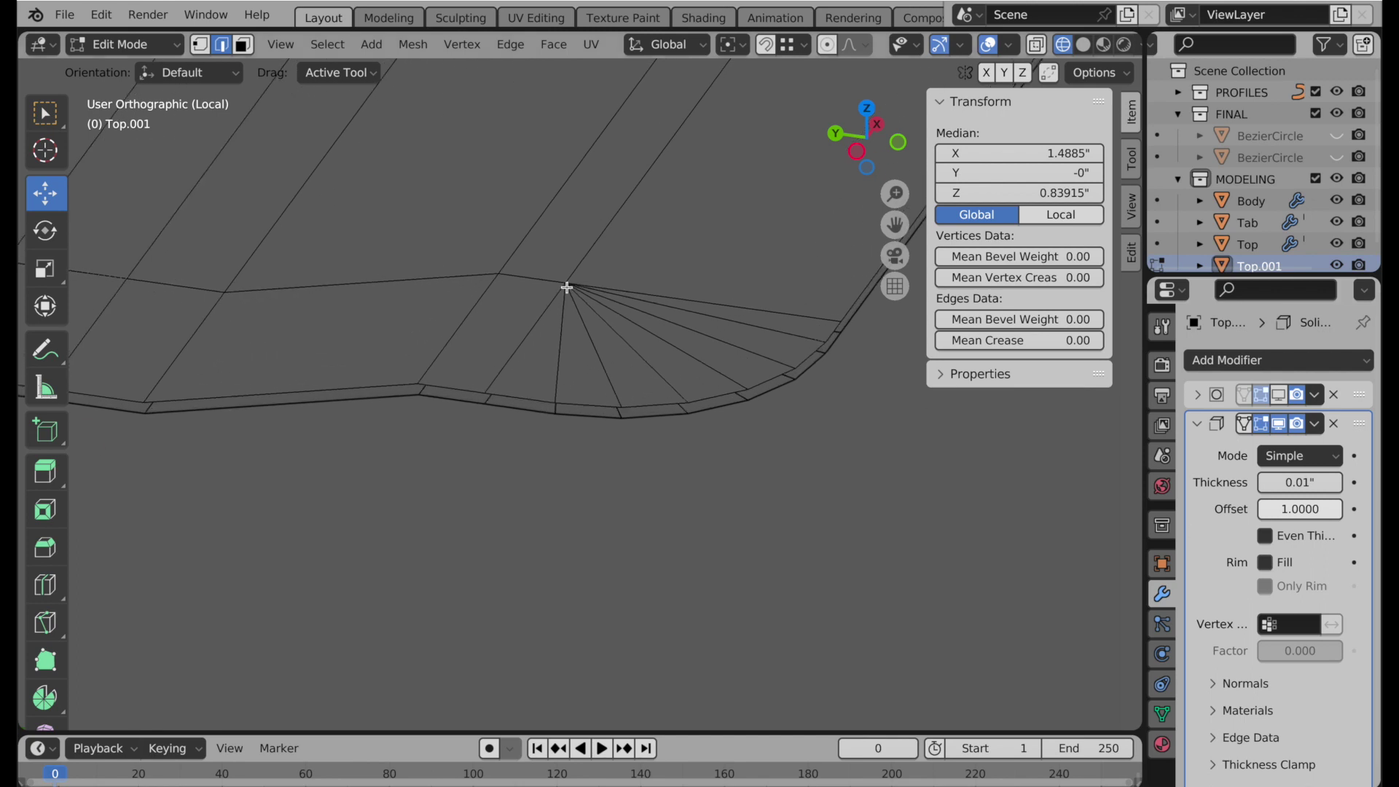
click(1270, 566)
click(1270, 566)
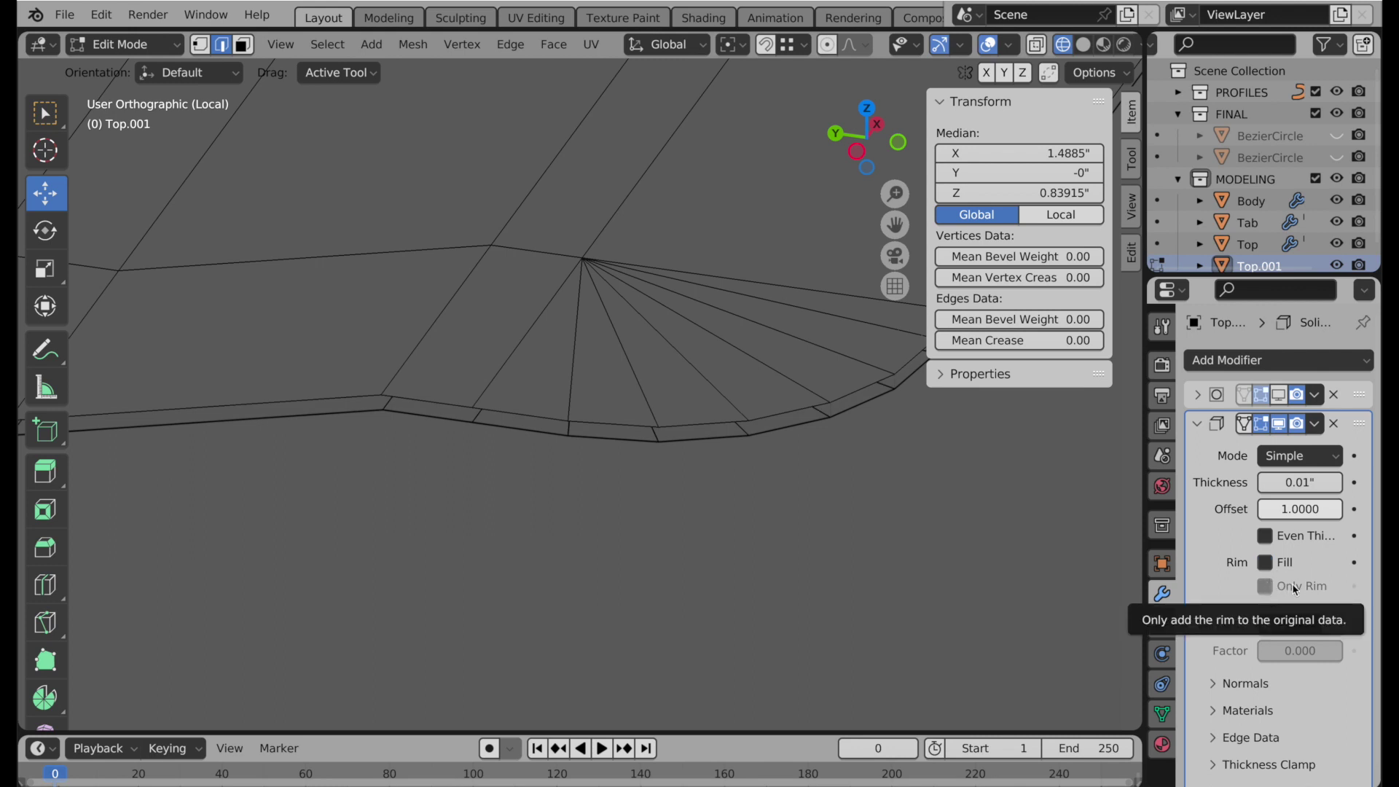
click(1270, 564)
click(1268, 588)
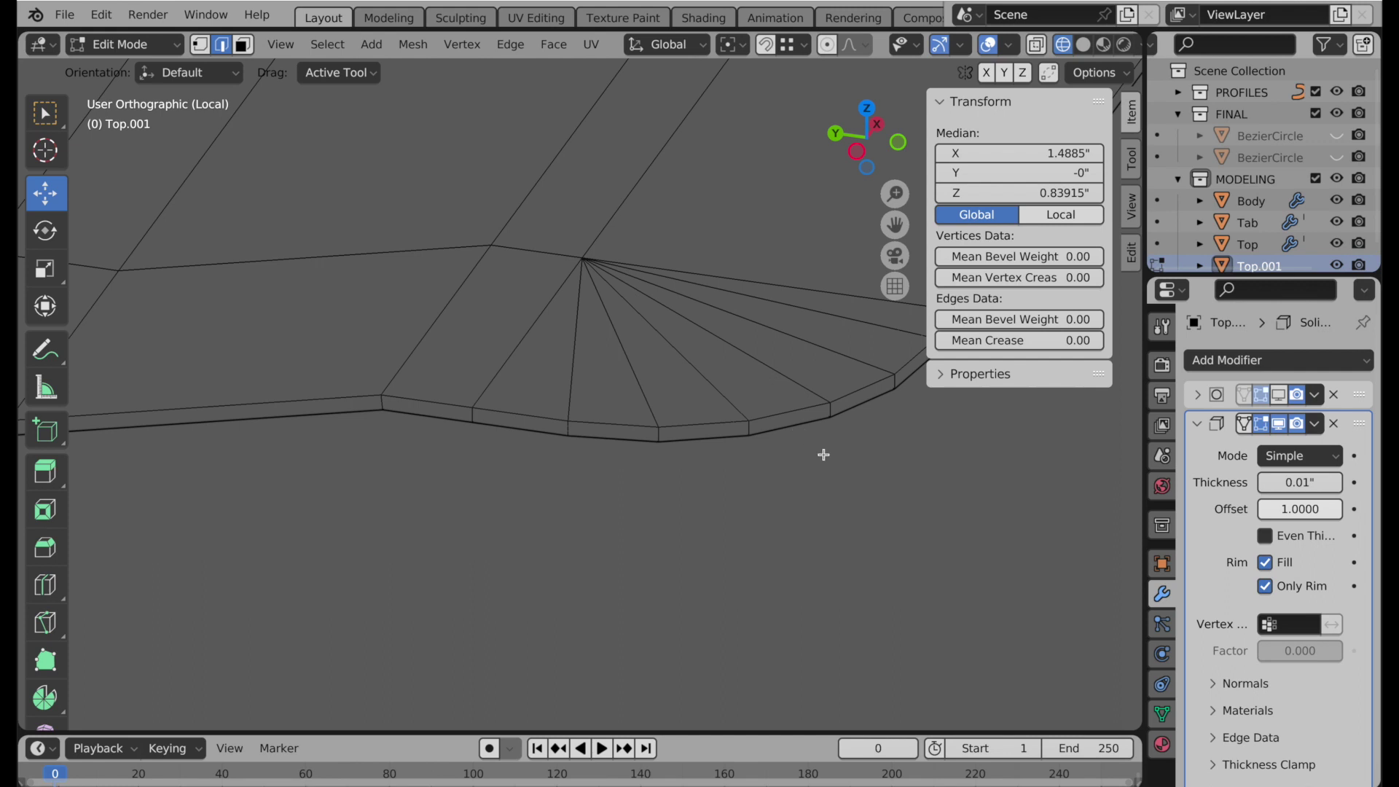
scroll(802, 365, down, 2)
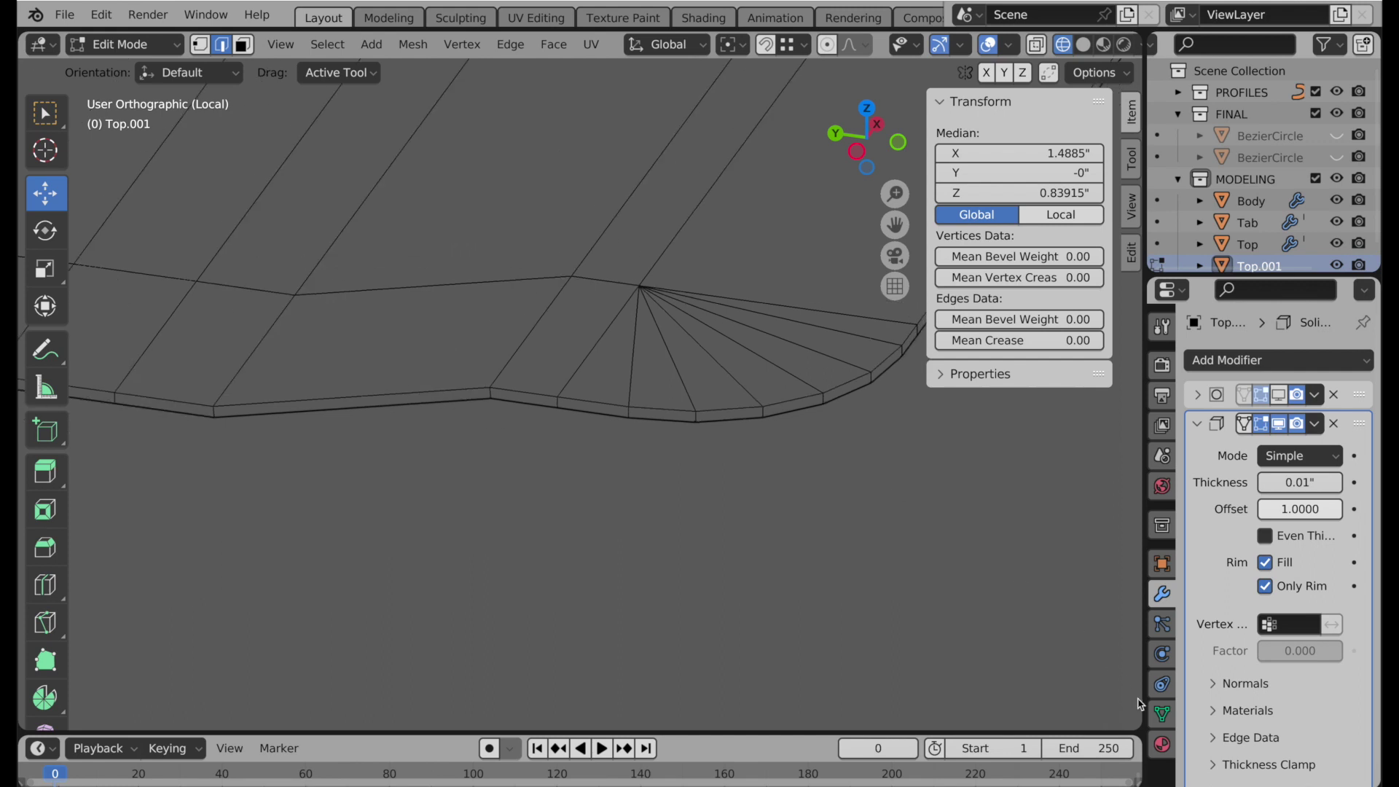
Add two material slots to the panel mesh and create a material named Label in the first slot.
click(1160, 741)
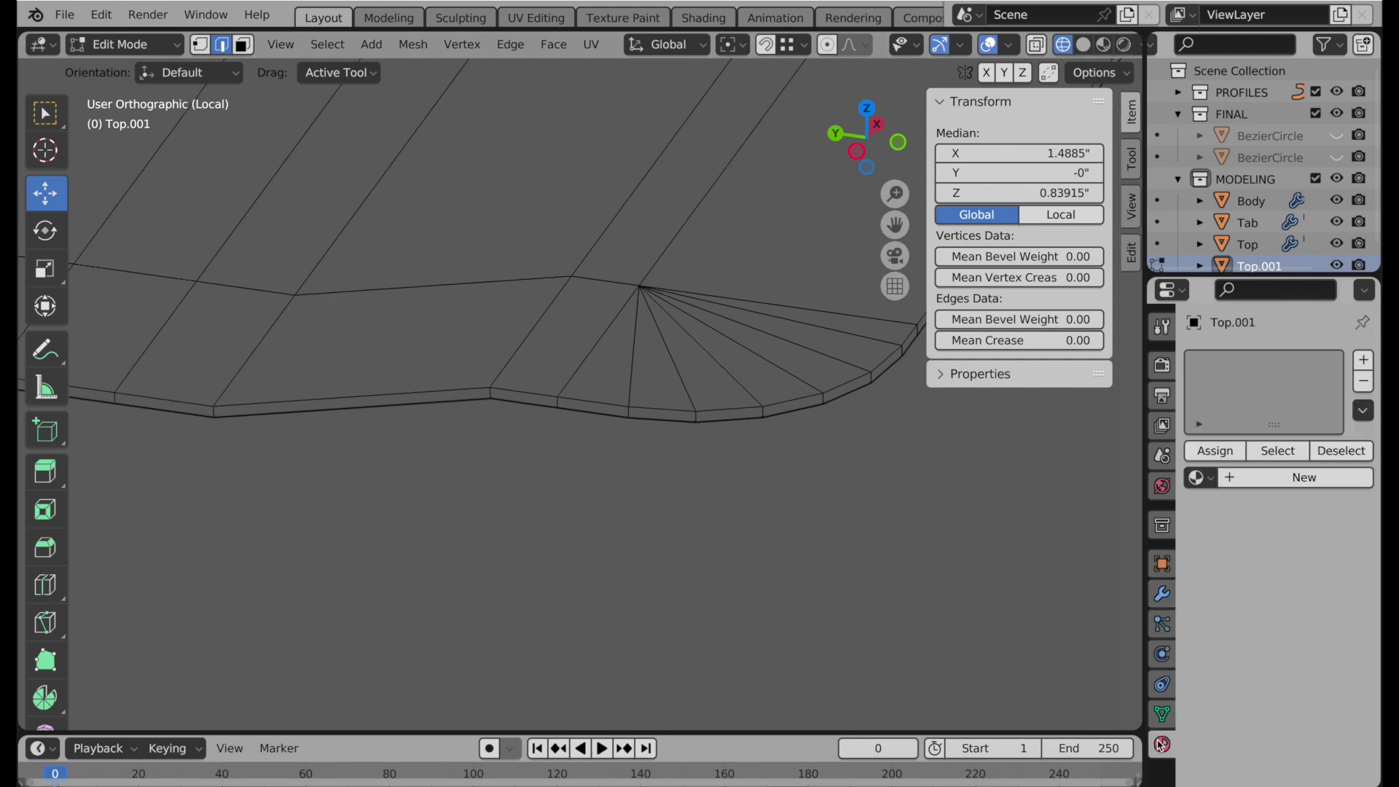
click(1365, 362)
click(1365, 362)
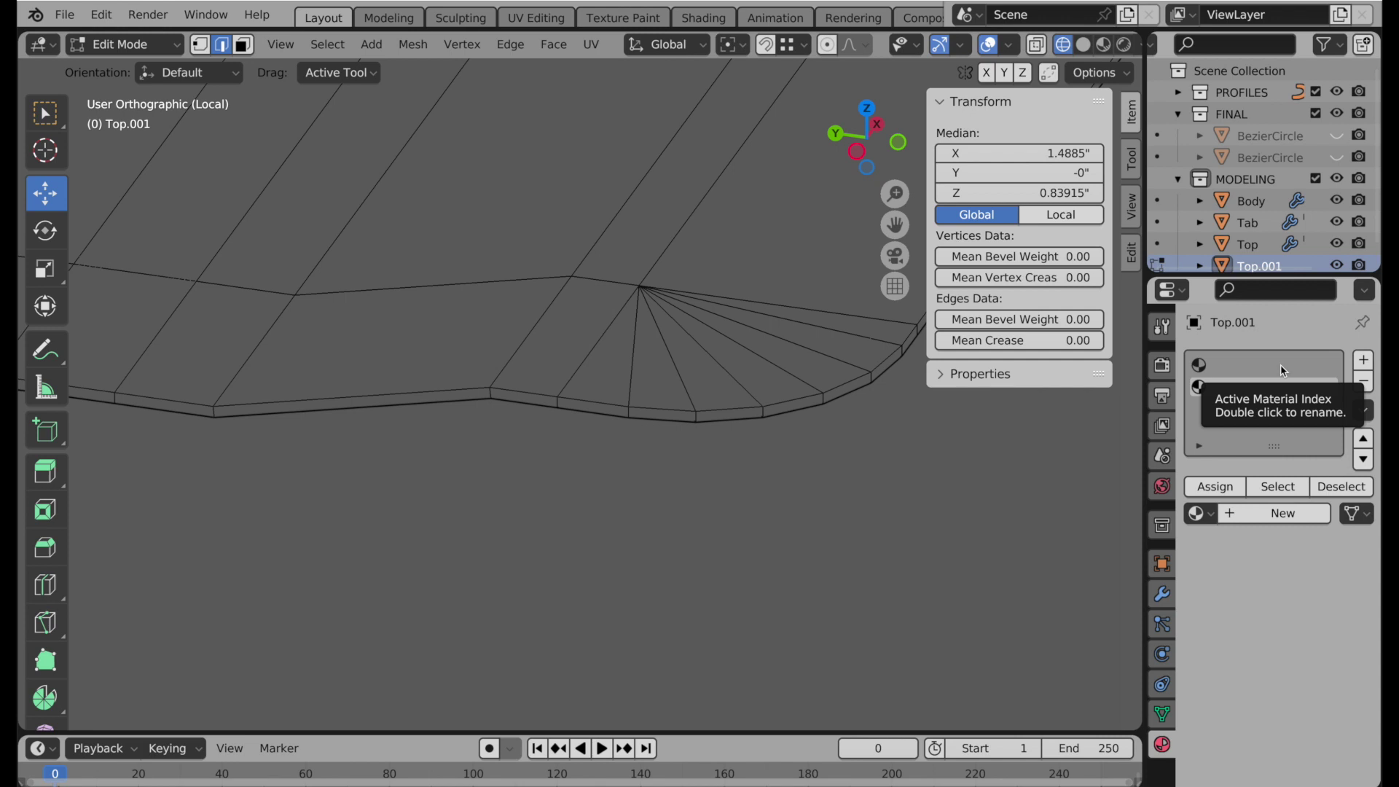
click(1219, 365)
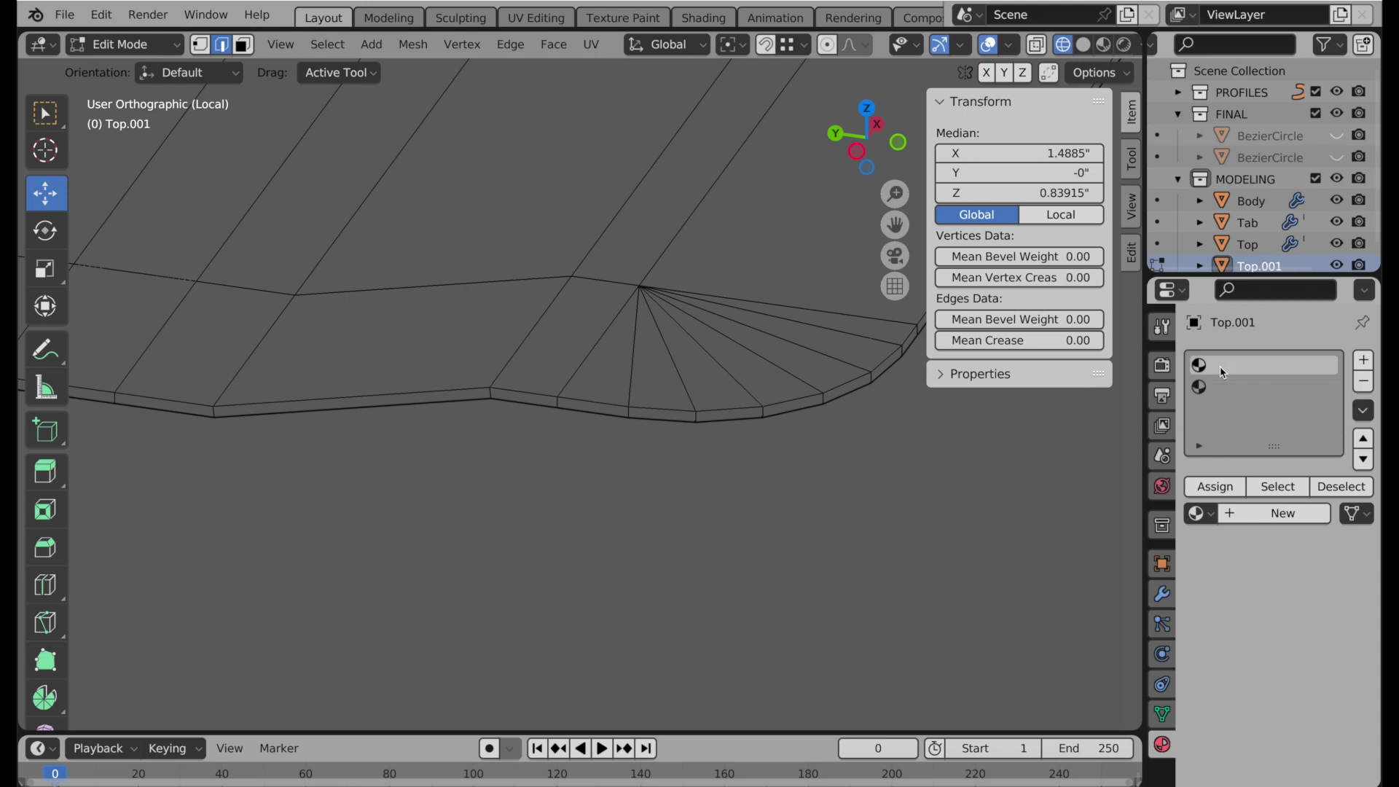
click(1281, 513)
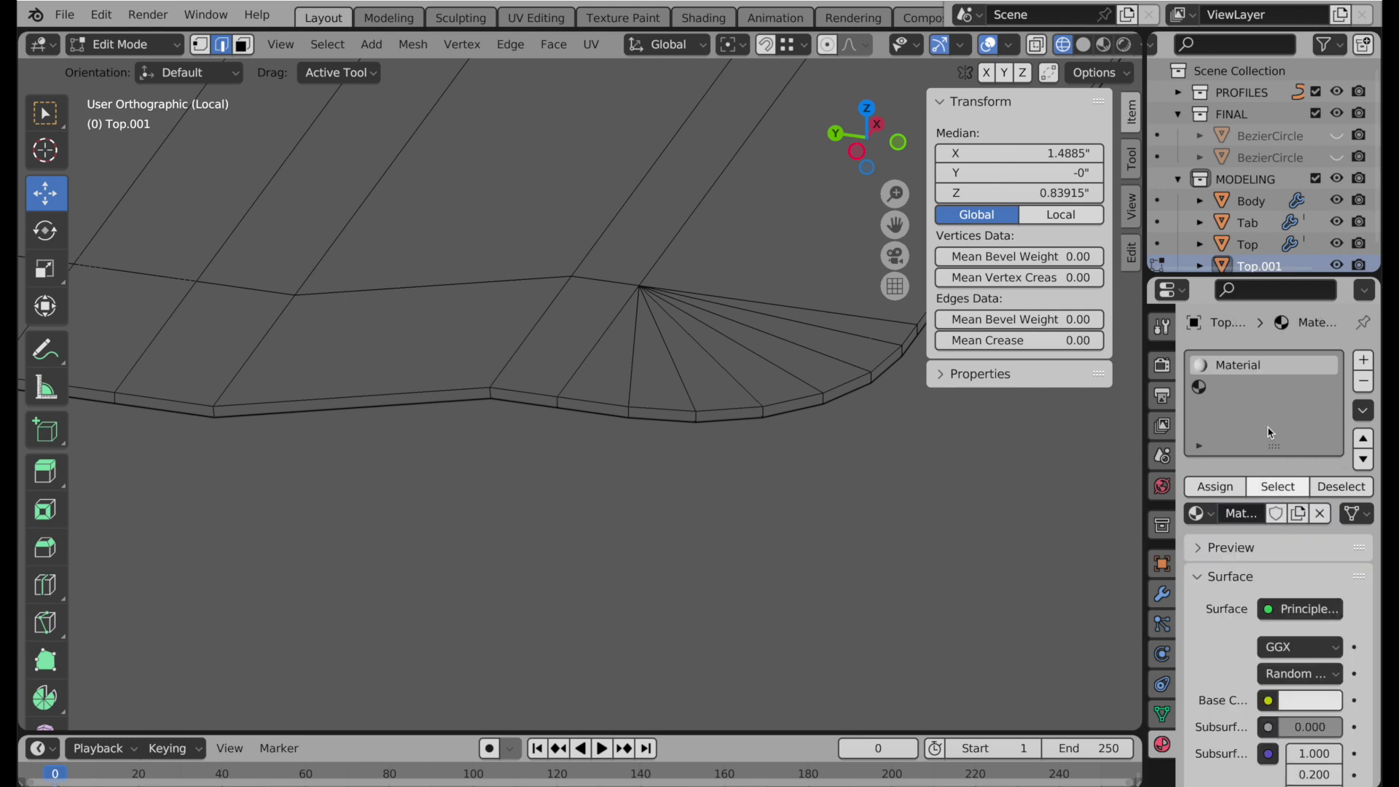
double_click(1248, 367)
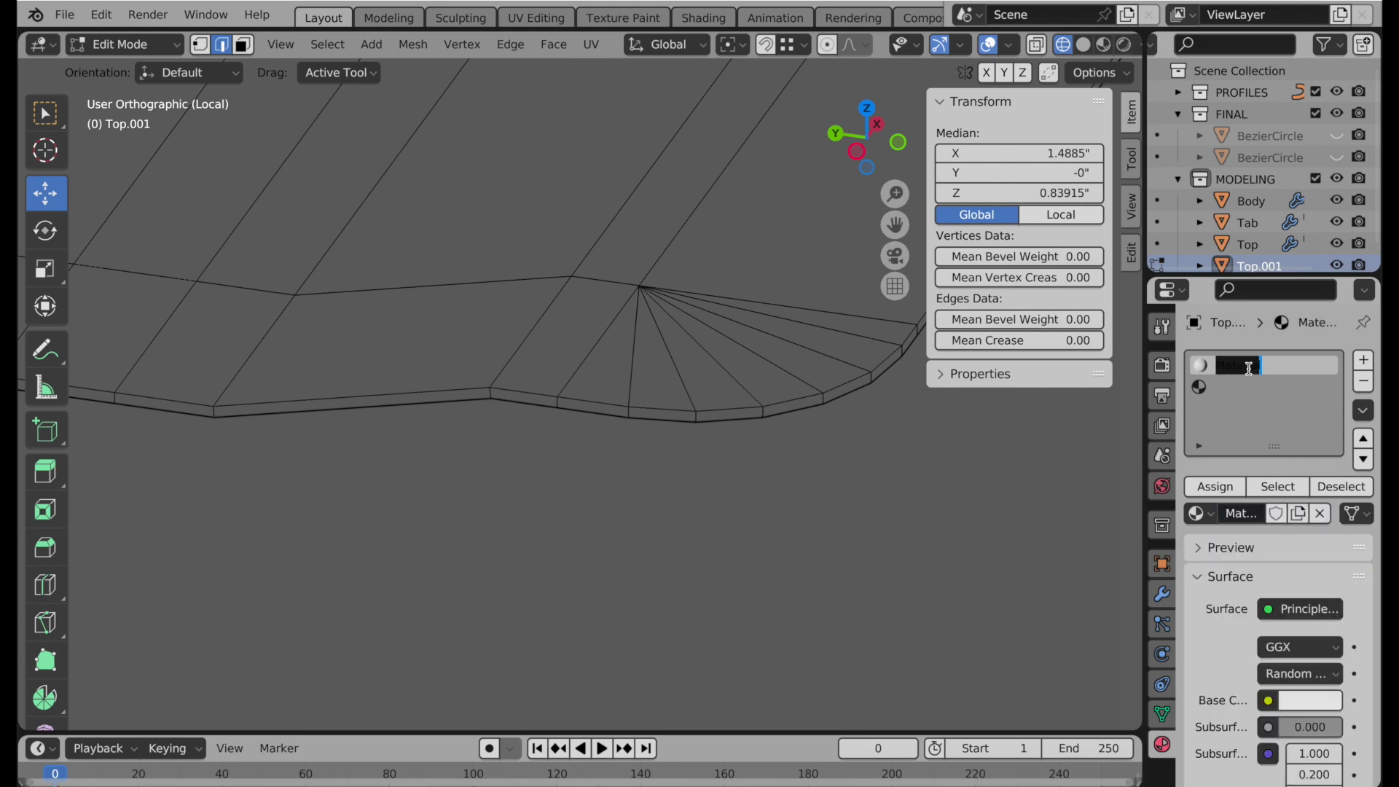
text(Label)
key(Return)
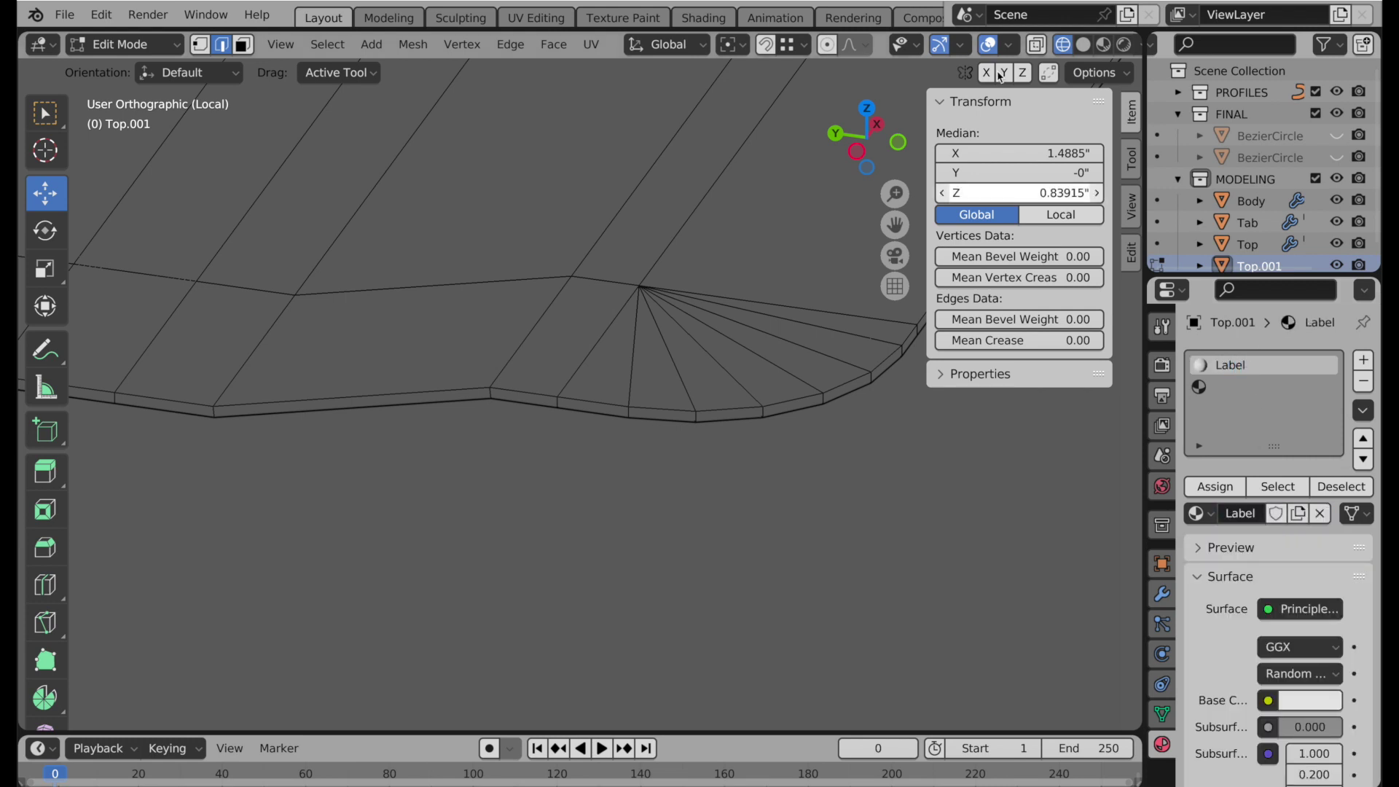
Display the viewport in Material Preview shading and set the Label material's base color to blue.
click(1103, 44)
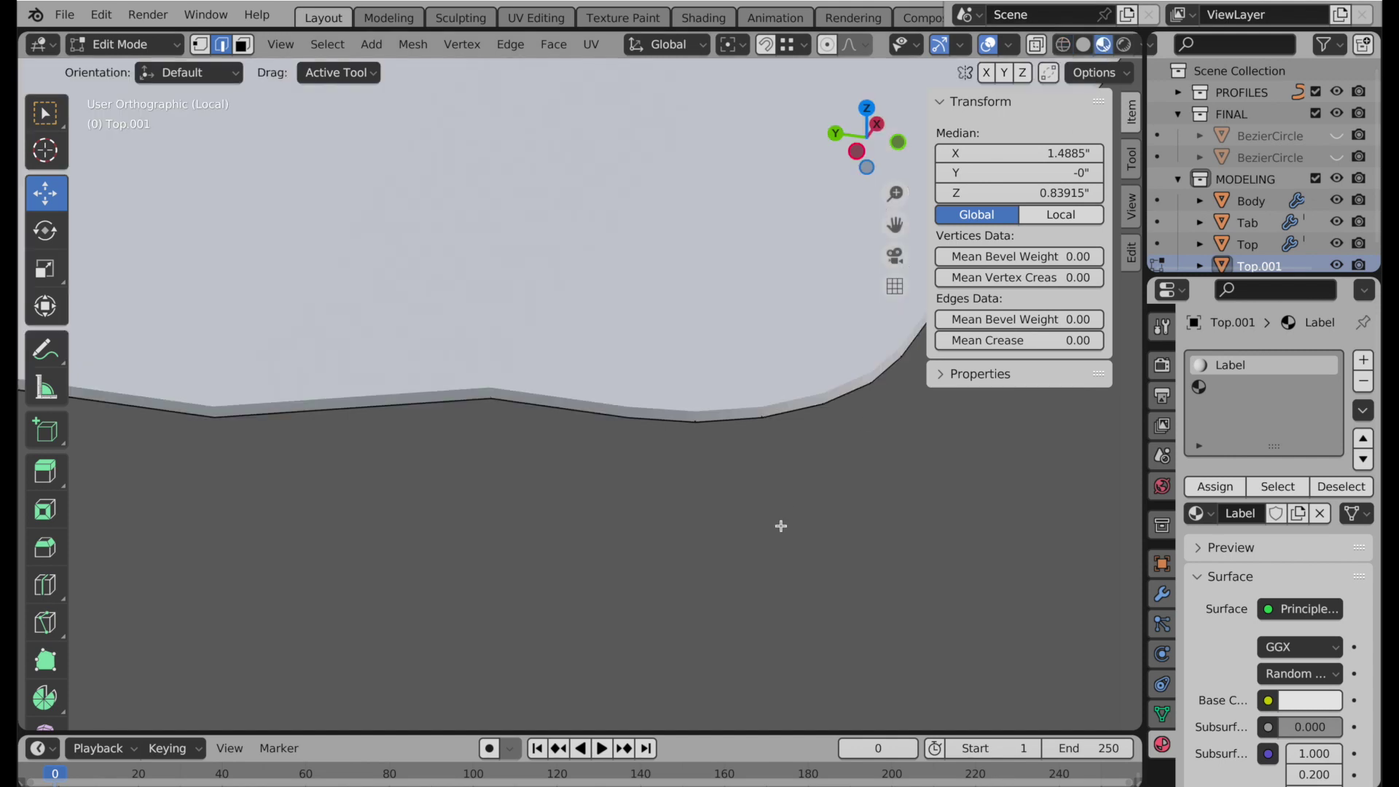
click(1320, 703)
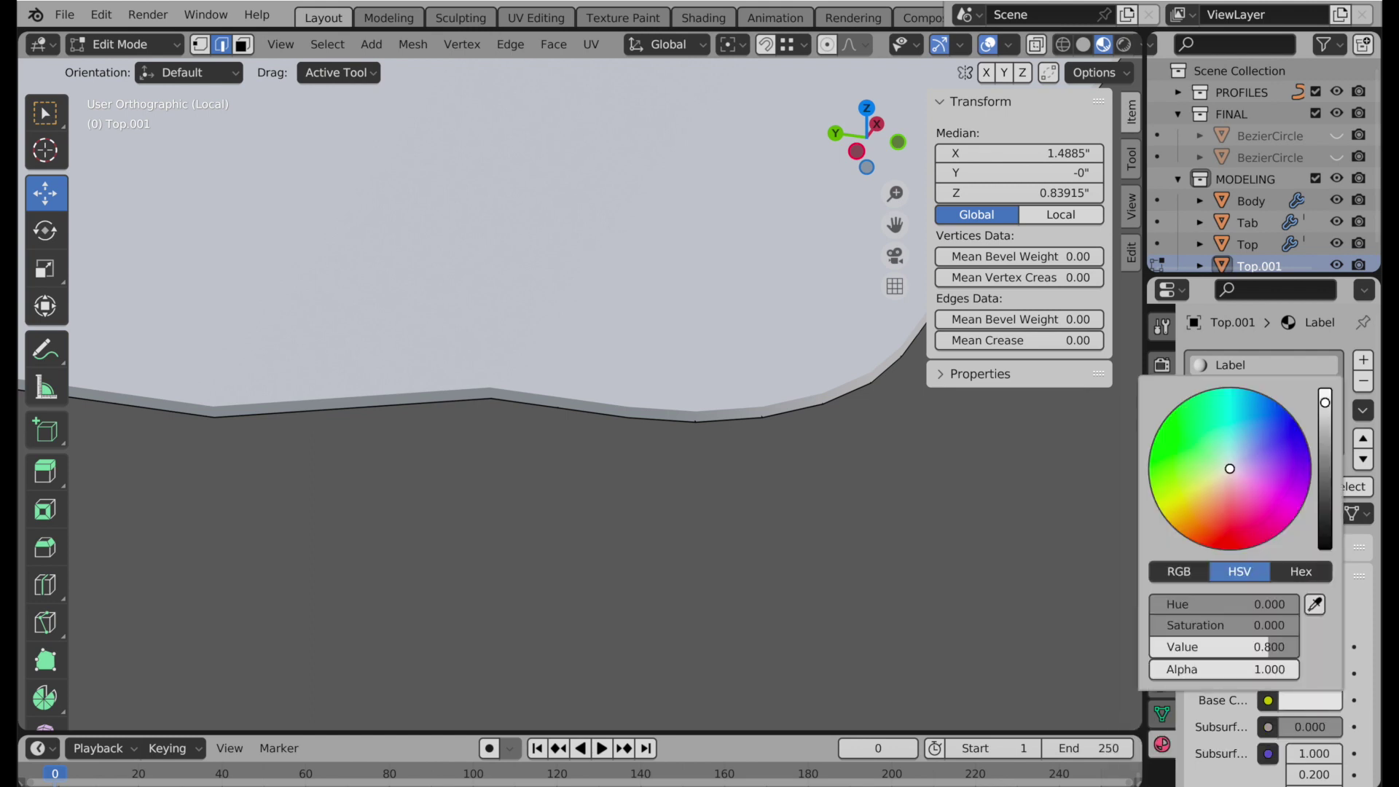
click(1276, 430)
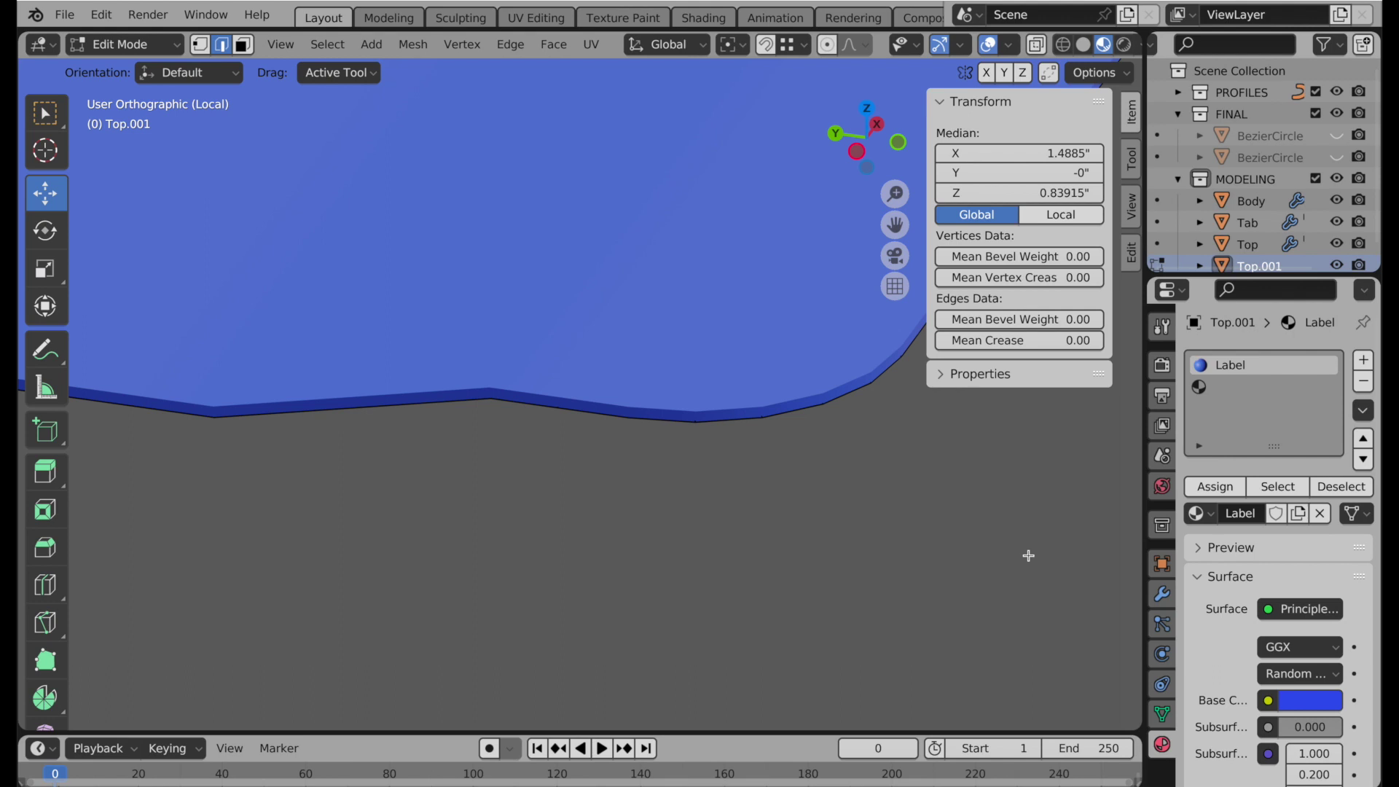
Create a new material in the second slot and name it Paper.
click(1239, 387)
click(1272, 514)
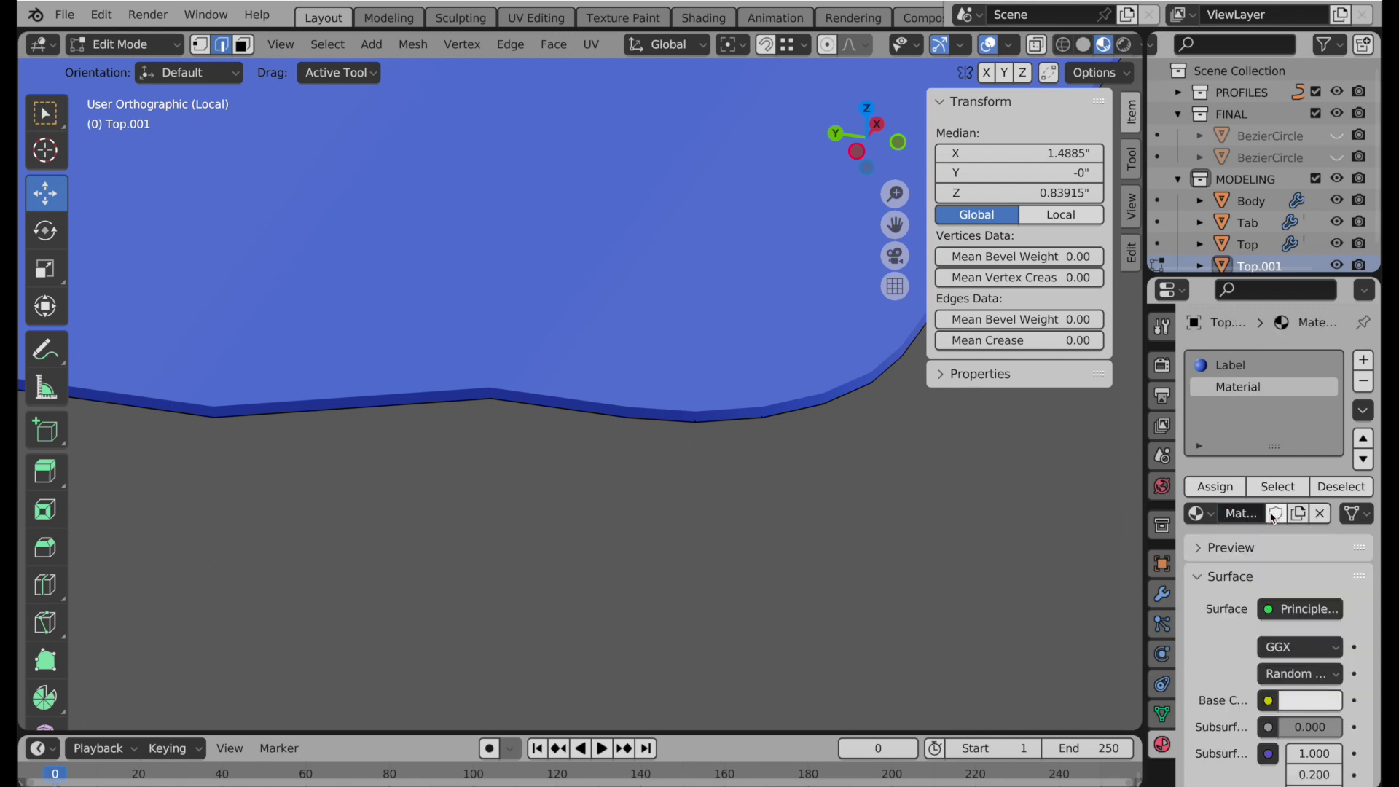
double_click(1239, 385)
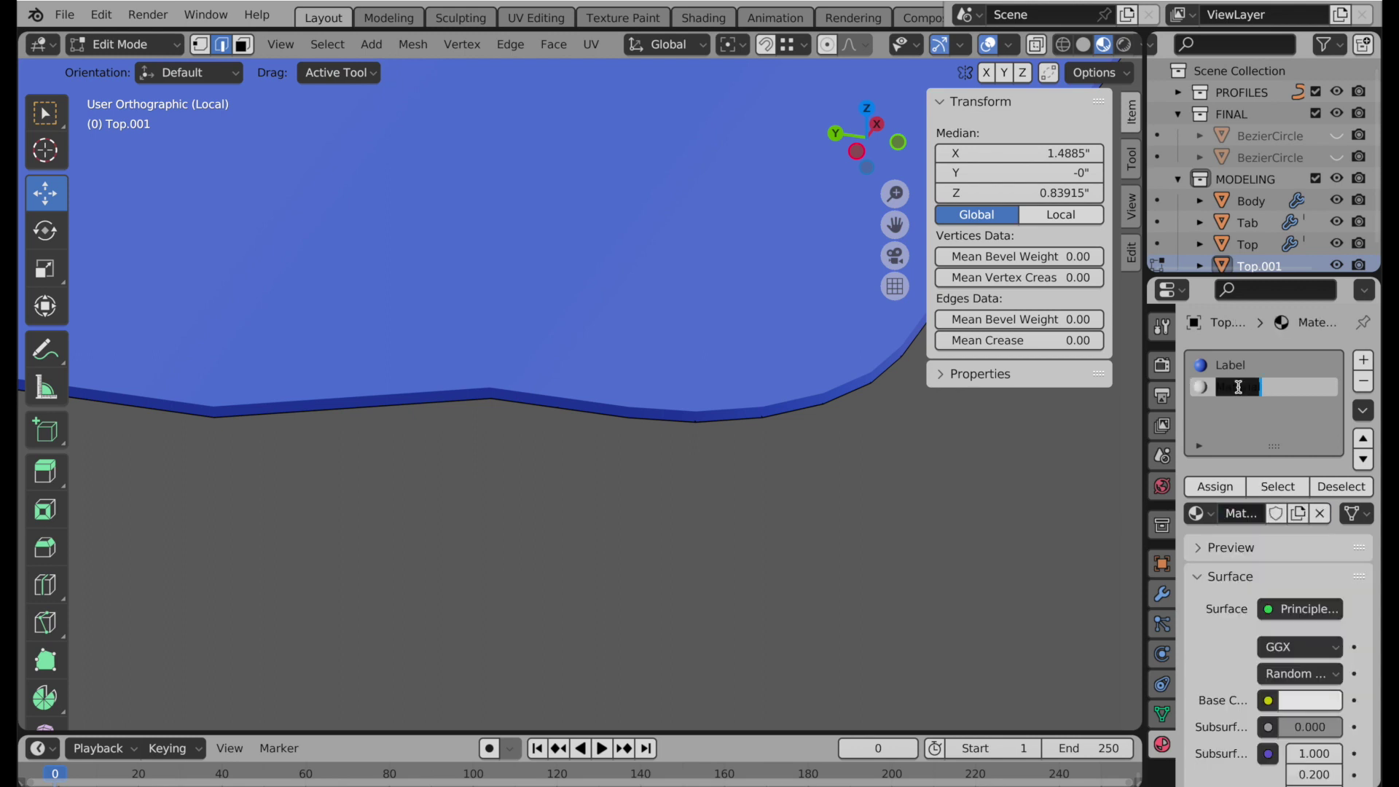
text(Paper)
key(Return)
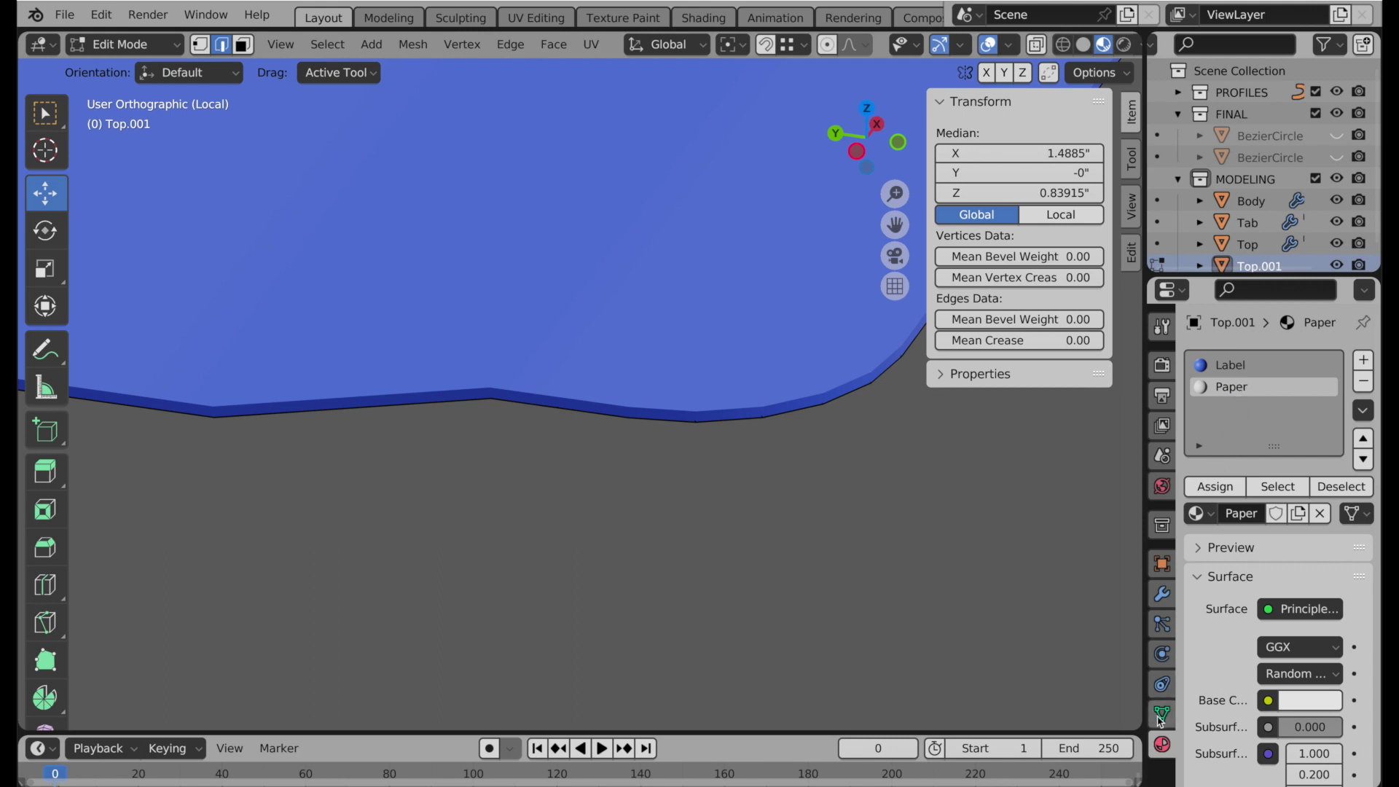
Set the Solidify modifier's material offset and rim material offset to 1, and reopen the material slots.
click(1163, 592)
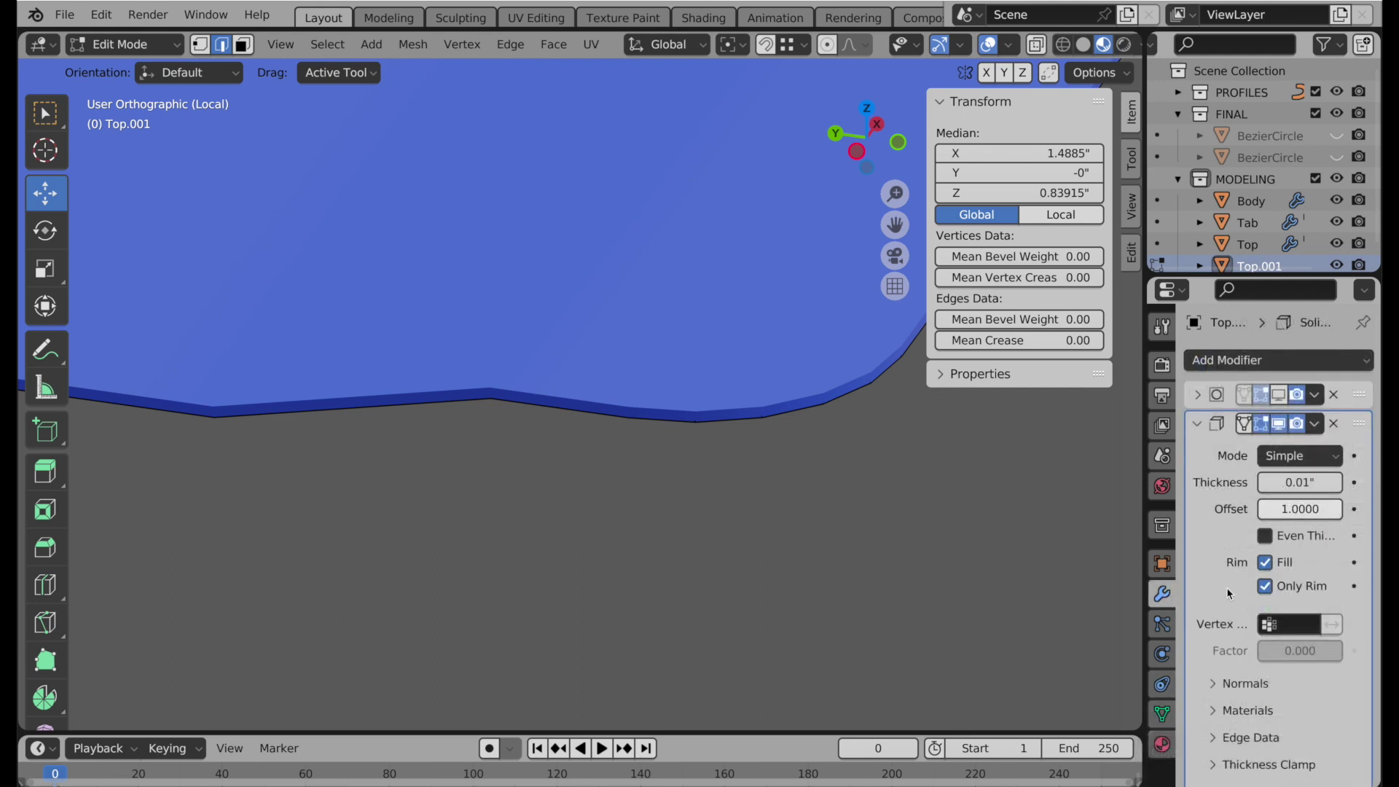
scroll(1229, 593, down, 1)
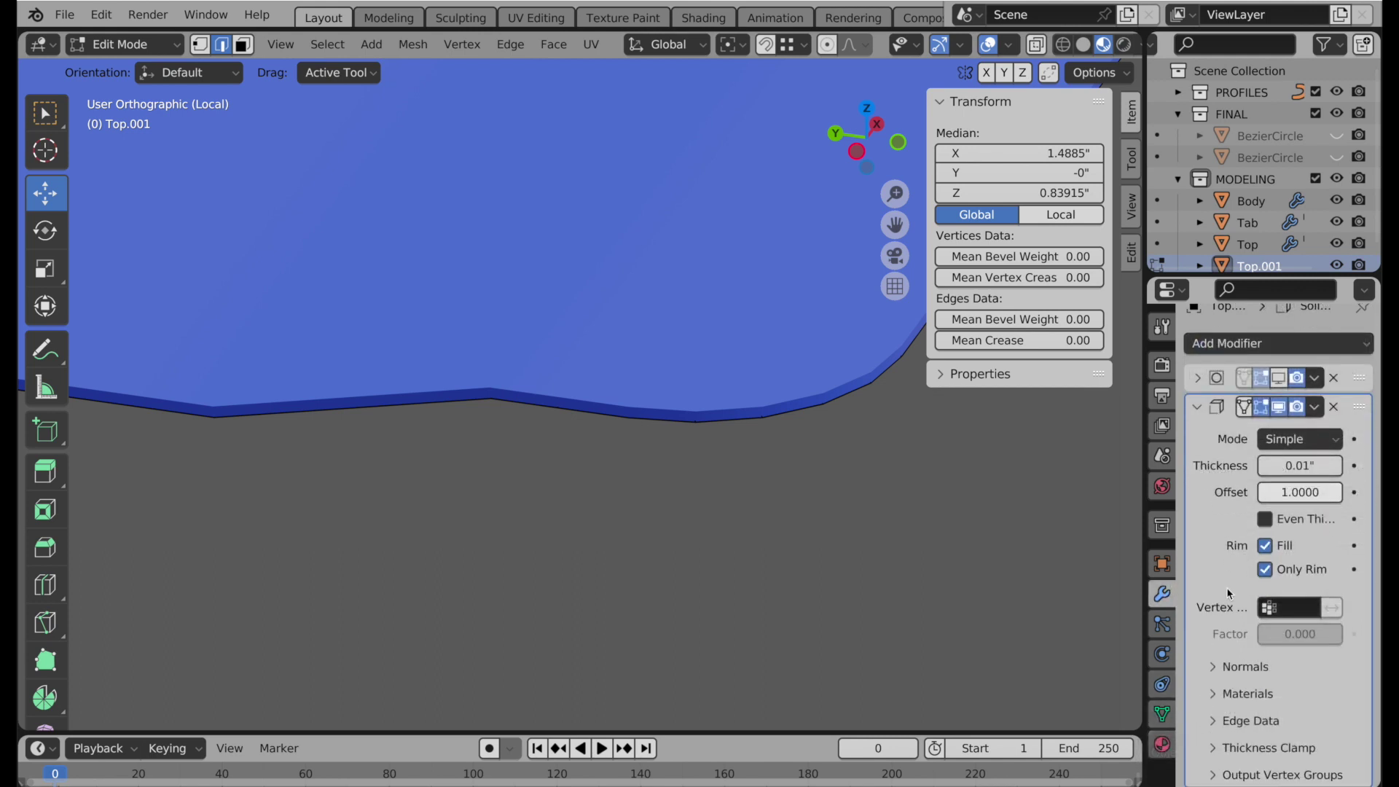
click(1213, 695)
scroll(1213, 701, down, 3)
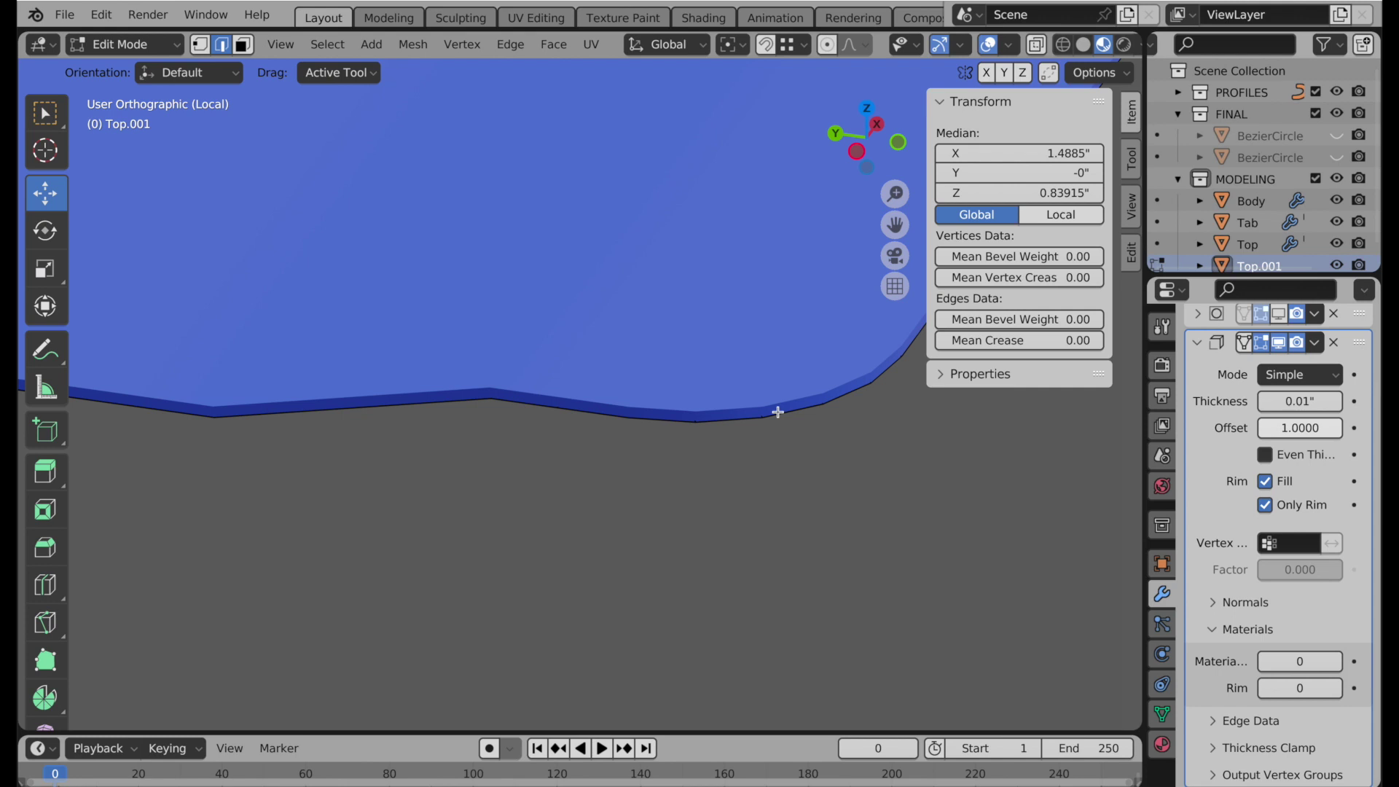
drag(1300, 661, 1300, 688)
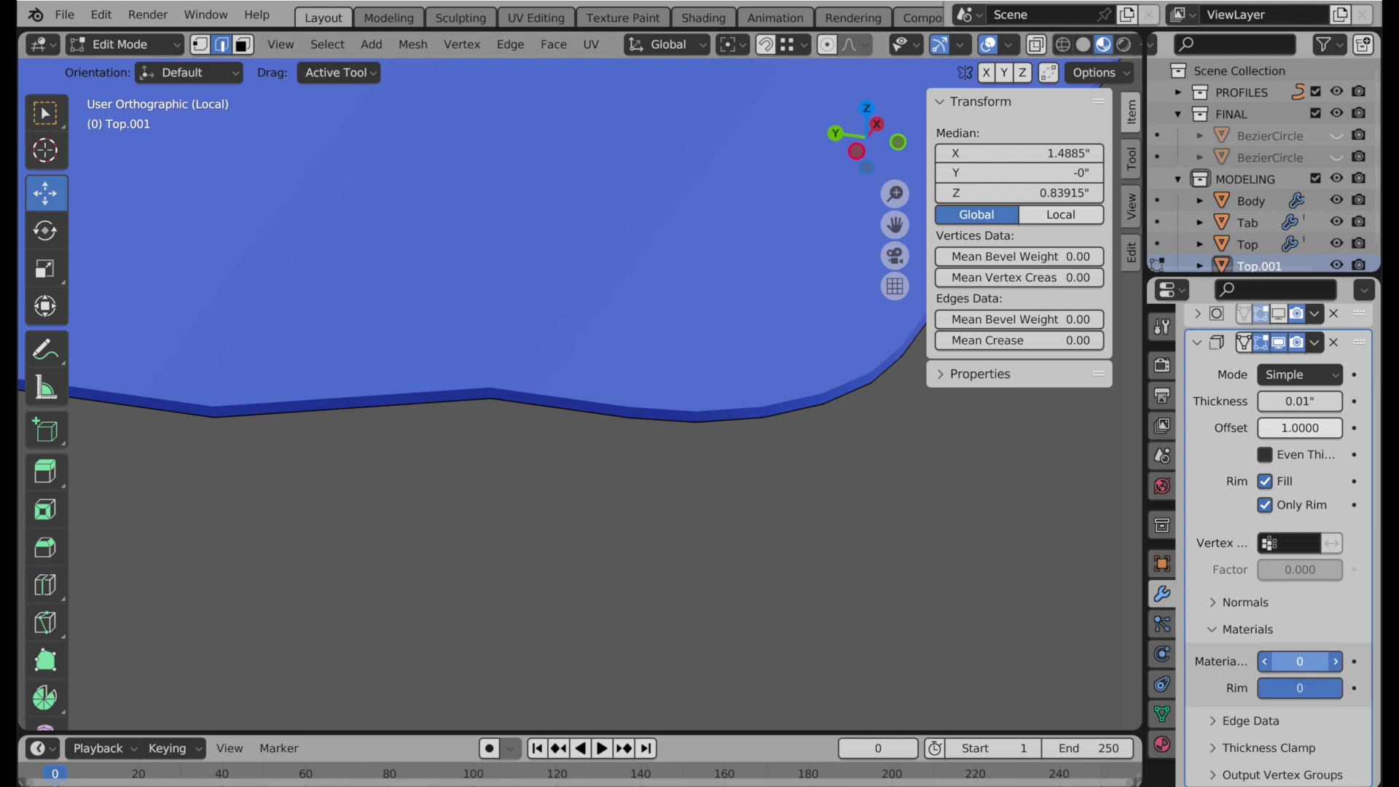
click(1304, 661)
text(1)
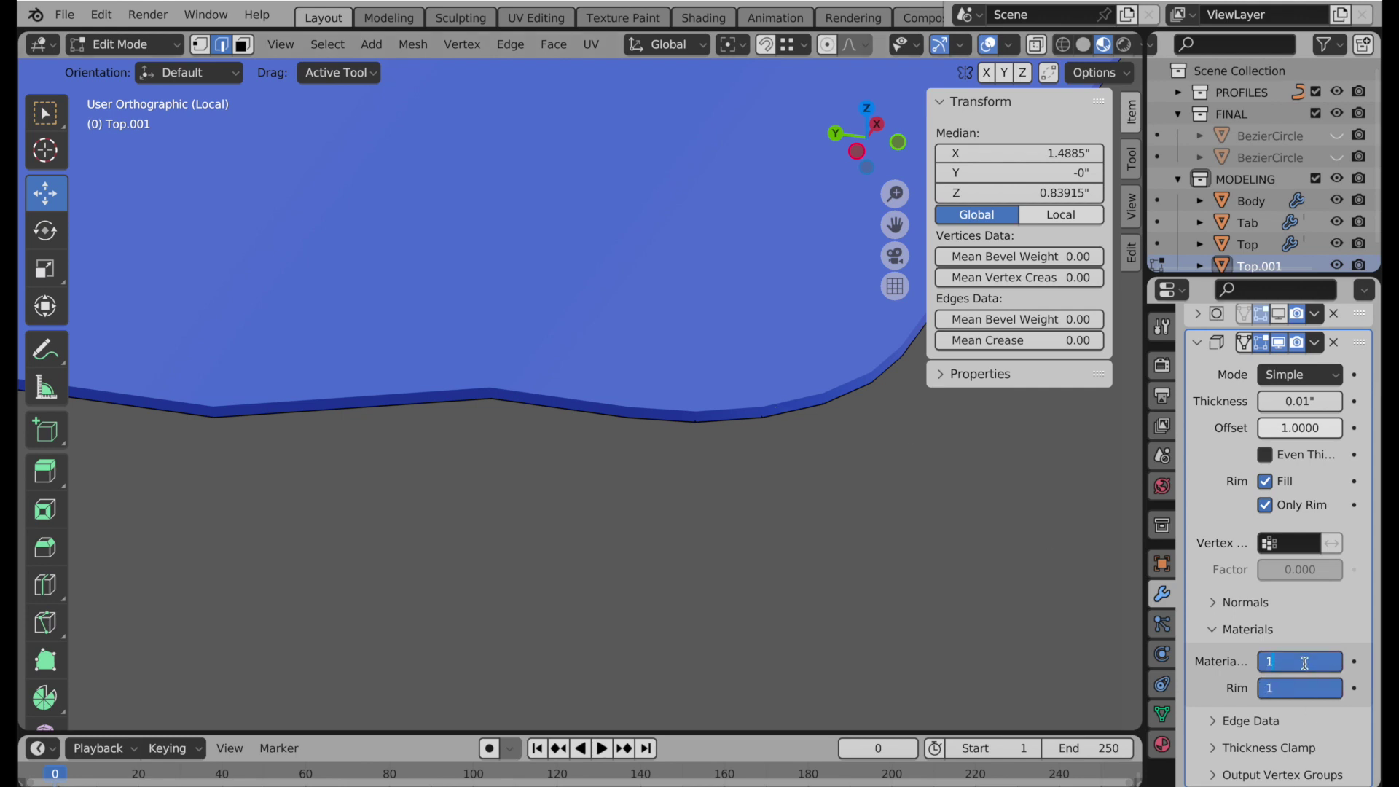
key(Return)
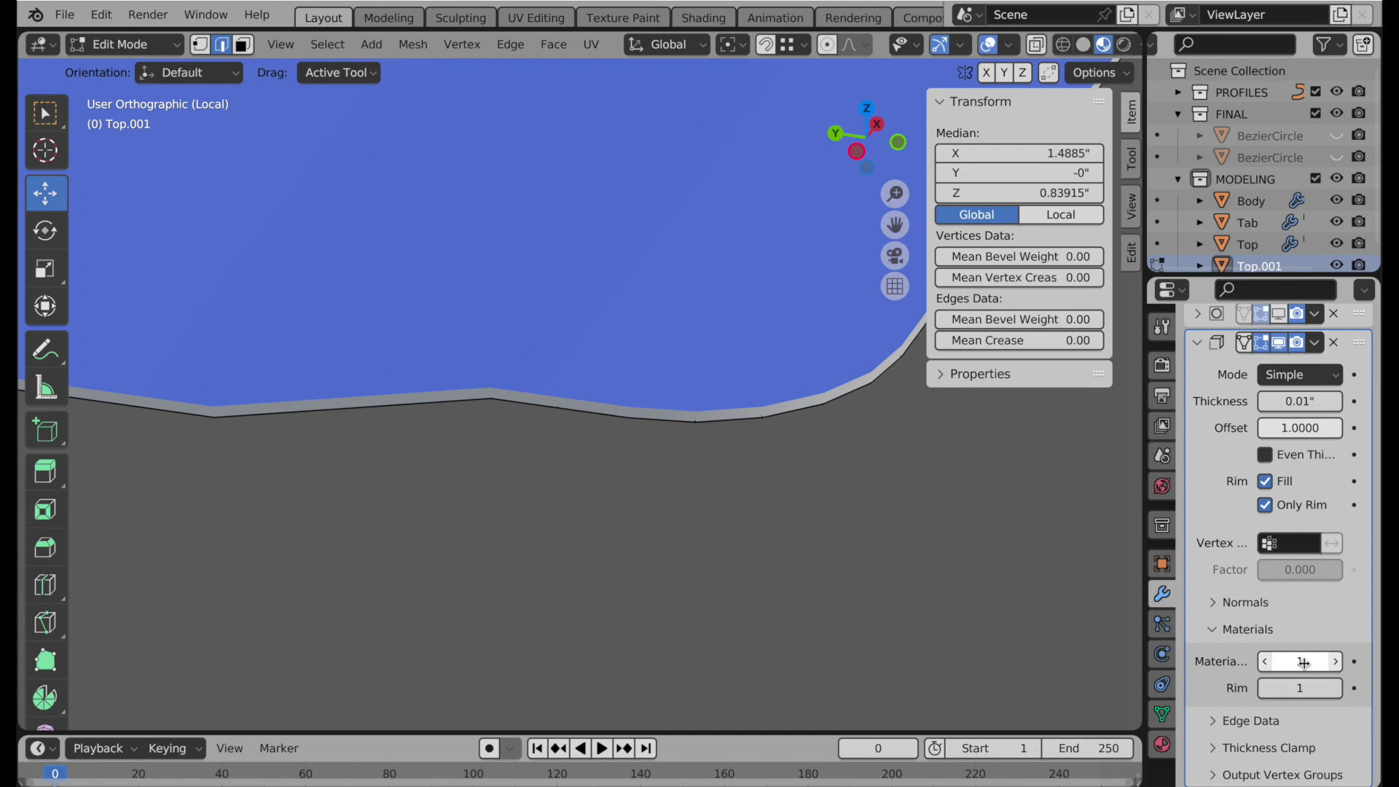
click(1162, 743)
scroll(1275, 379, up, 3)
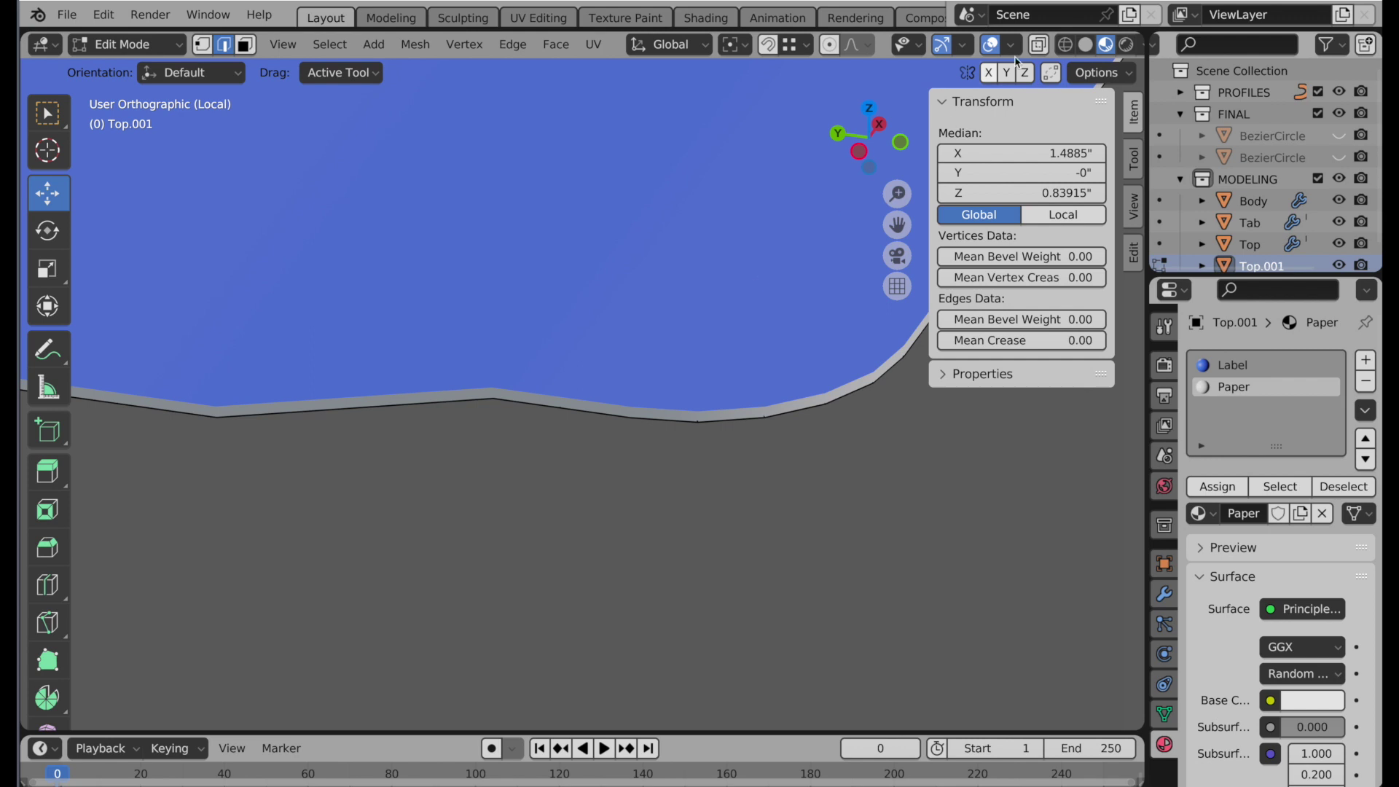
Switch the viewport to wireframe shading and show the whole panel mesh in top orthographic view.
click(1064, 44)
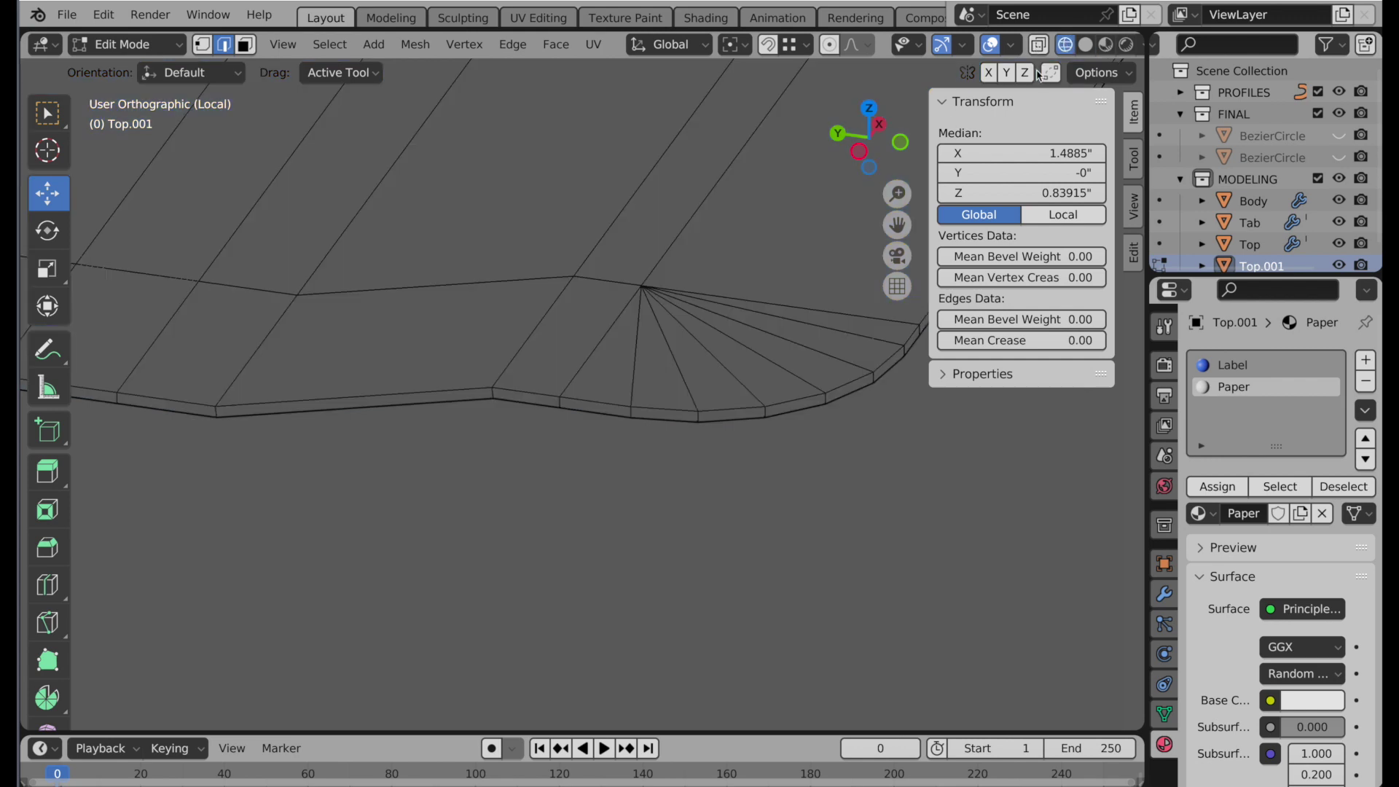
click(871, 111)
scroll(624, 322, down, 4)
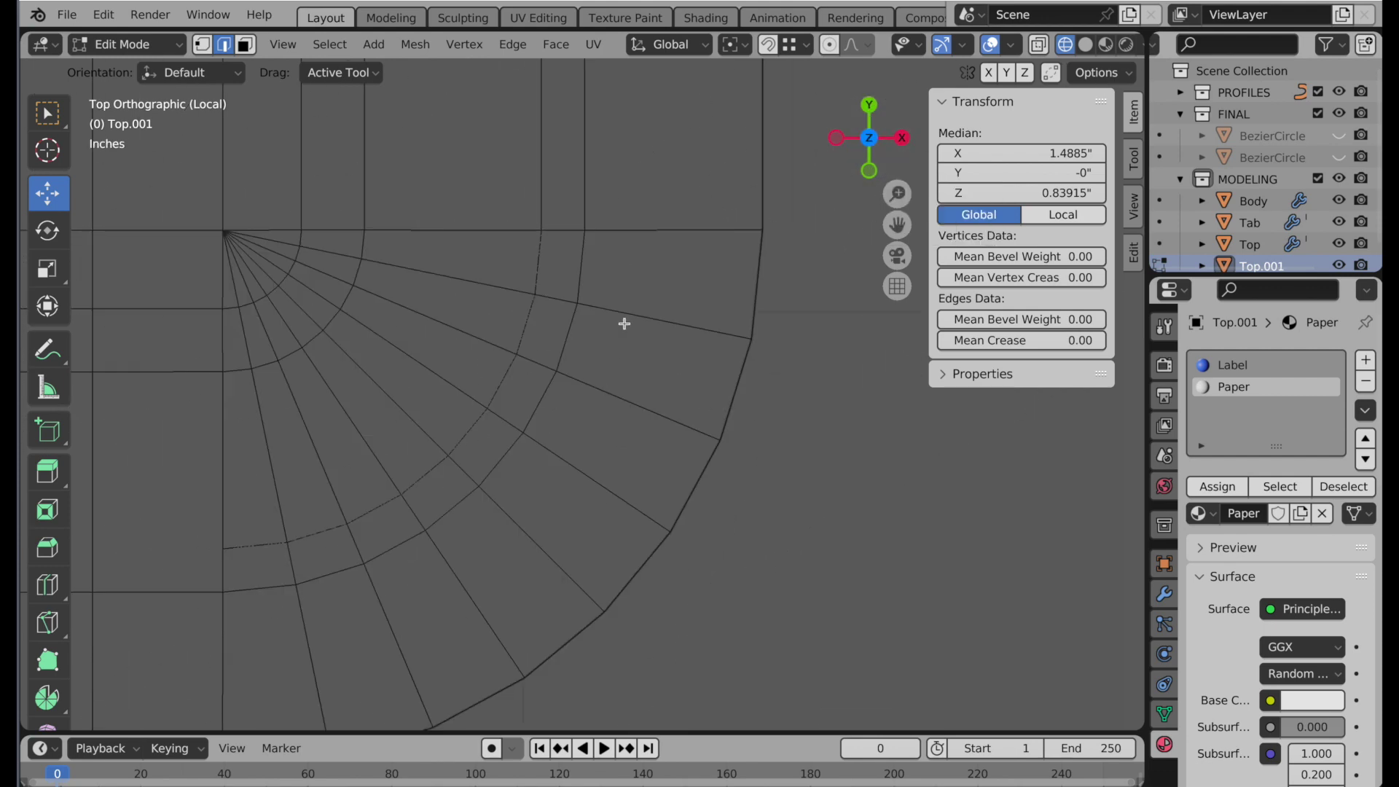
scroll(556, 417, down, 3)
shift+middle_drag(556, 417, 694, 614)
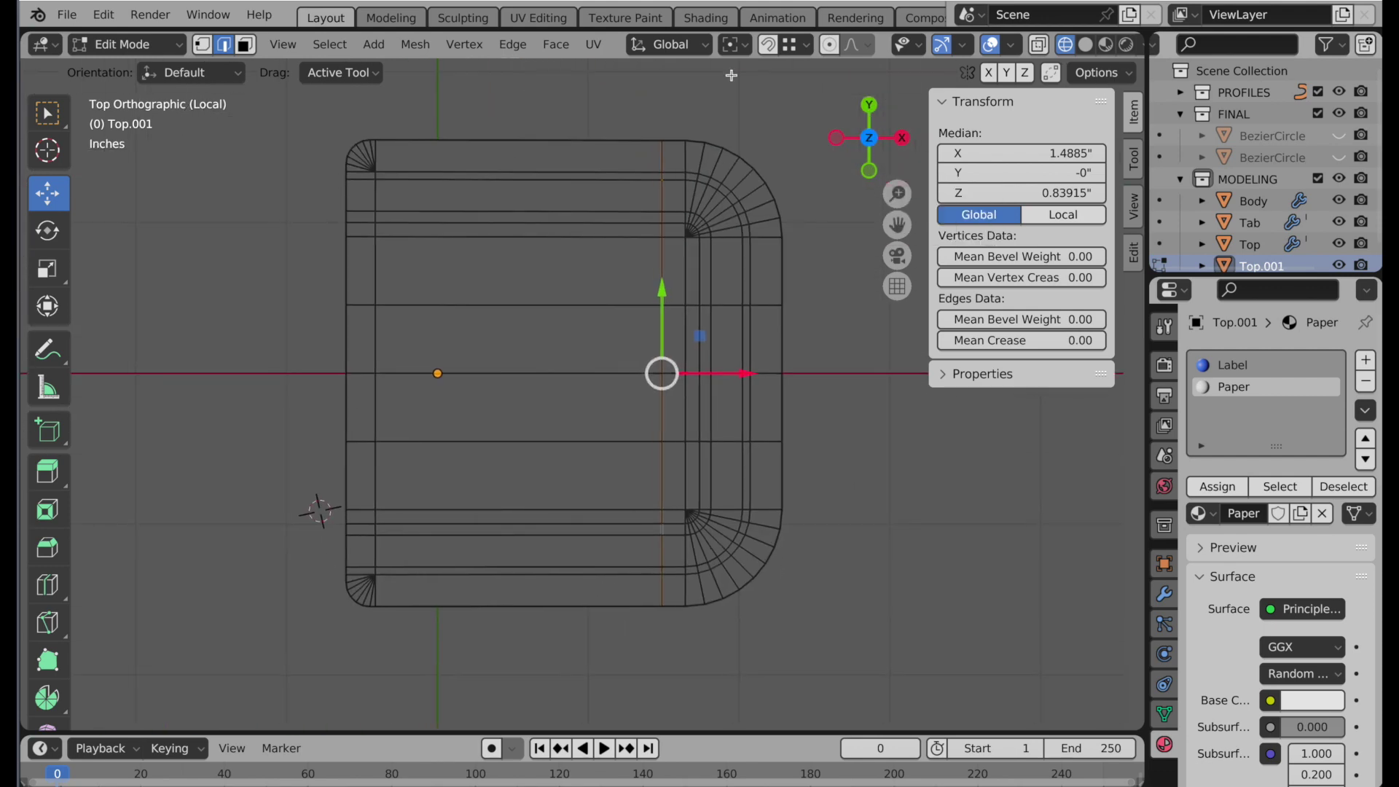
Switch to the UV Editing workspace and select all of the panel mesh's faces in face select mode.
click(513, 22)
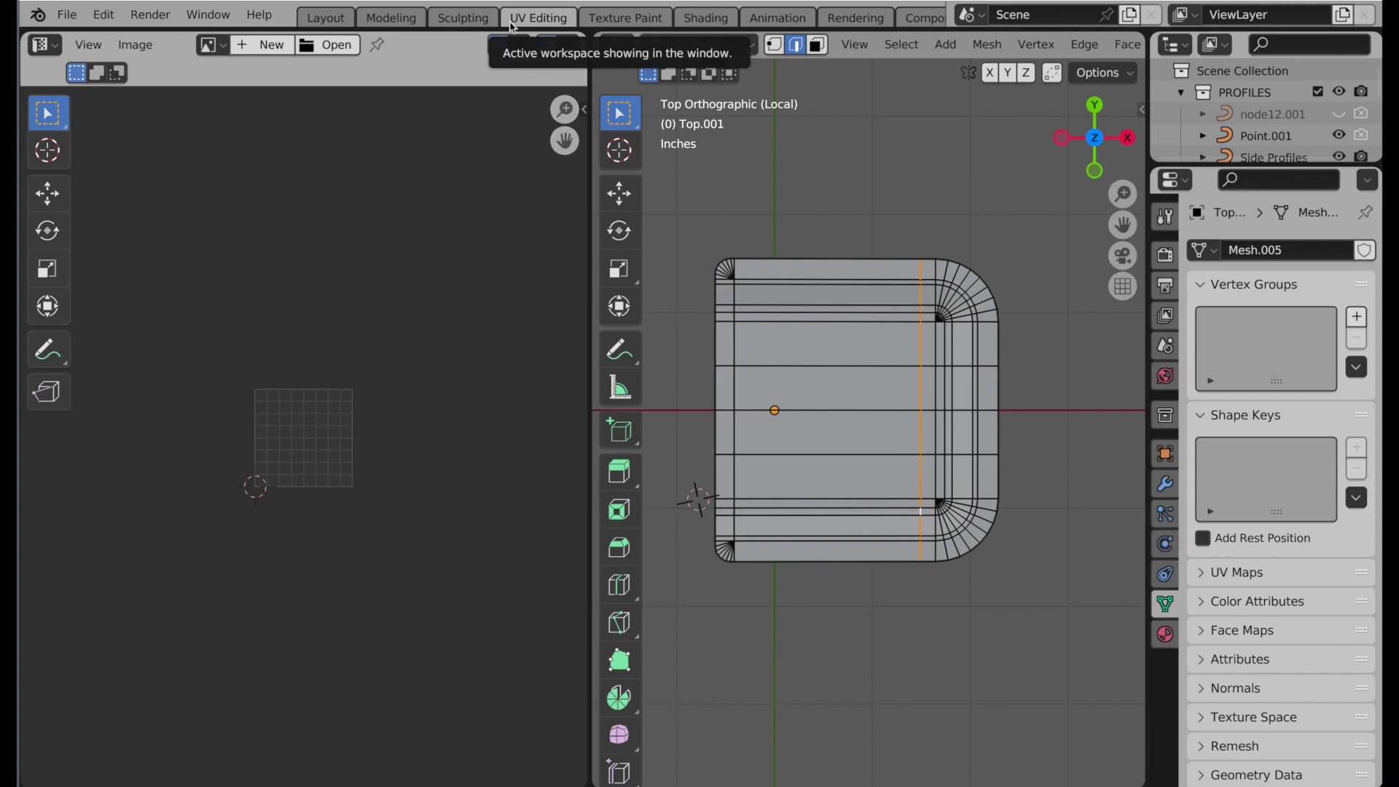
click(816, 44)
key(a)
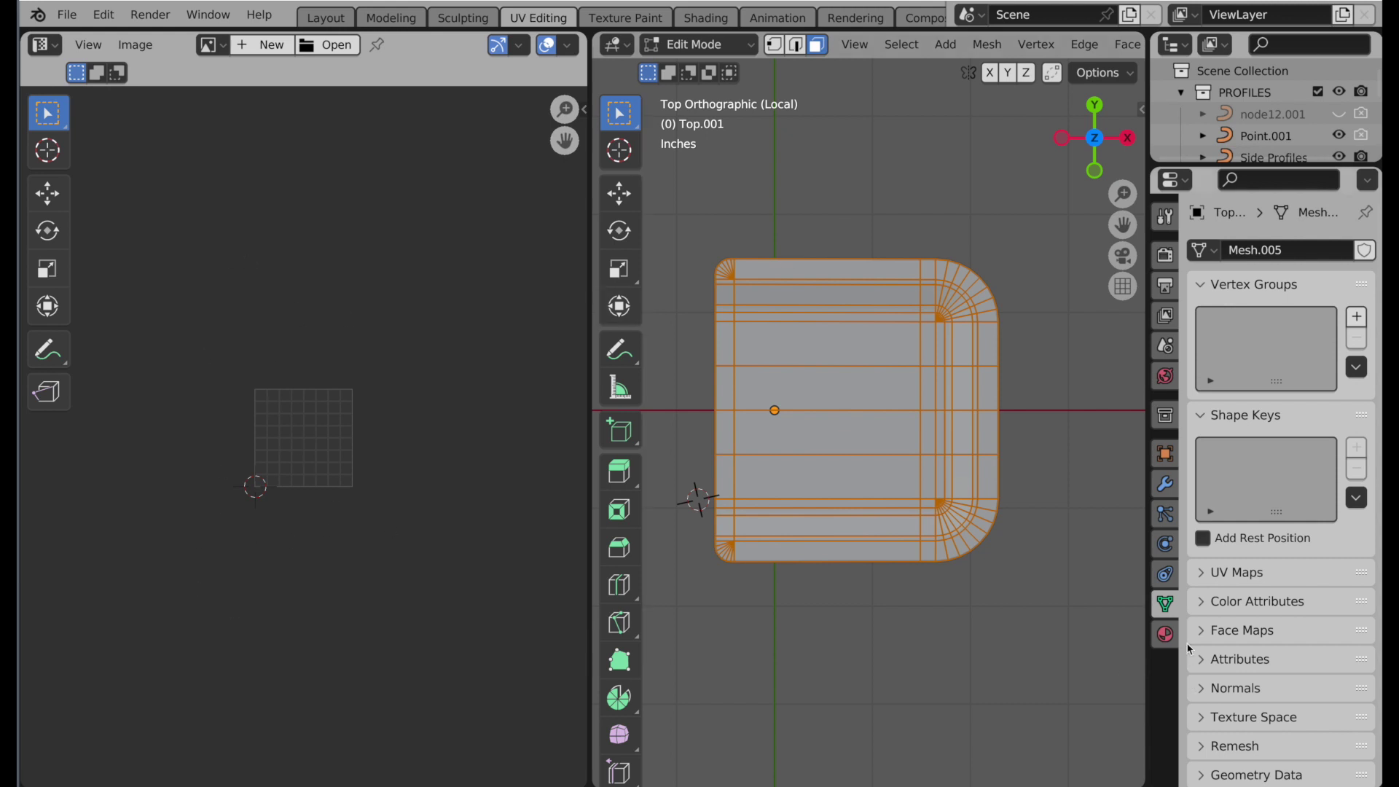
Create a UV map for the selected panel faces by projecting them from the top view, and frame the resulting UVs.
click(1203, 573)
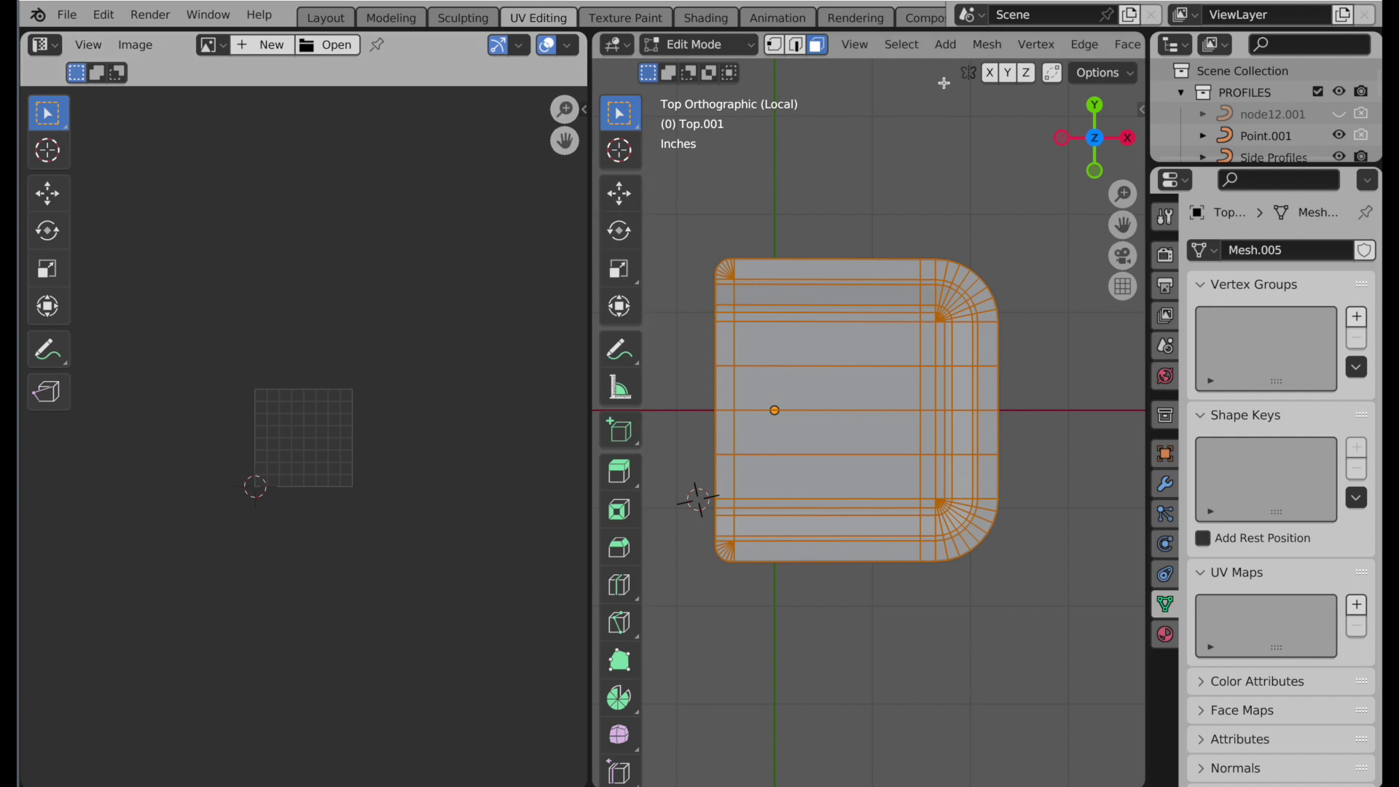
scroll(1046, 45, down, 5)
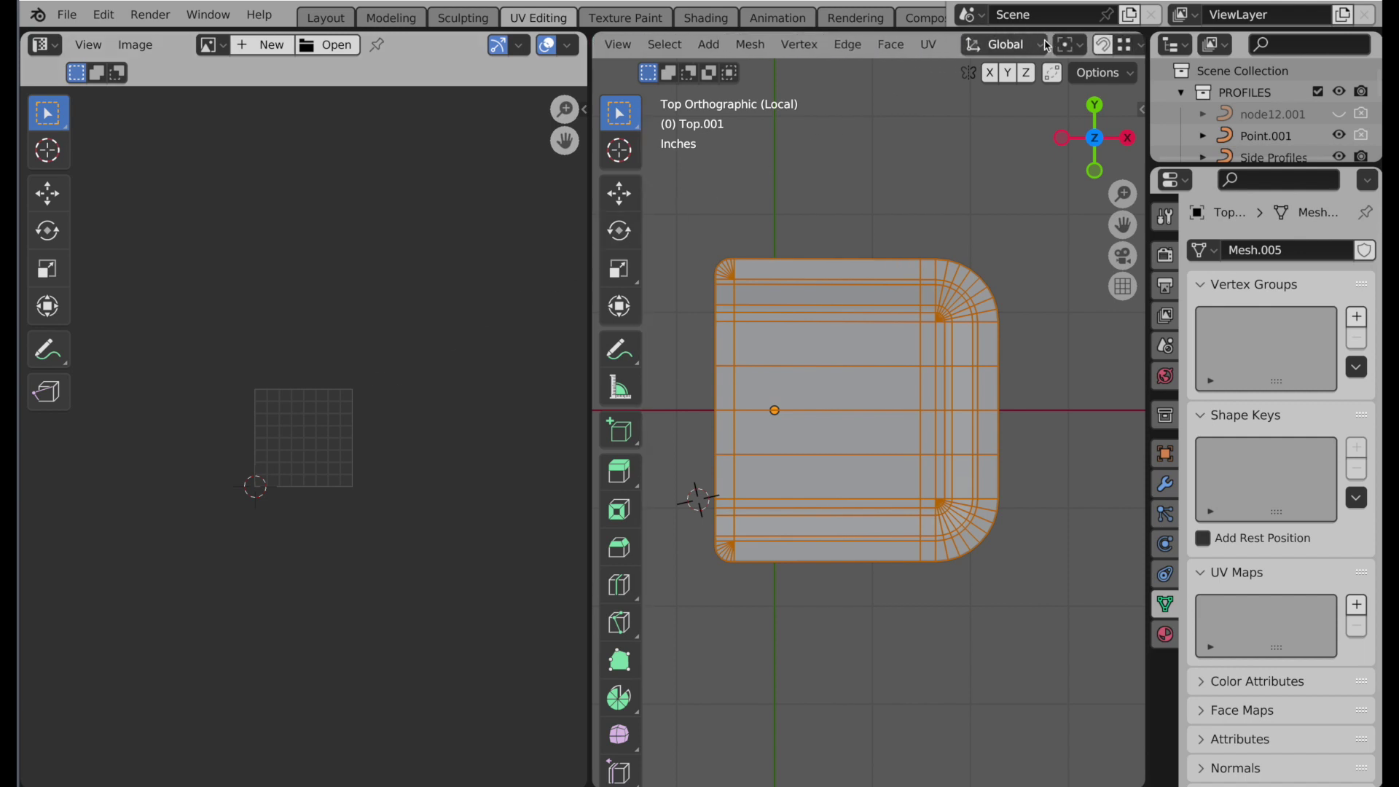
scroll(1046, 45, down, 3)
click(843, 45)
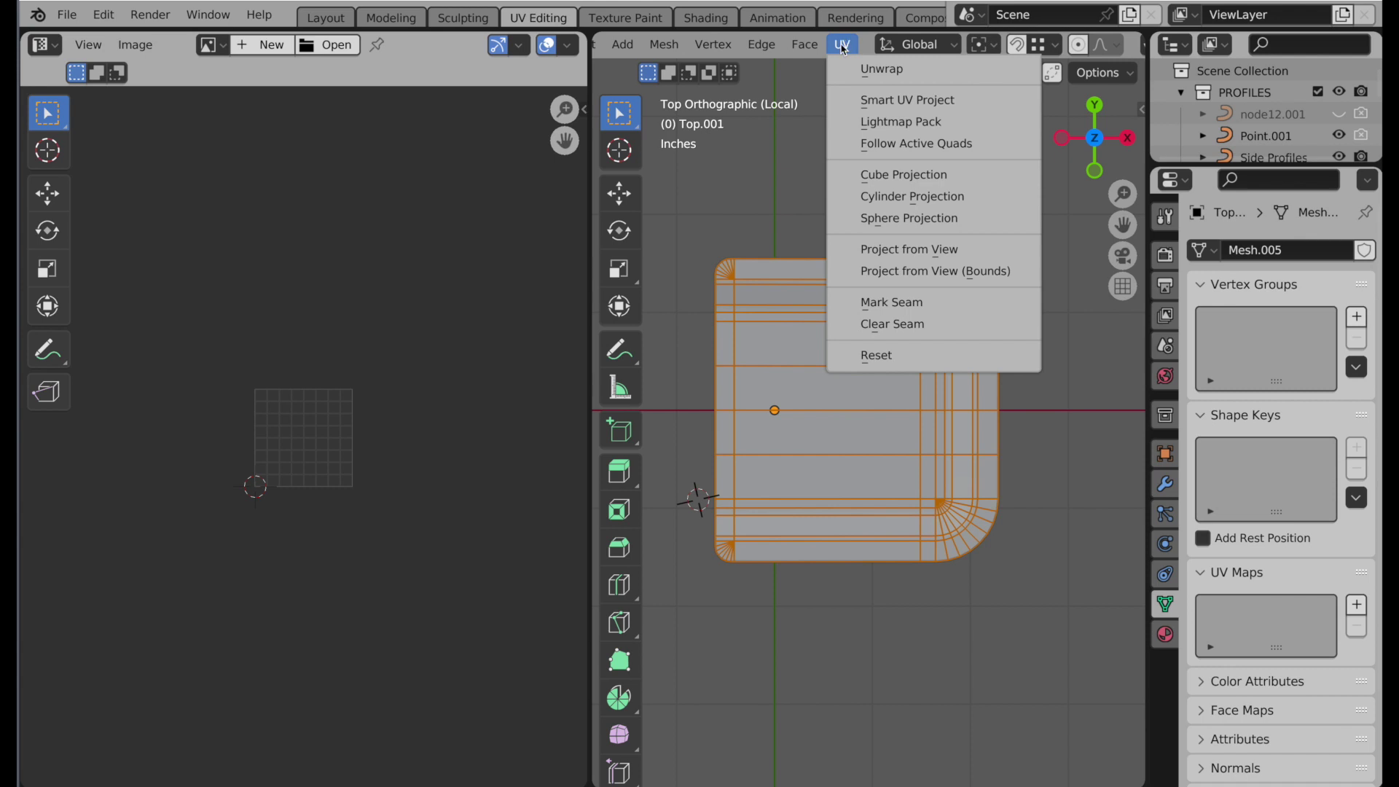
click(861, 249)
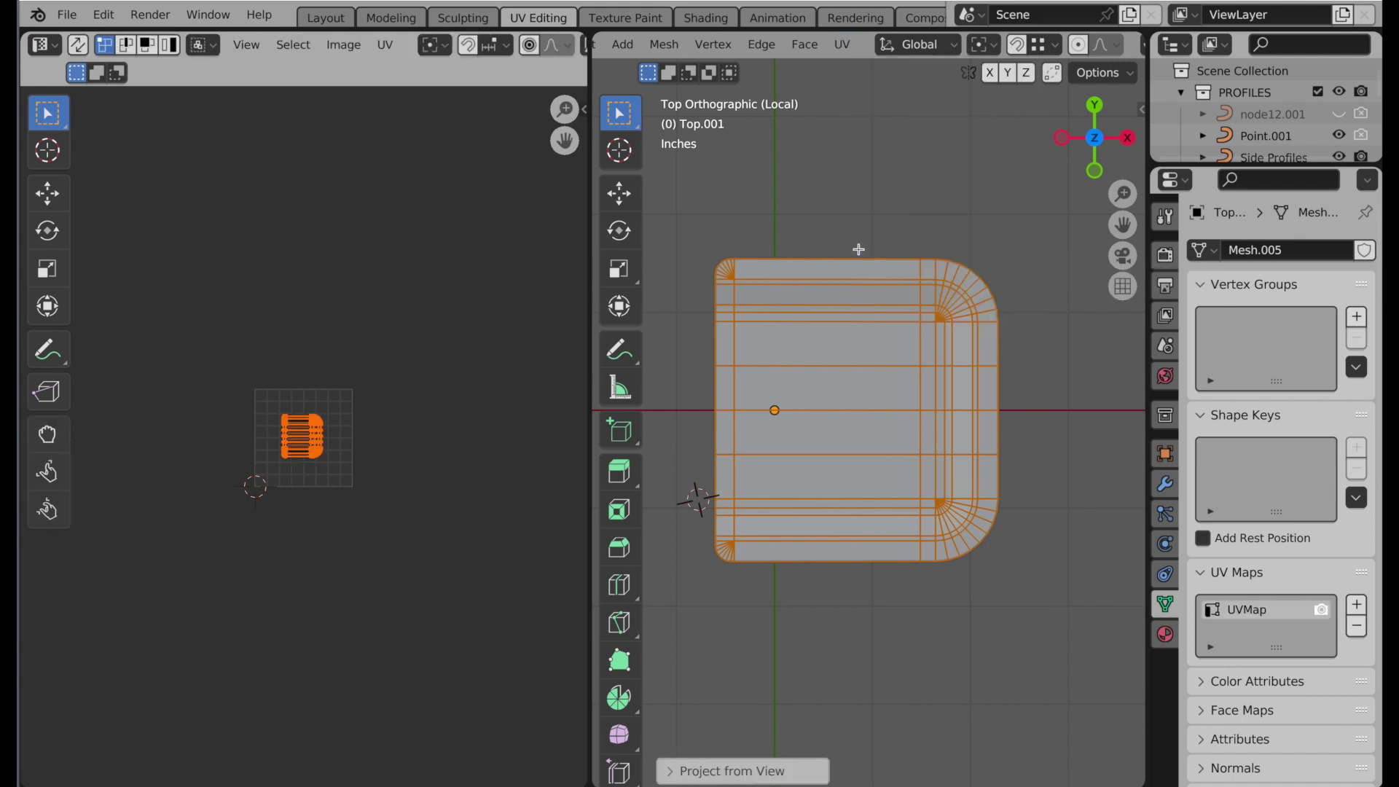
click(246, 45)
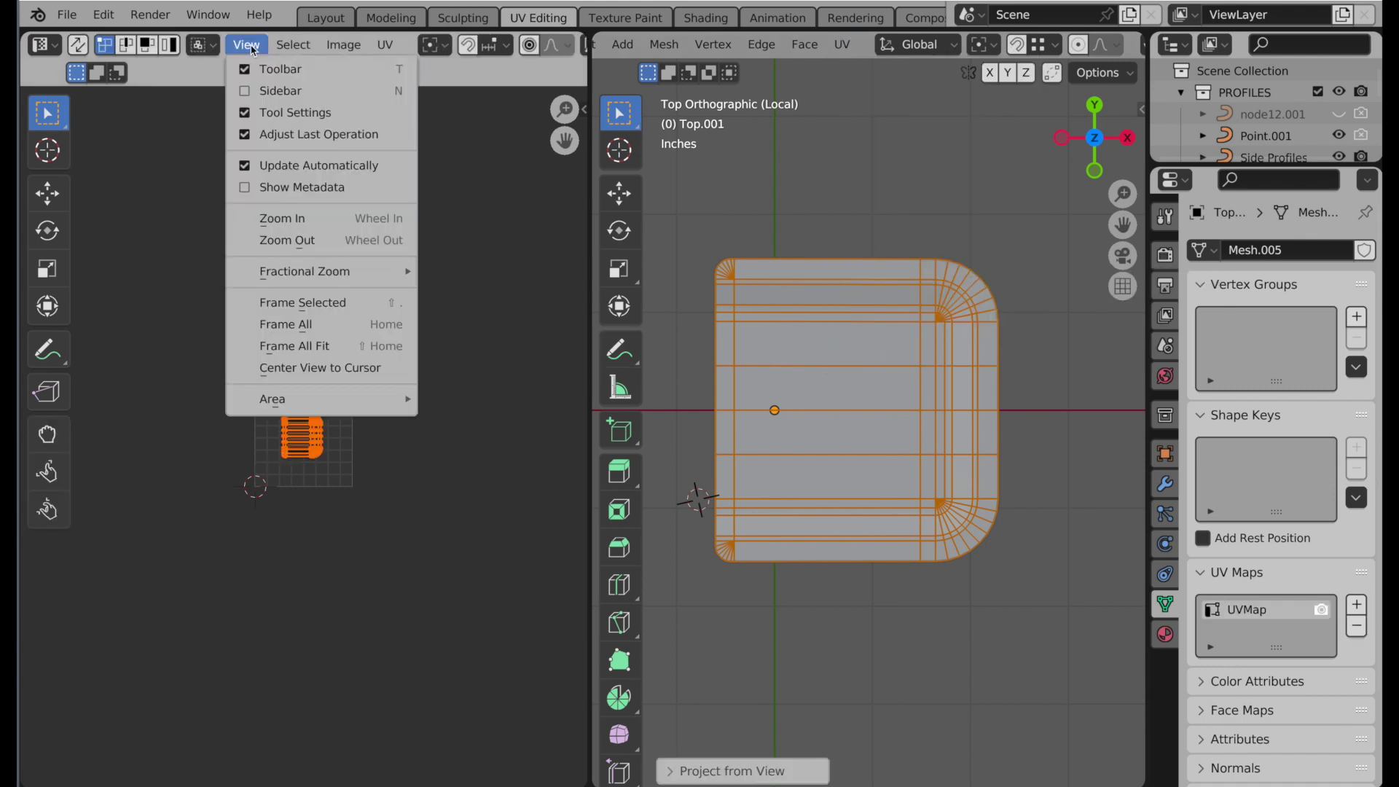
click(282, 313)
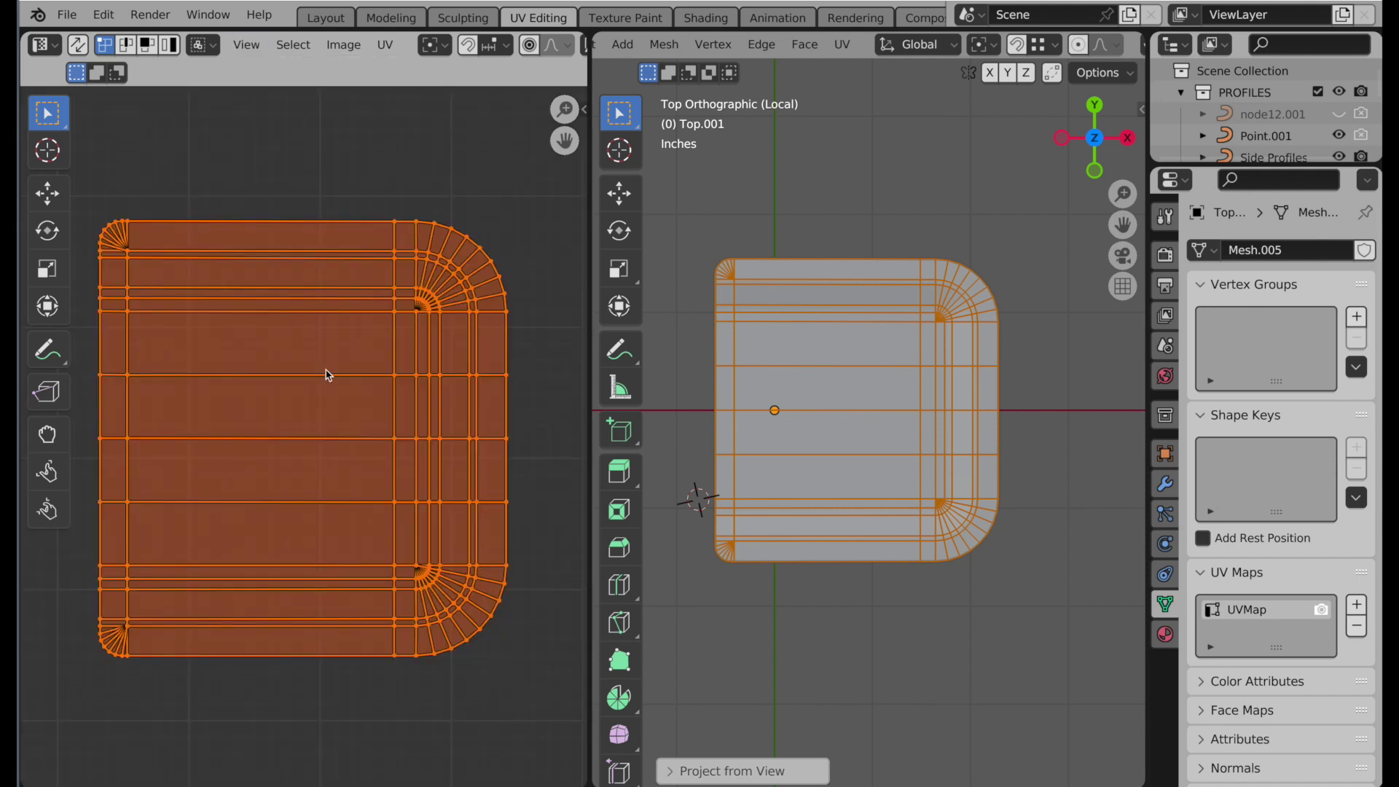
Rotate the UV layout 90 degrees counter-clockwise so the panel's large rounded corners face up.
scroll(300, 415, down, 4)
middle_drag(299, 512, 330, 574)
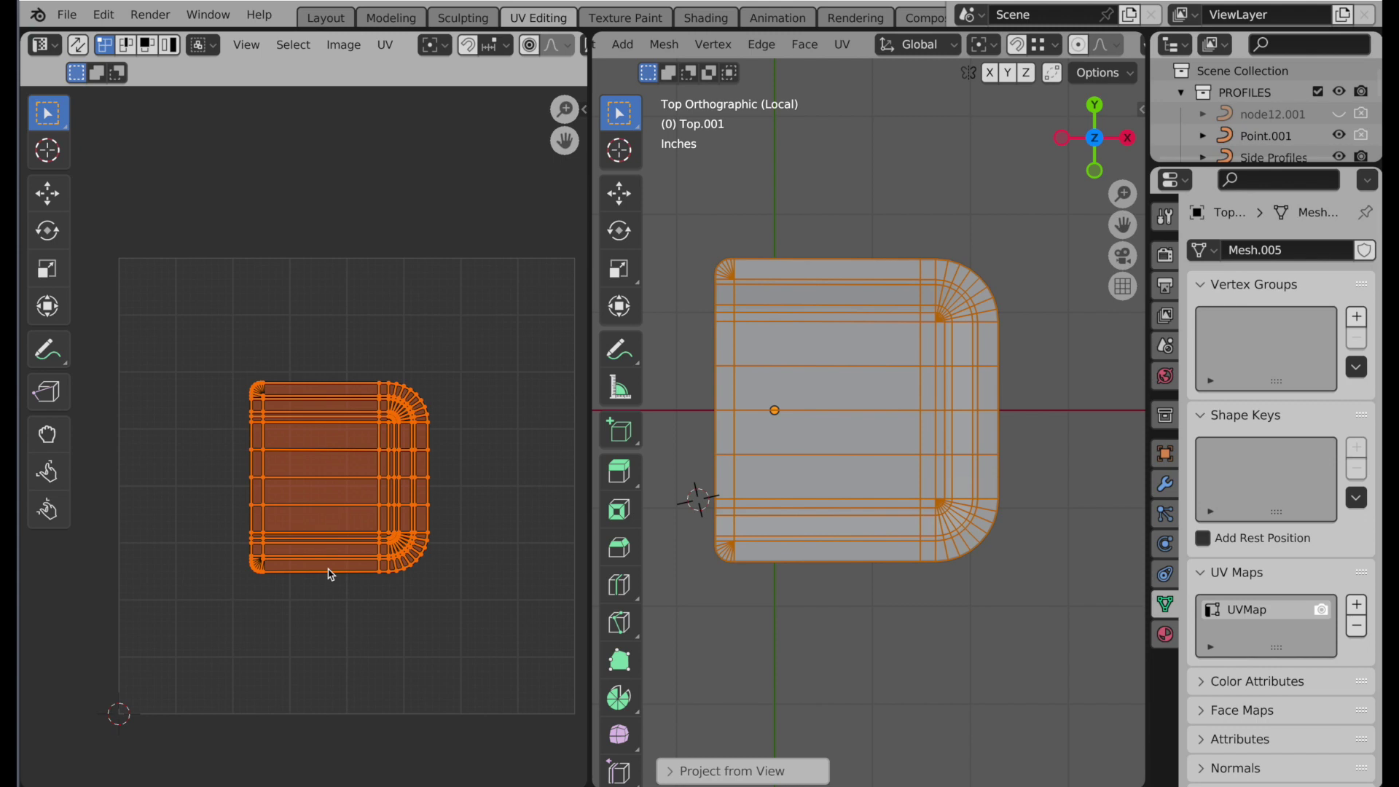
click(47, 230)
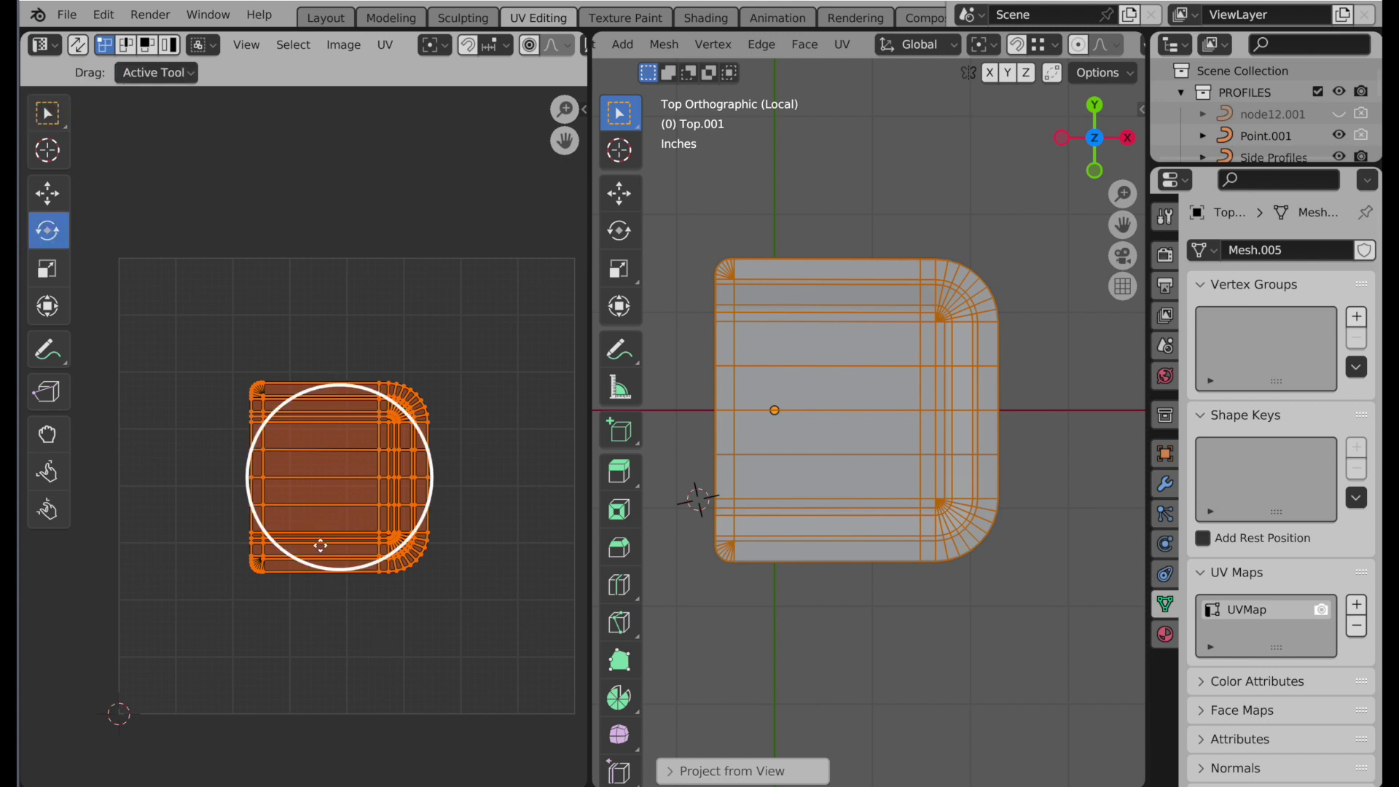
drag(264, 531, 412, 572)
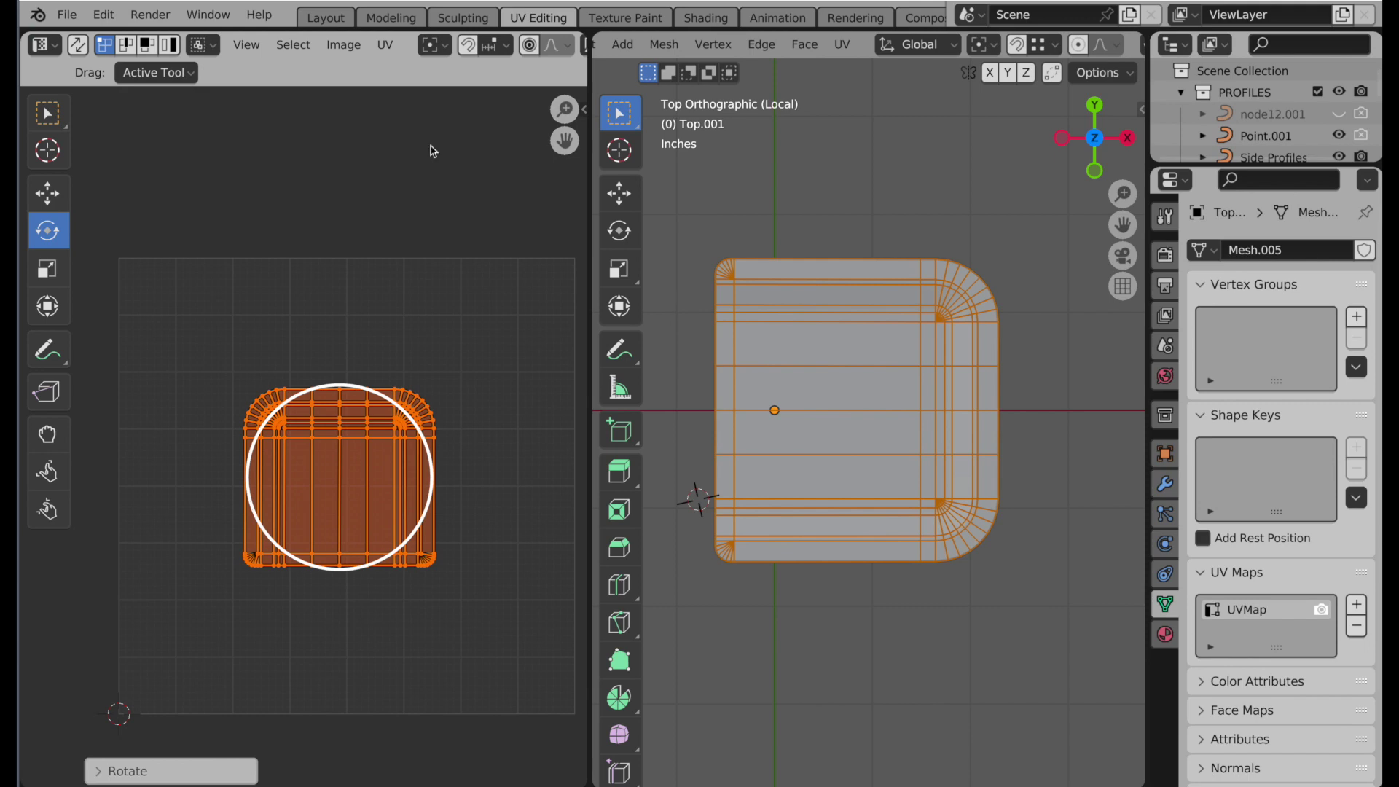
Pack the UV islands to fill the UV square with rotation disabled.
click(384, 45)
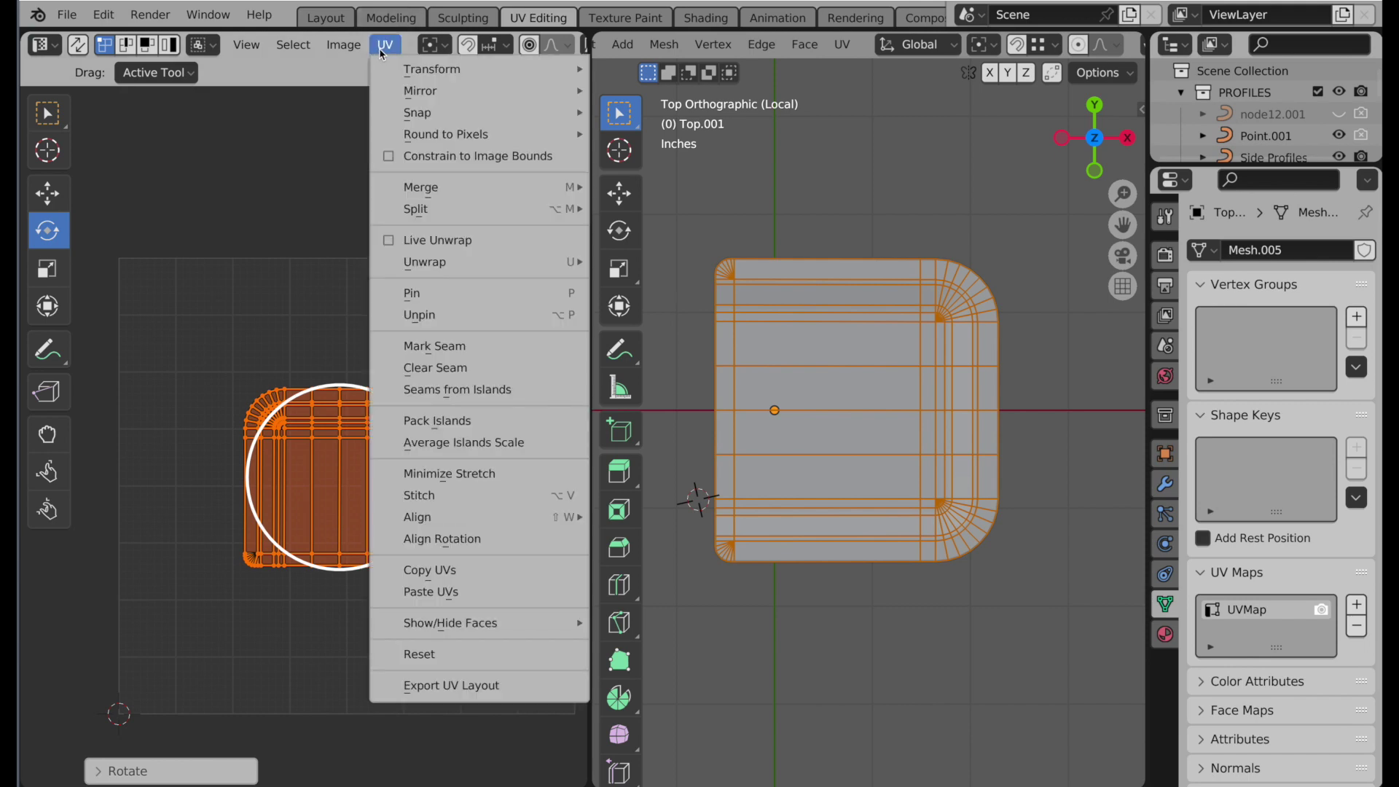
click(393, 421)
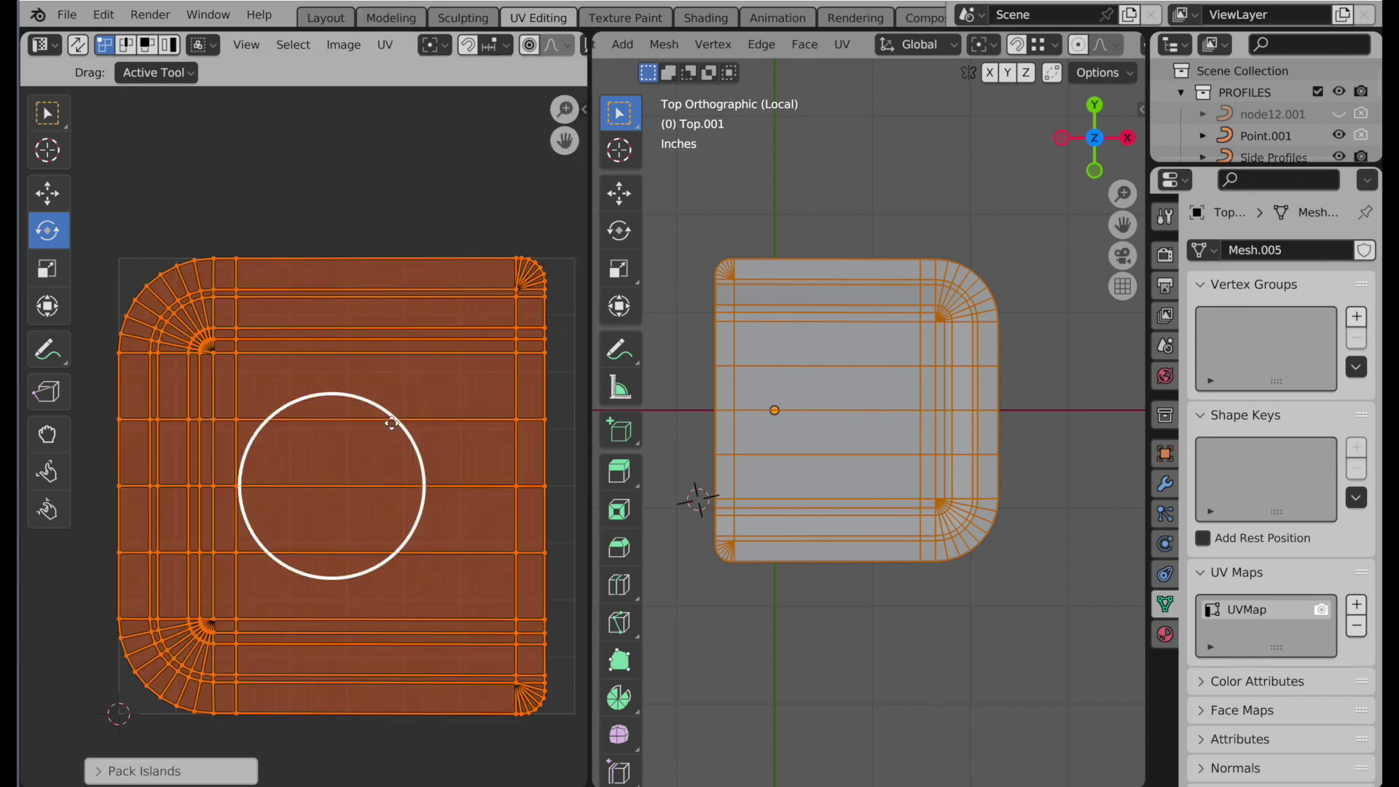
click(94, 772)
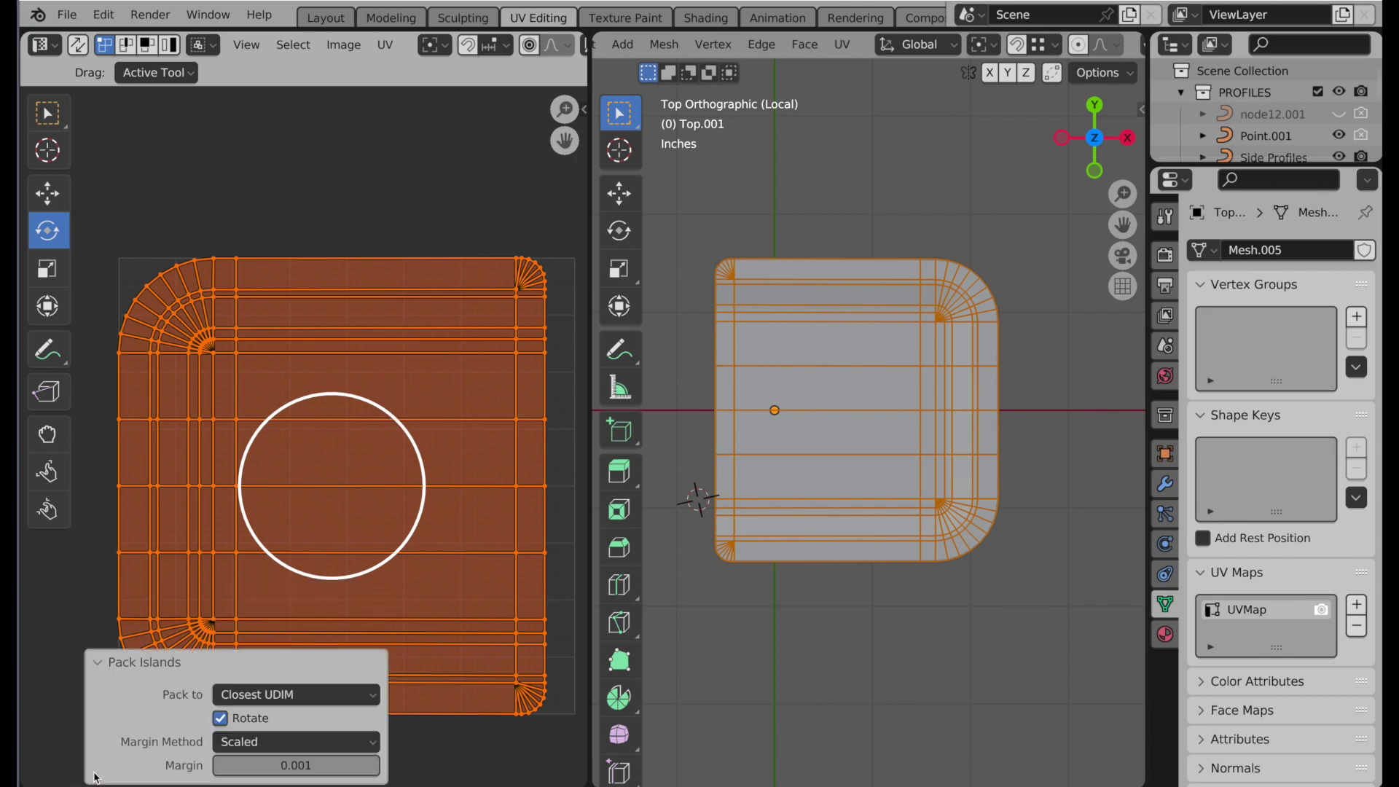
click(220, 718)
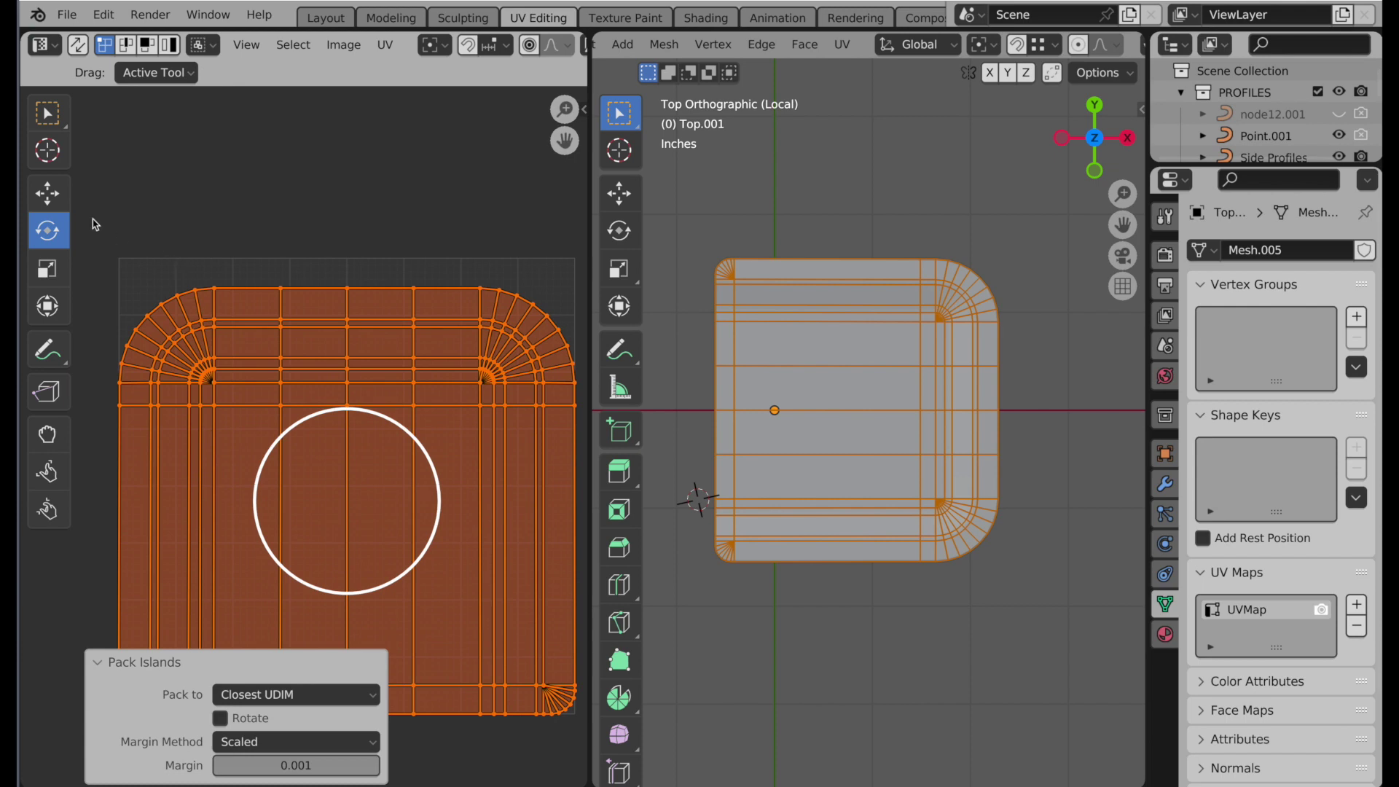
Scale the packed UV layout down to about 0.98 to leave a small margin inside the UV square.
click(48, 193)
middle_drag(442, 510, 409, 450)
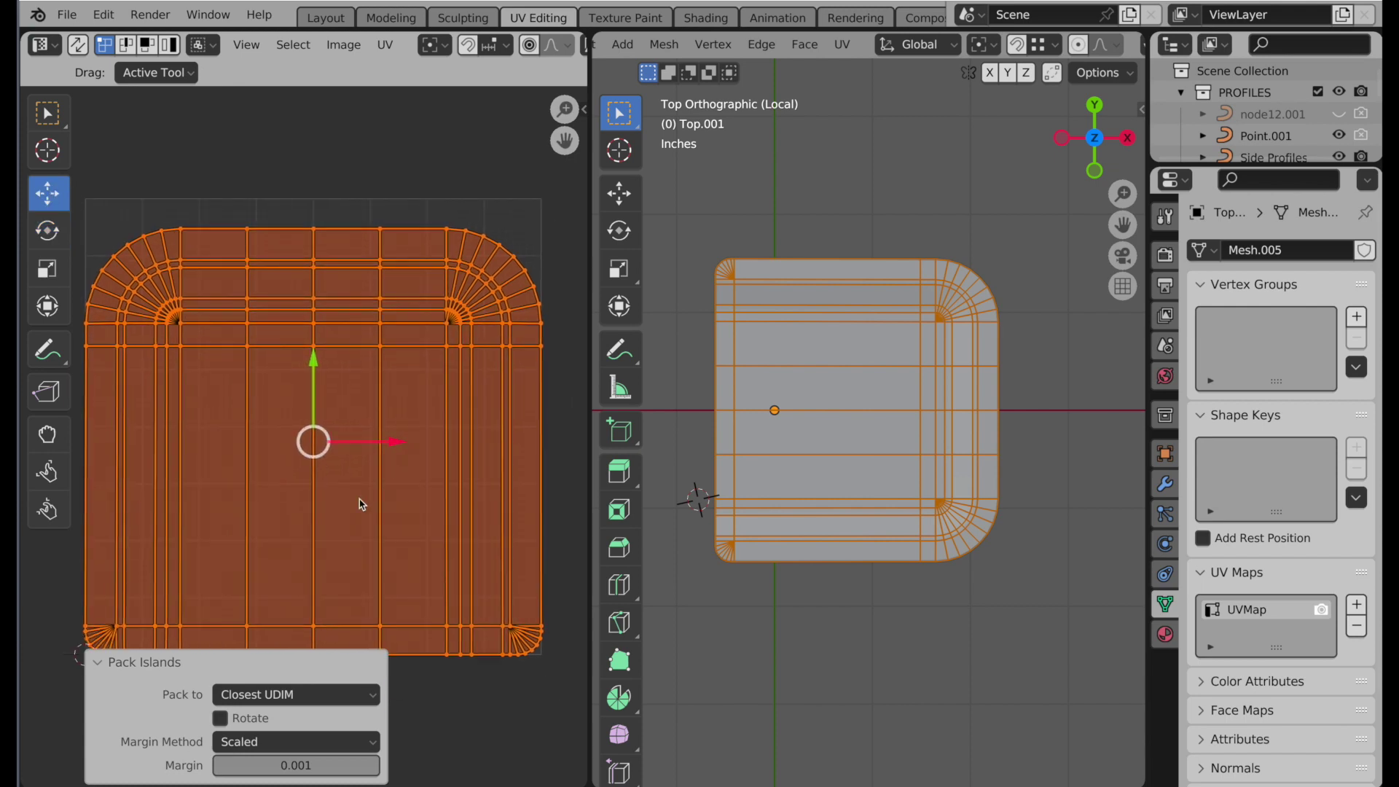
click(102, 663)
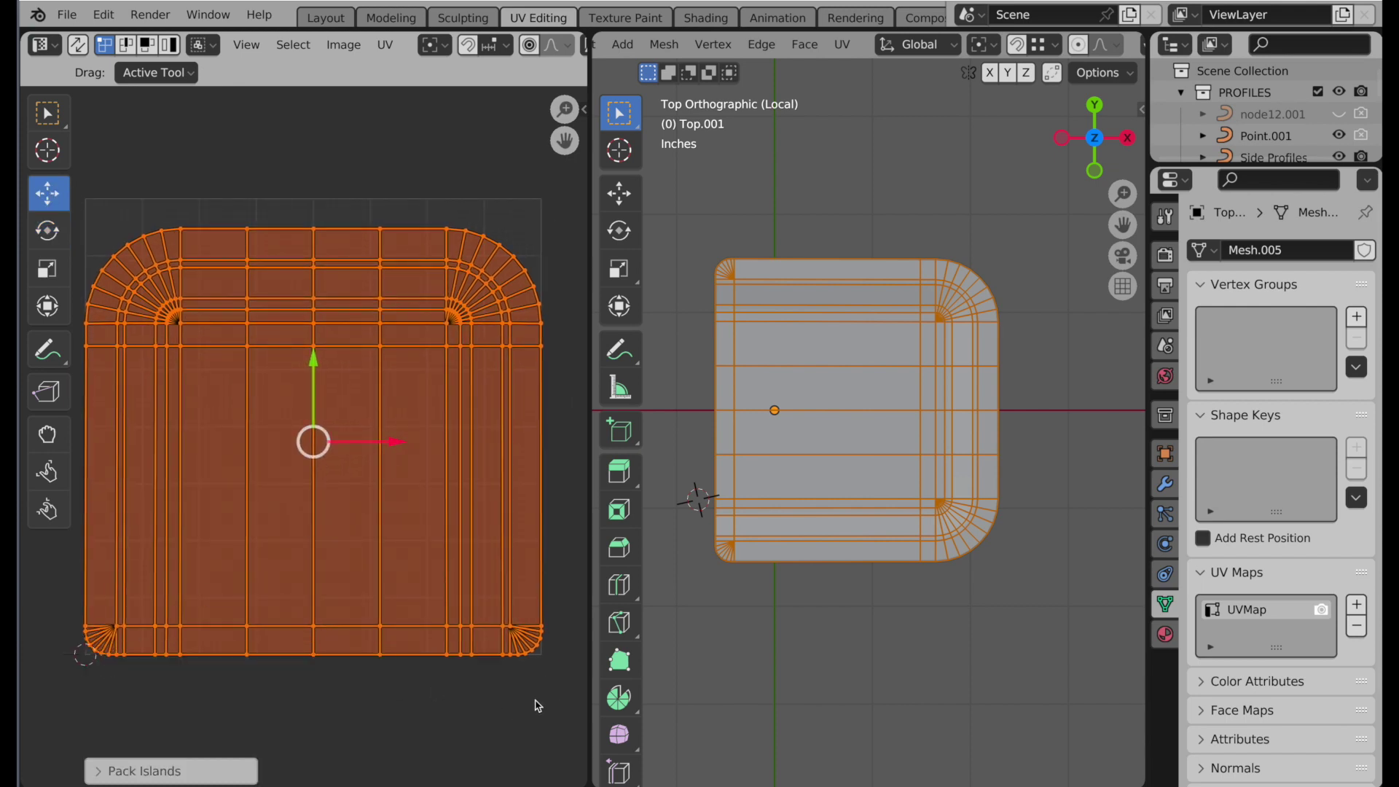
key(s)
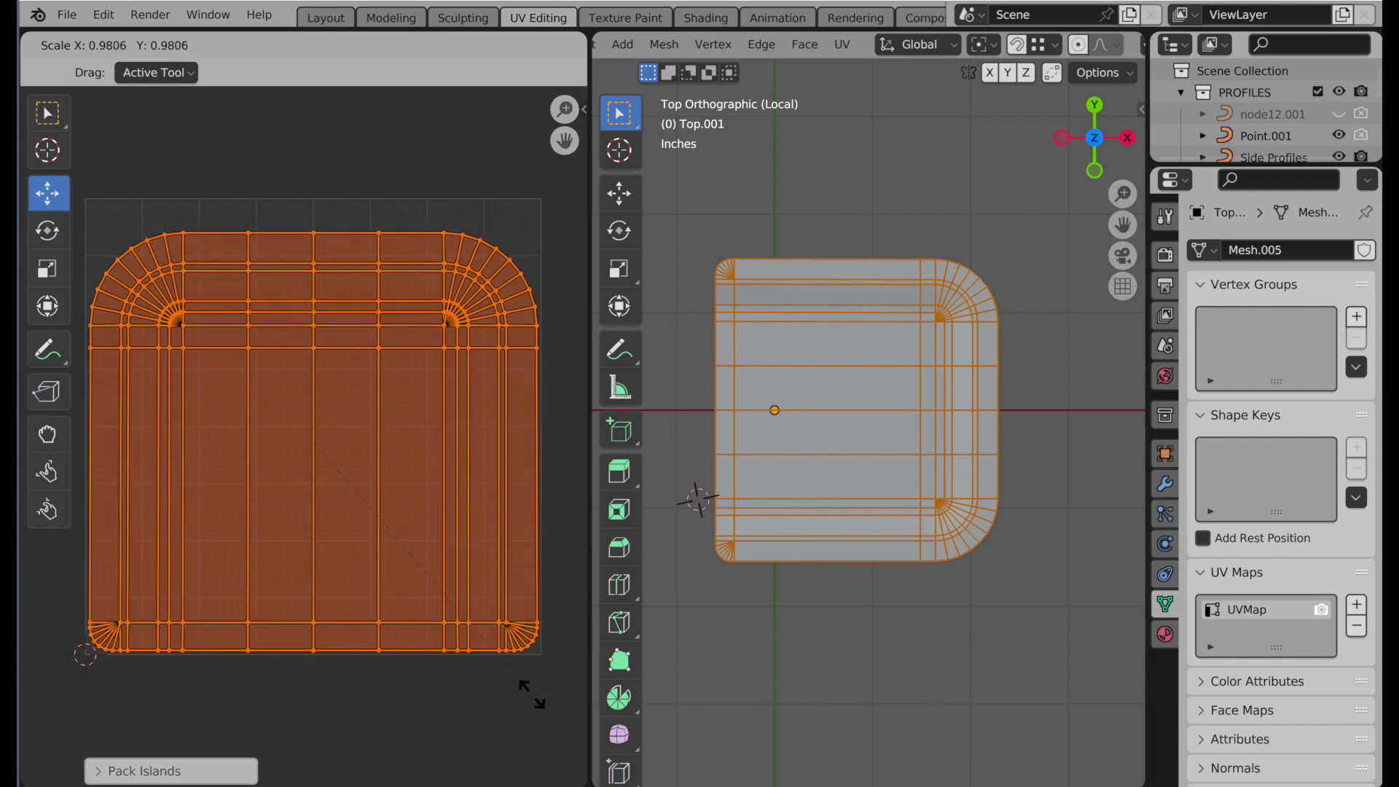
click(531, 695)
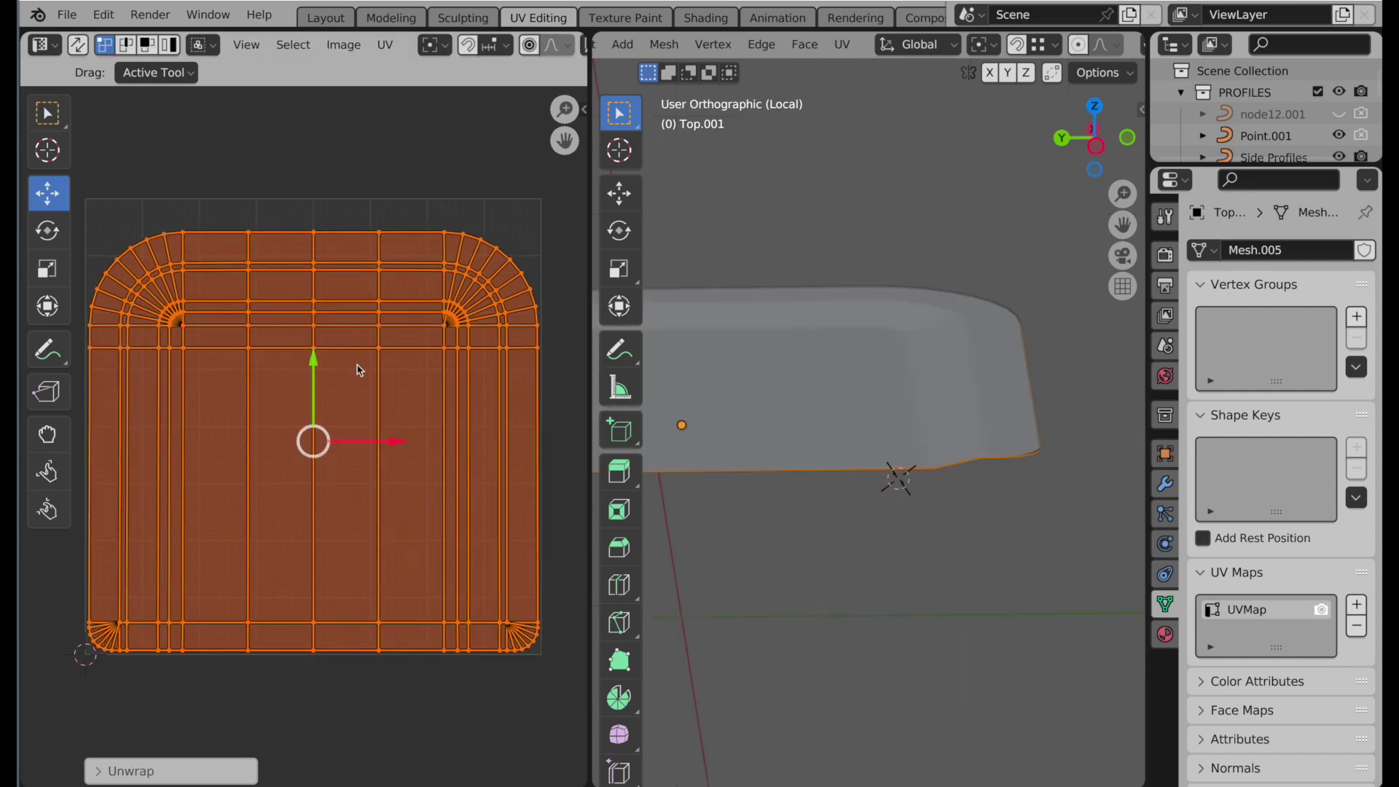
Switch to the Shading workspace, enlarge the node editor and show the Label material's nodes.
click(705, 17)
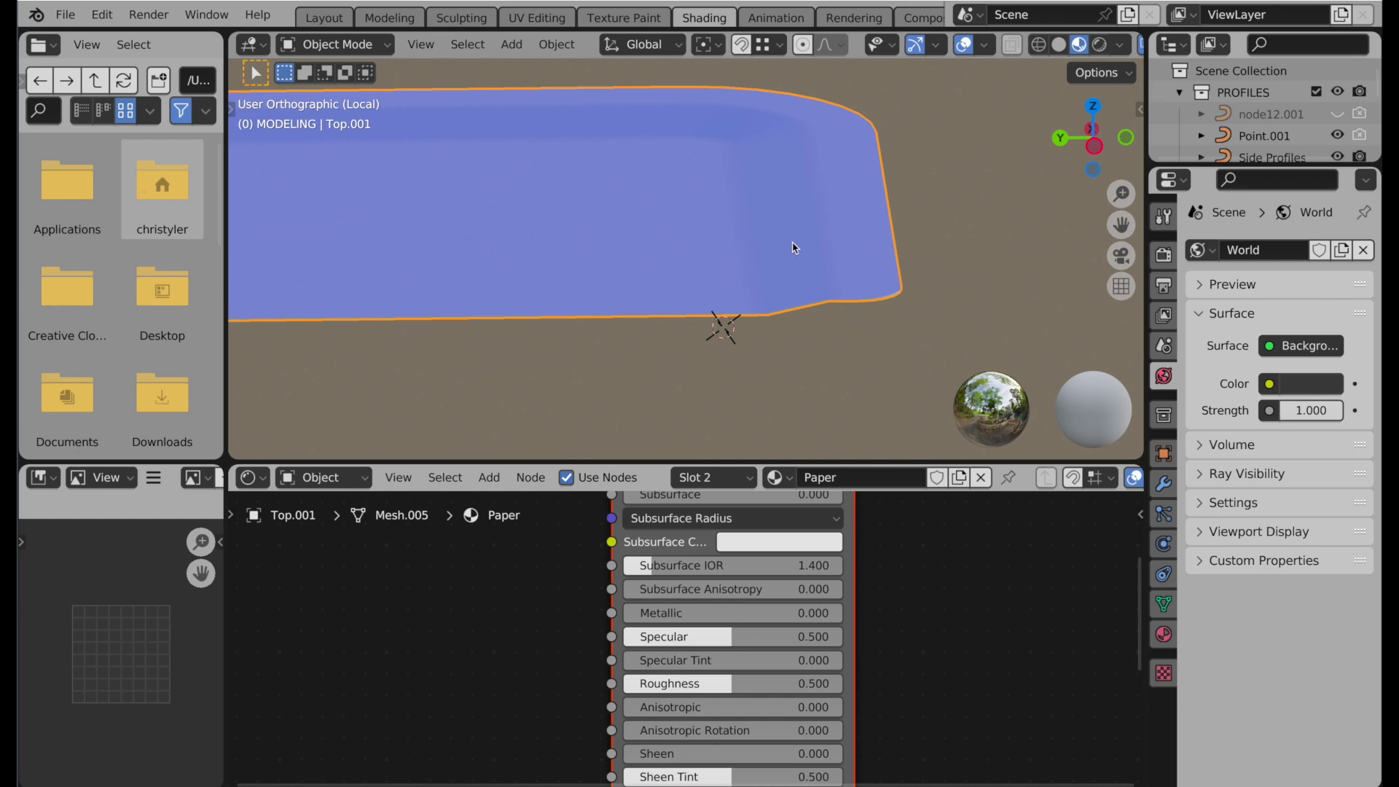
middle_drag(793, 243, 779, 397)
drag(580, 460, 583, 291)
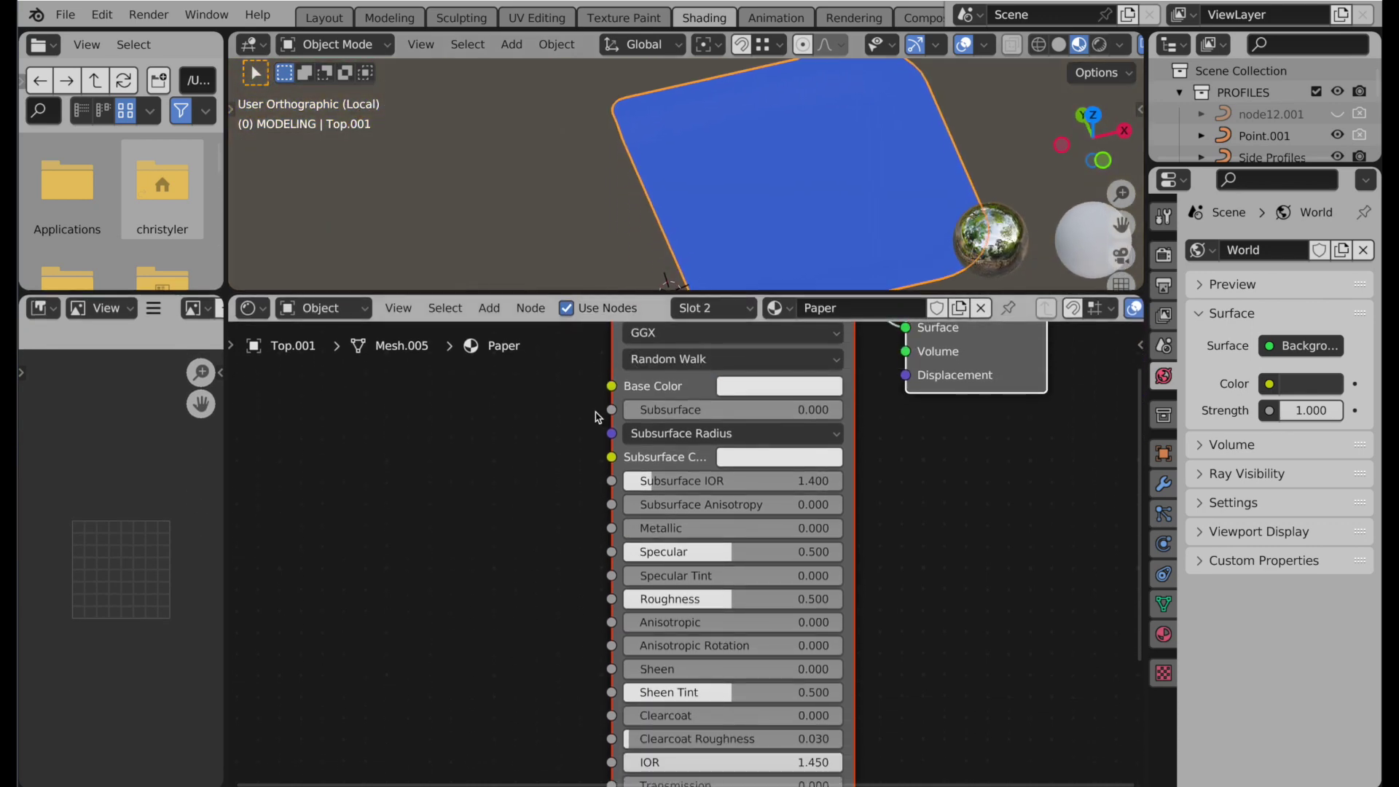
click(1163, 634)
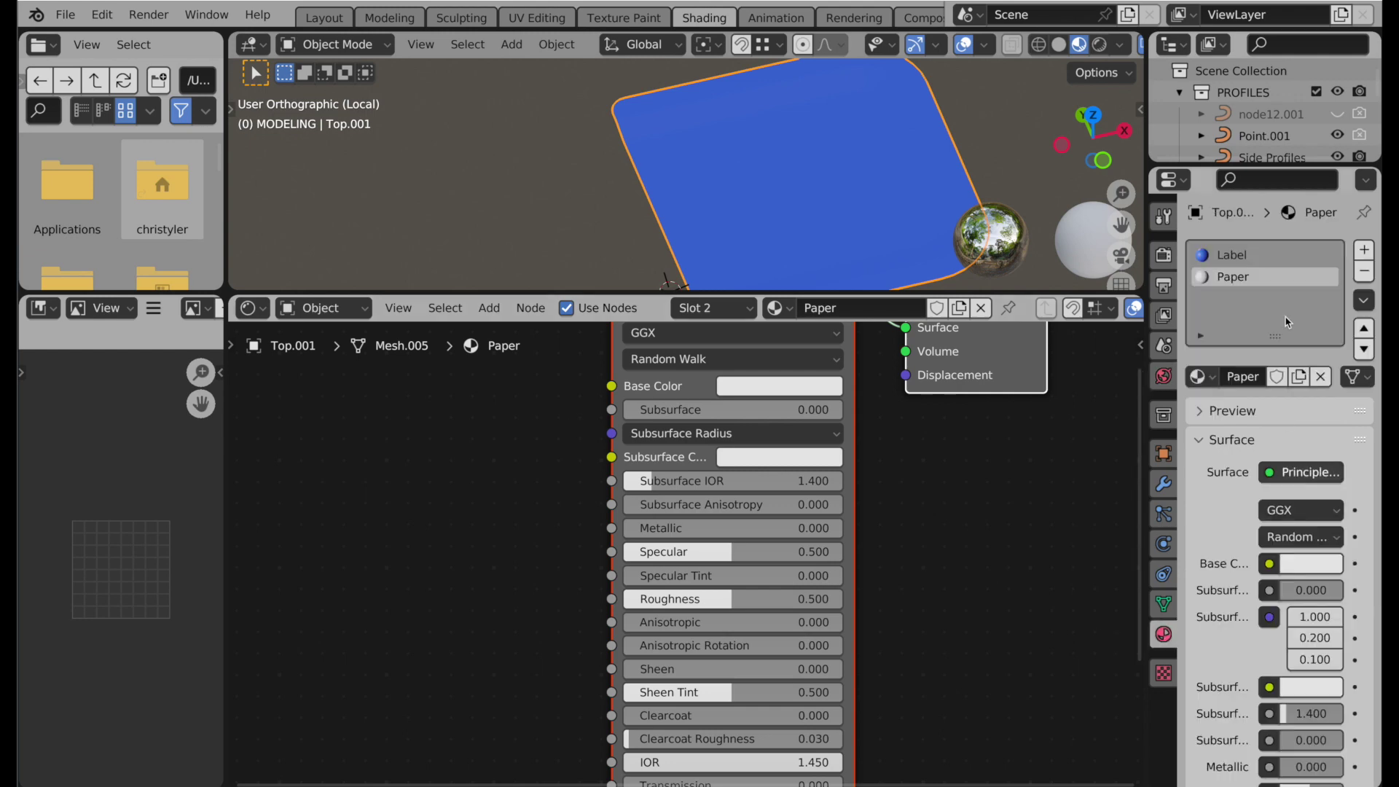
click(1259, 254)
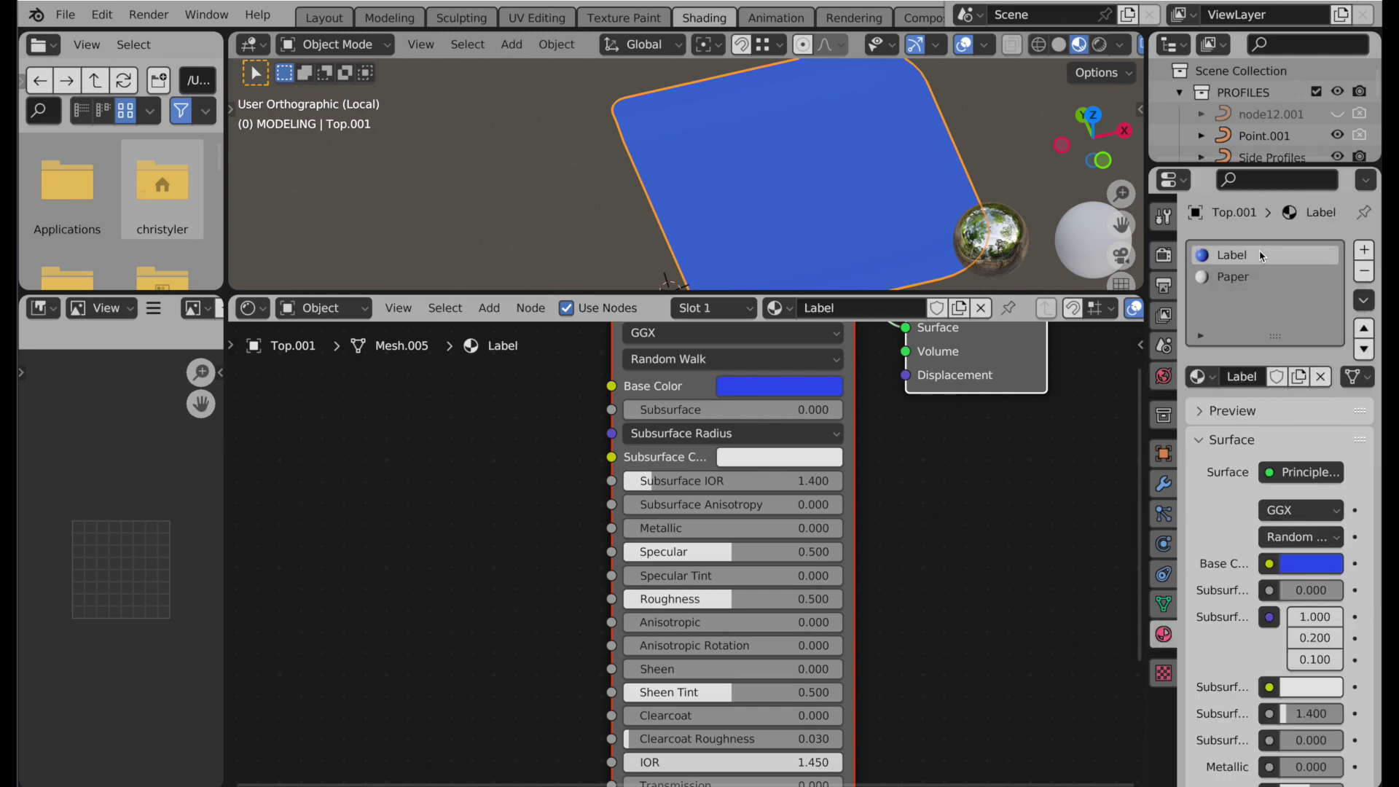
middle_drag(801, 471, 849, 603)
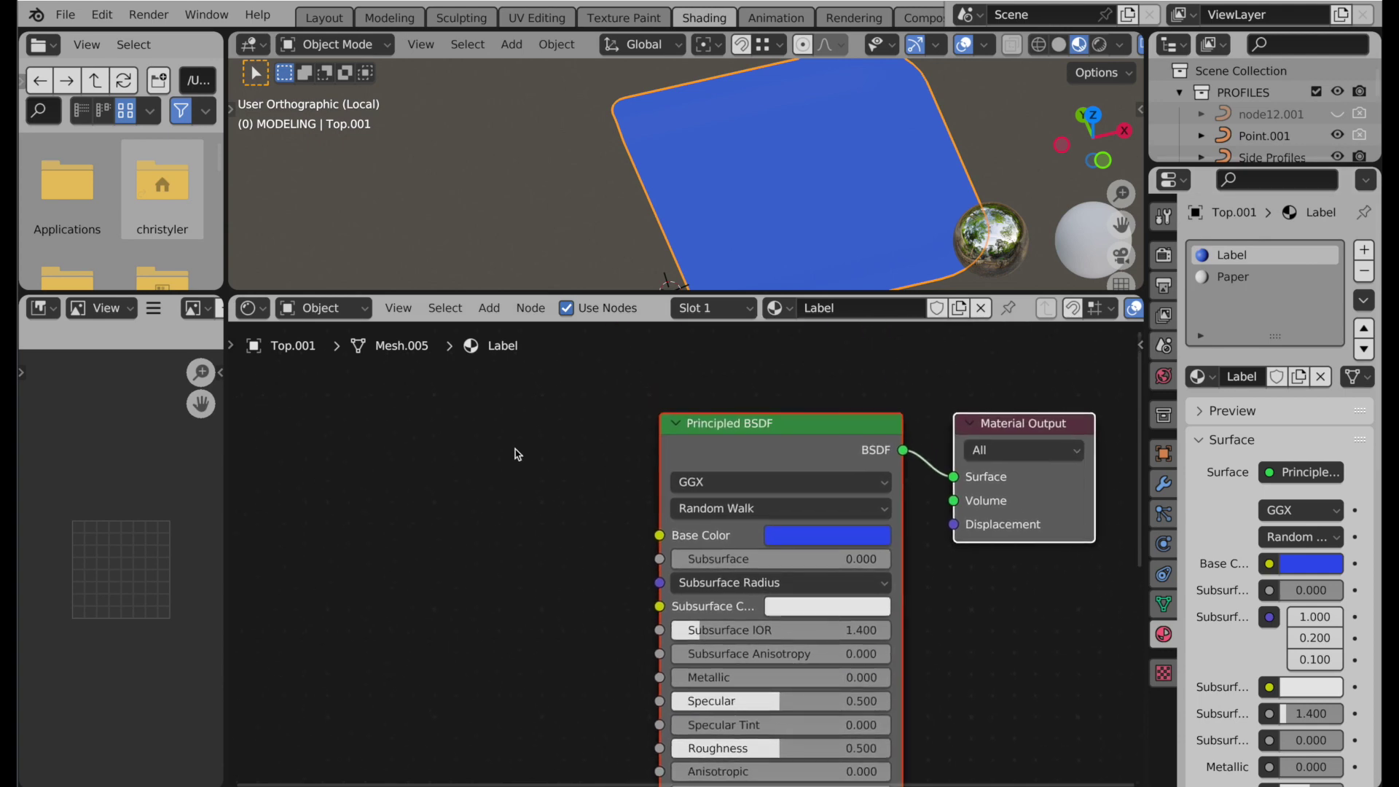
Add an Image Texture node to the Label material, placed before the Principled BSDF node.
click(491, 308)
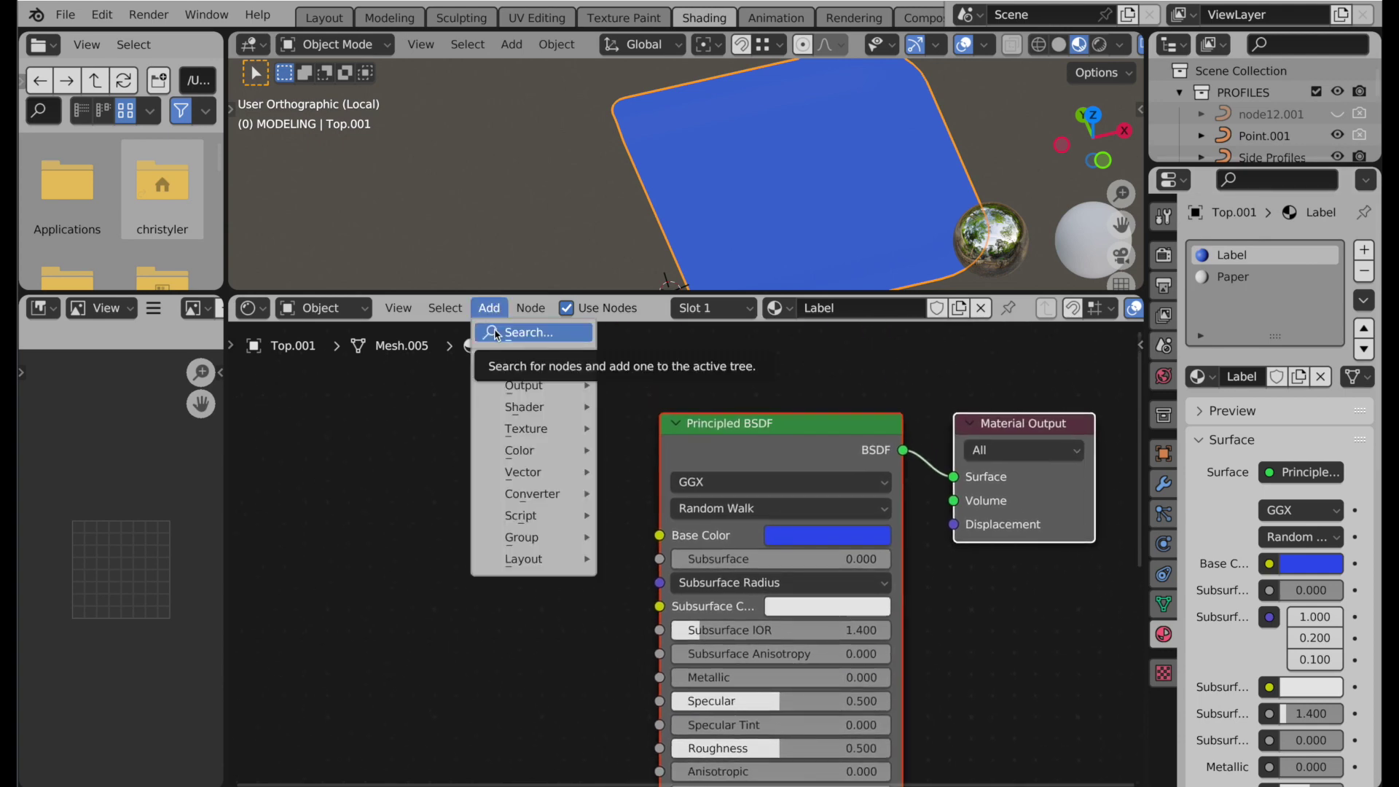
click(496, 335)
text(image)
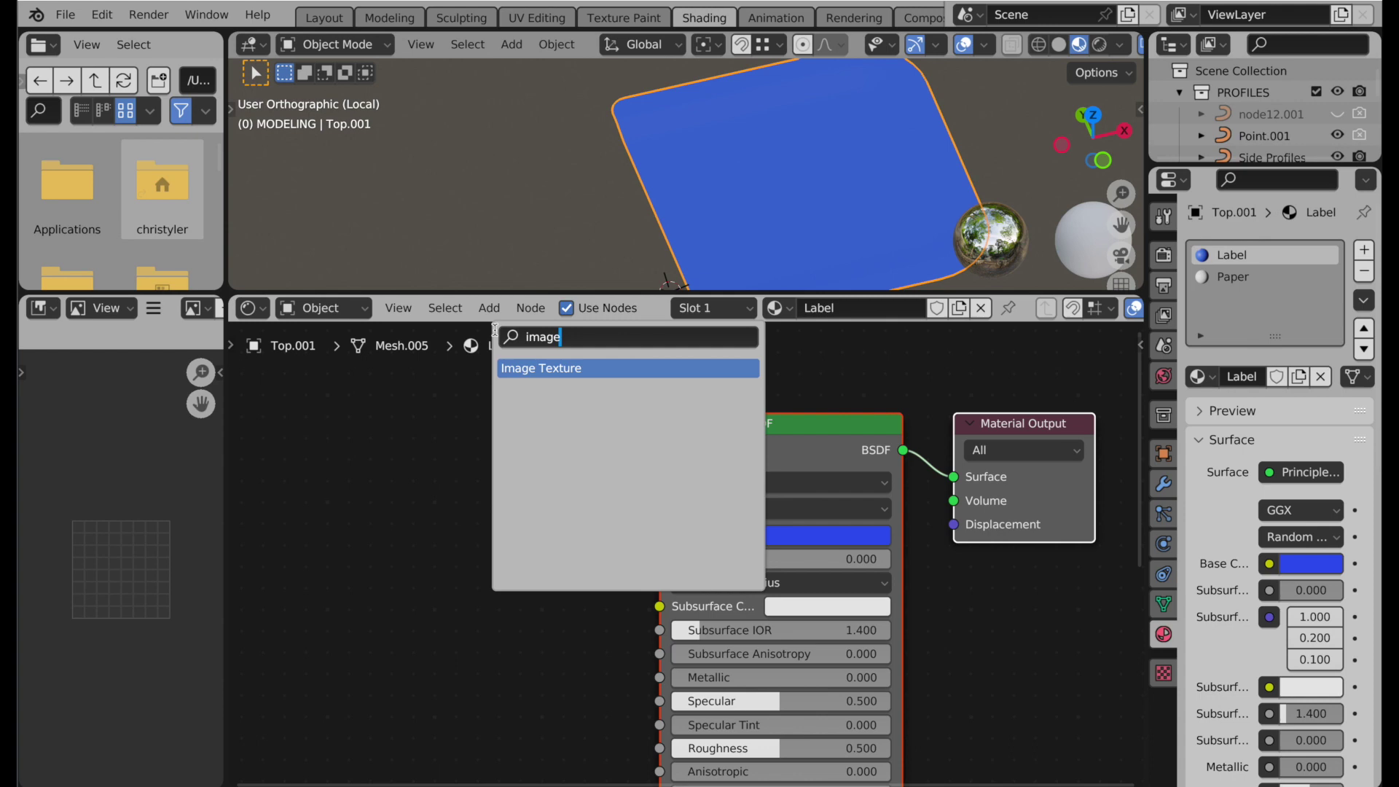
click(555, 368)
click(368, 518)
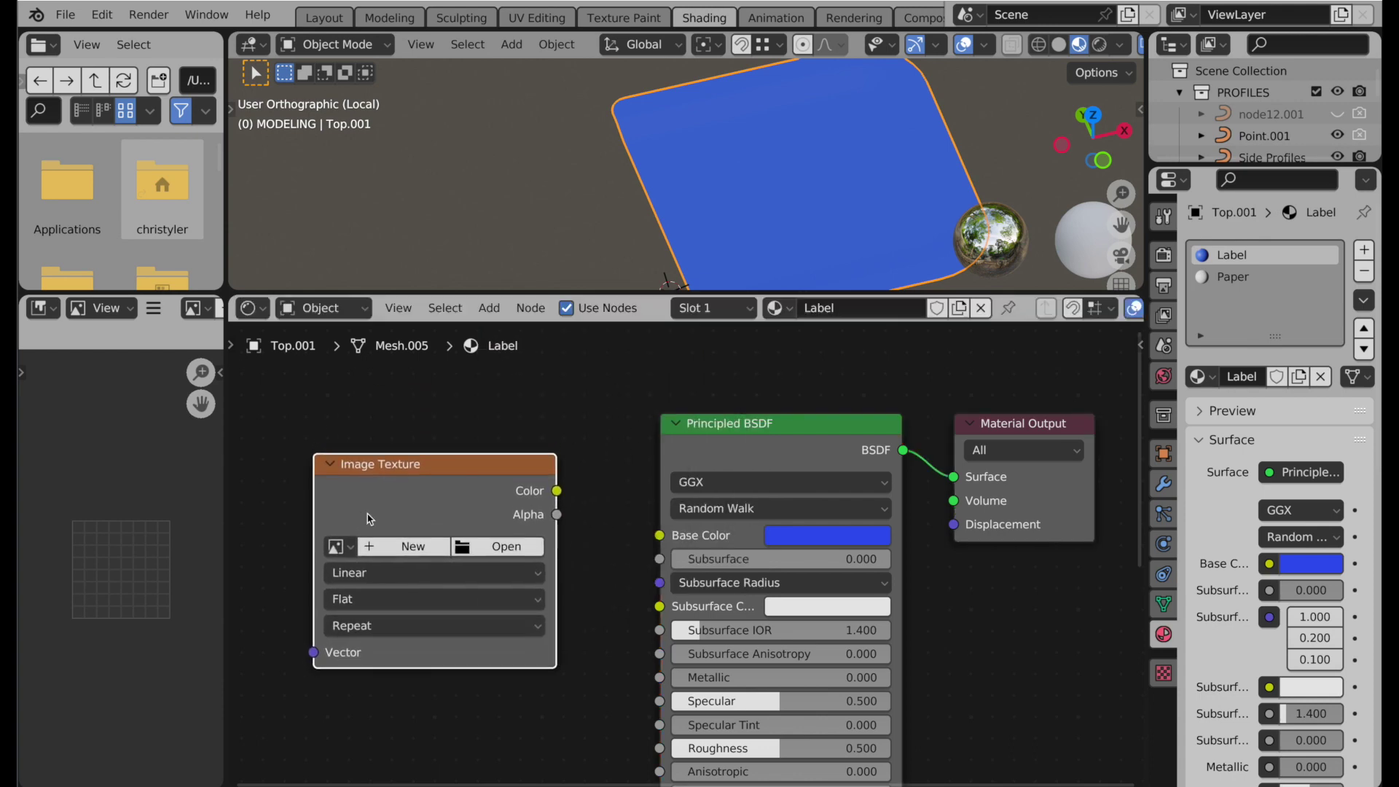
Load label-map.png from the Sardine Cans textures folder into the Image Texture node and connect its Color to the Principled BSDF's Base Color.
click(507, 547)
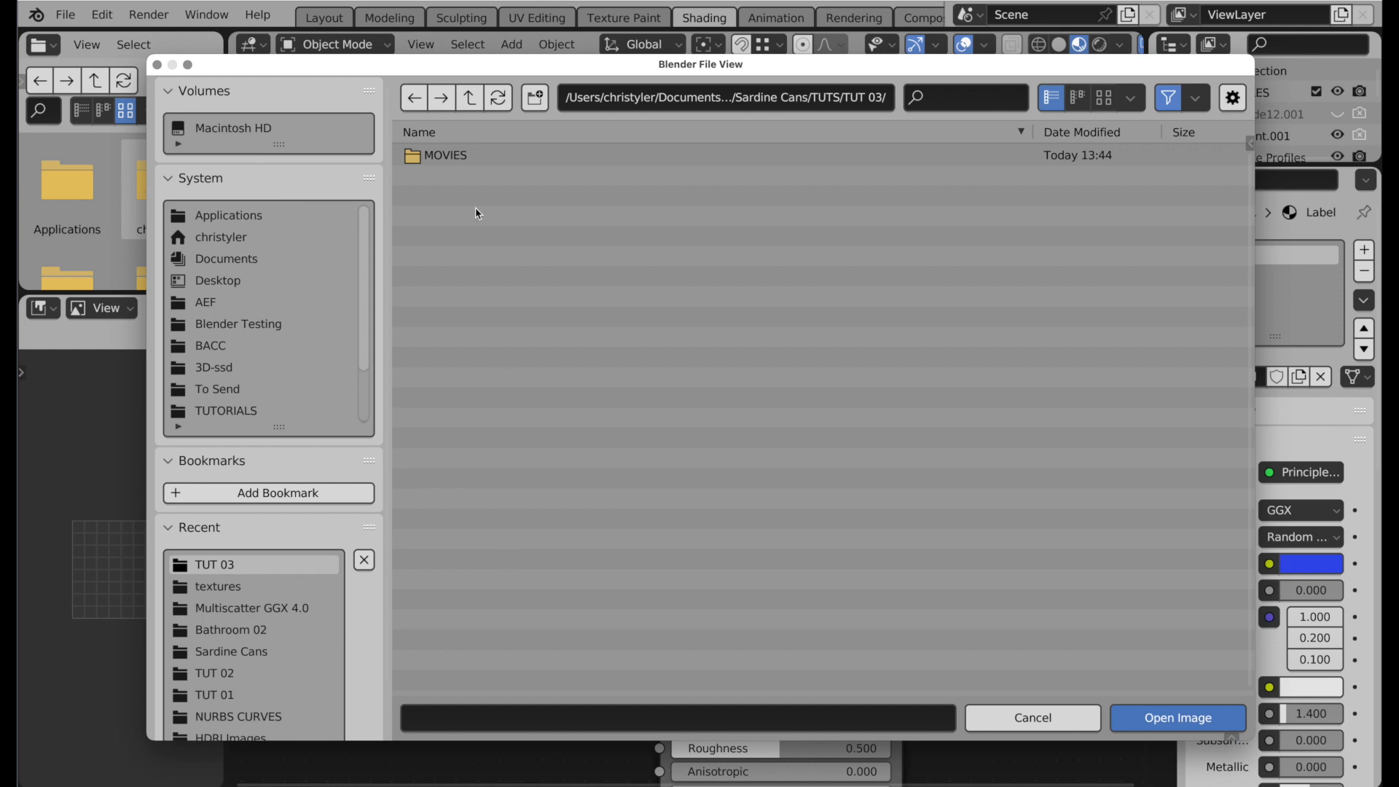
click(470, 97)
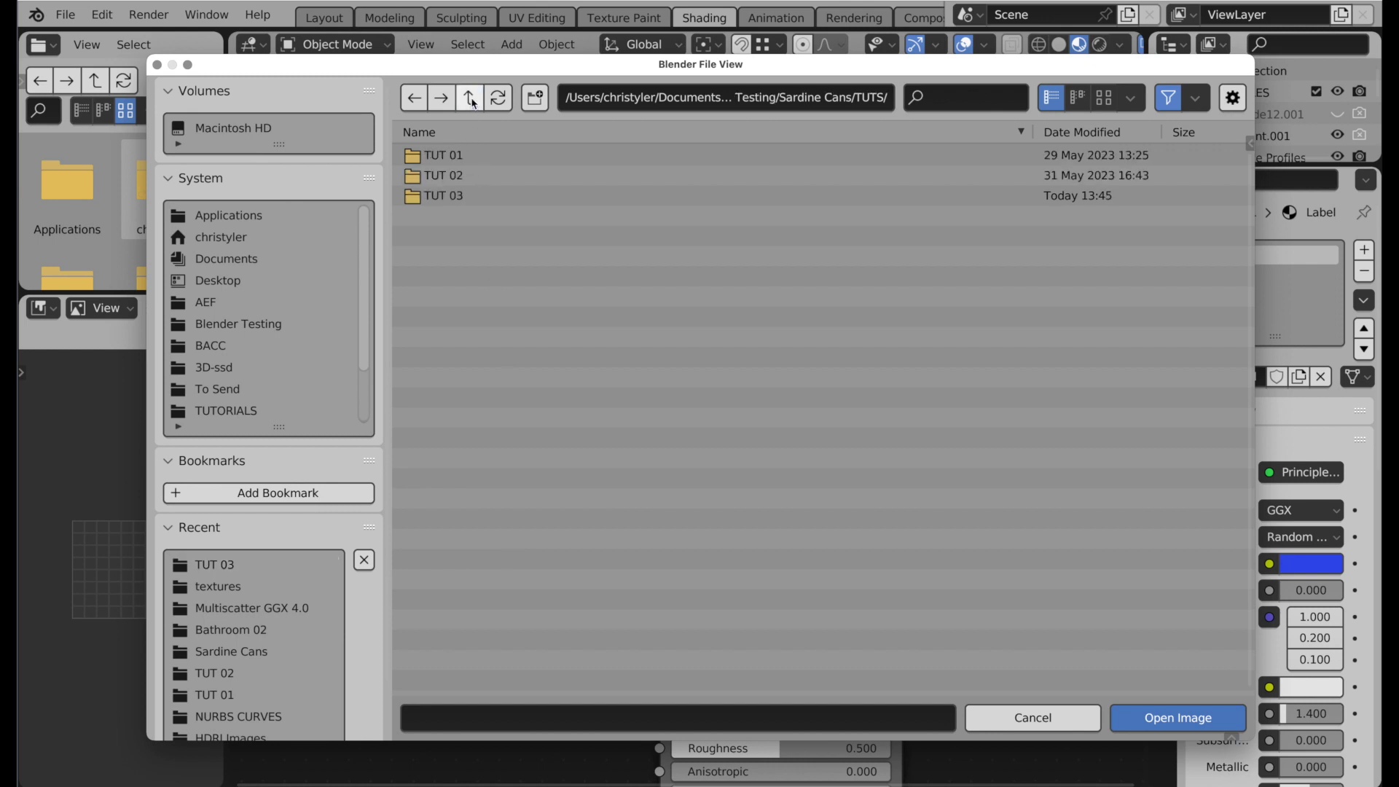
click(470, 98)
click(474, 195)
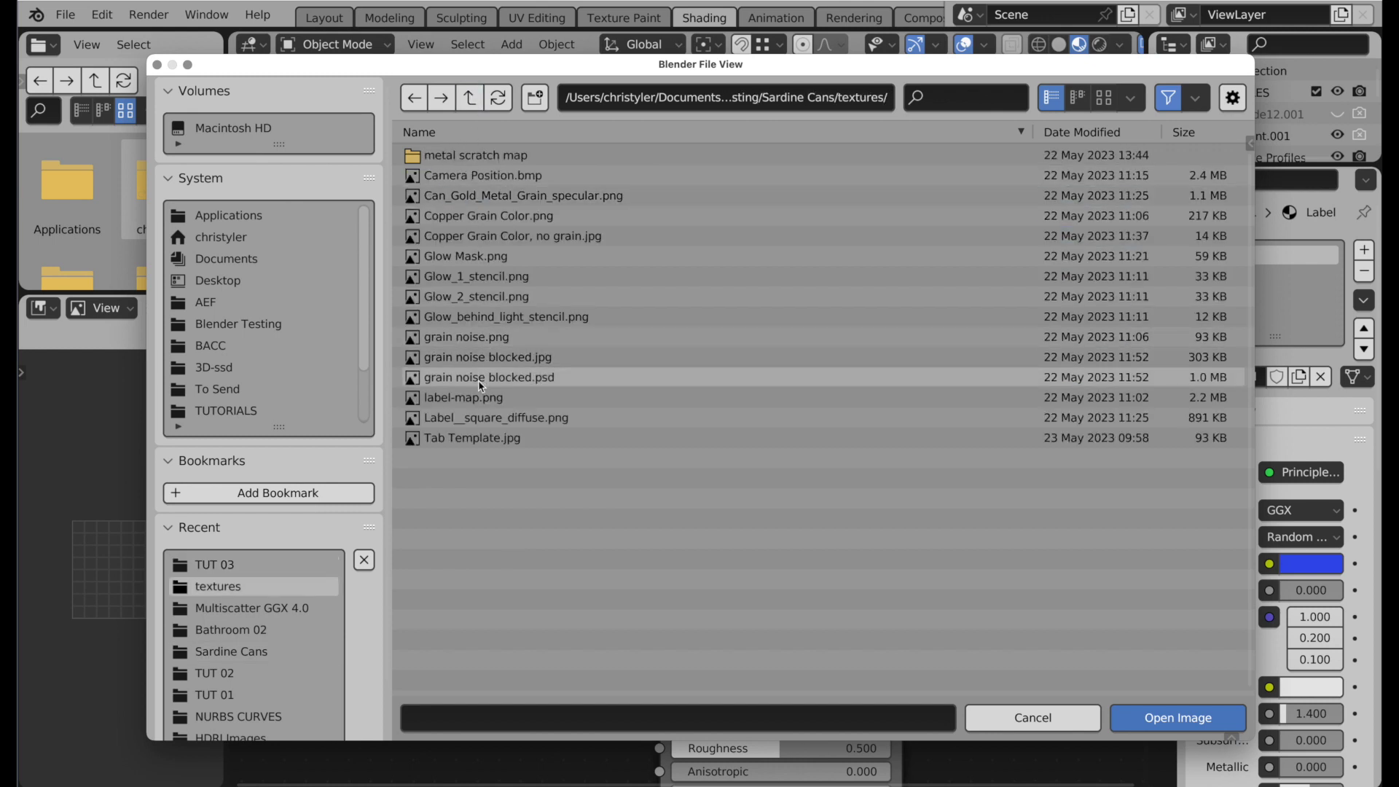
click(481, 397)
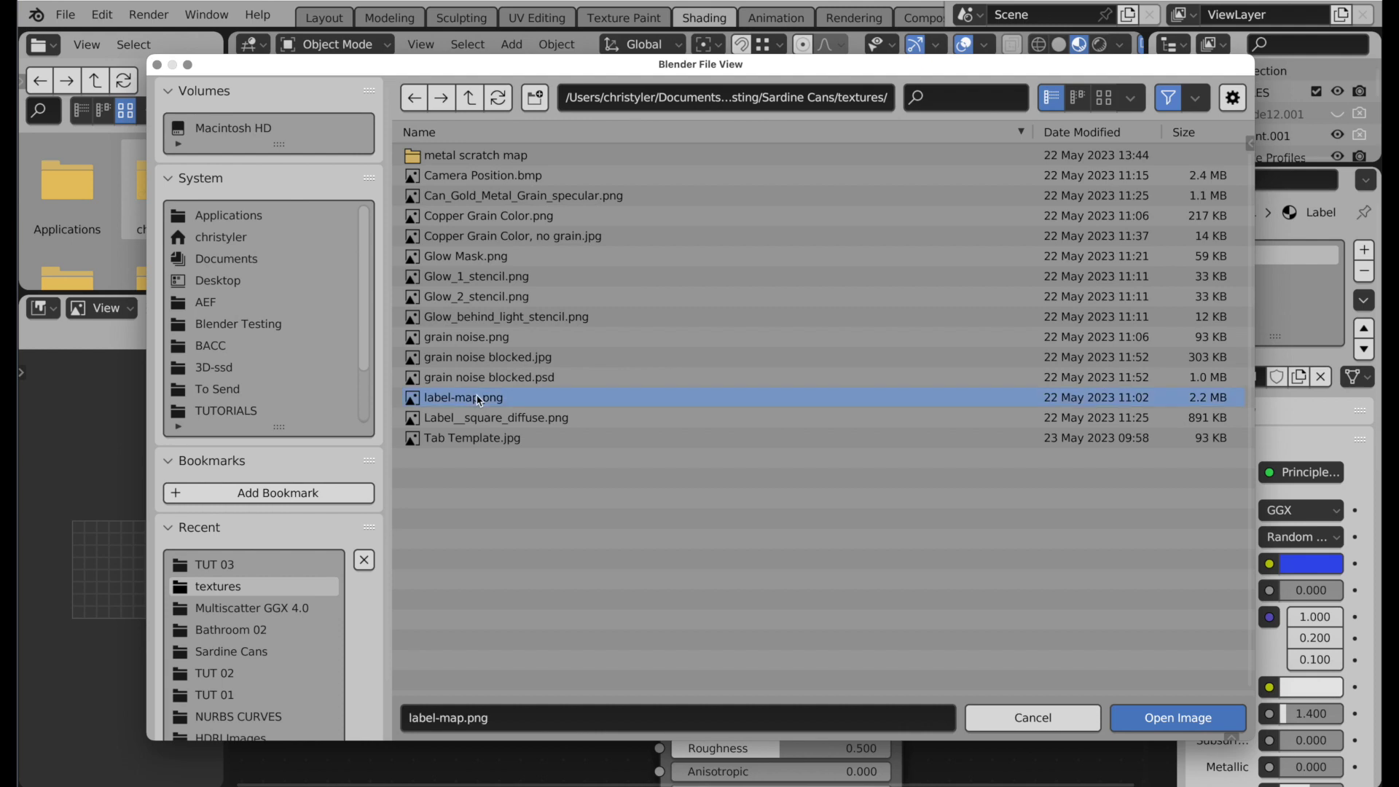
click(1184, 721)
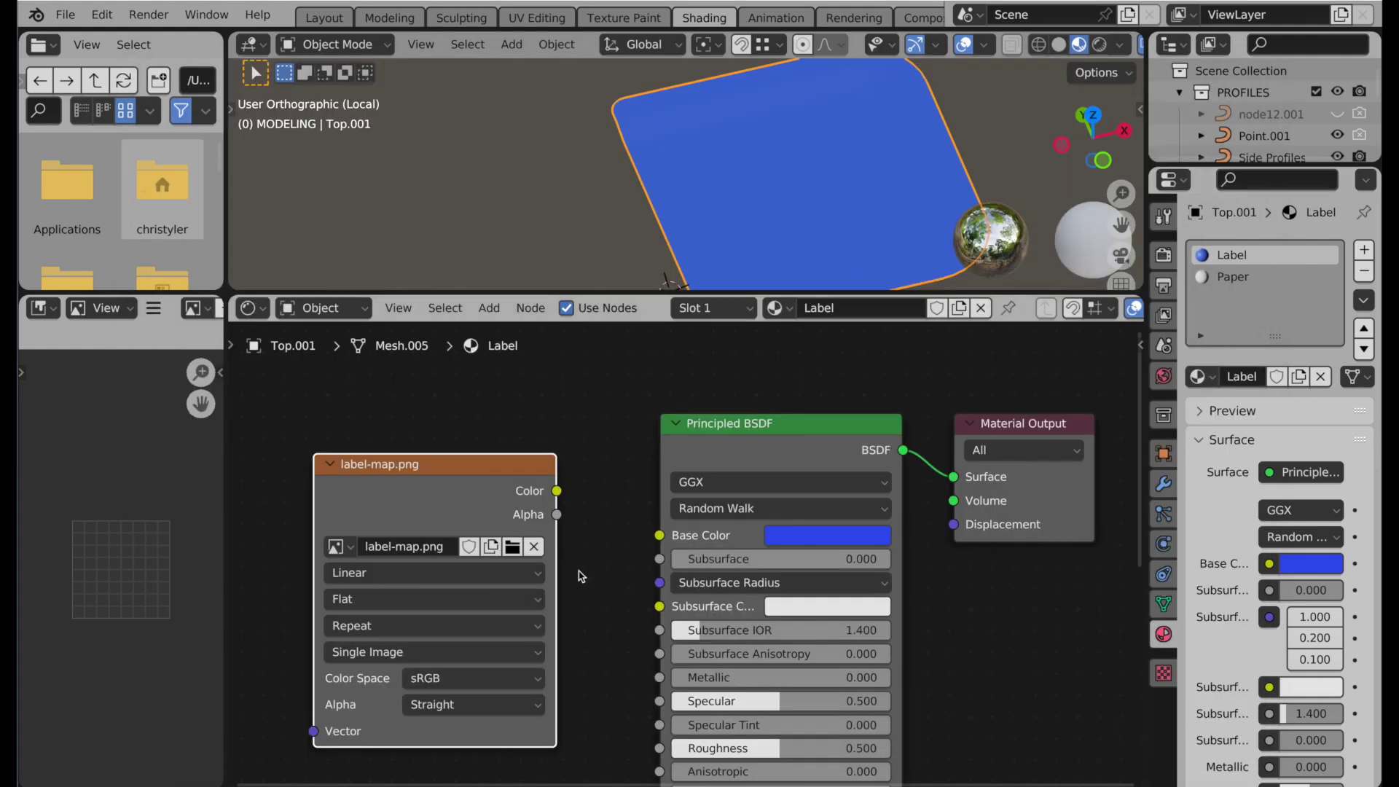
drag(557, 493, 658, 536)
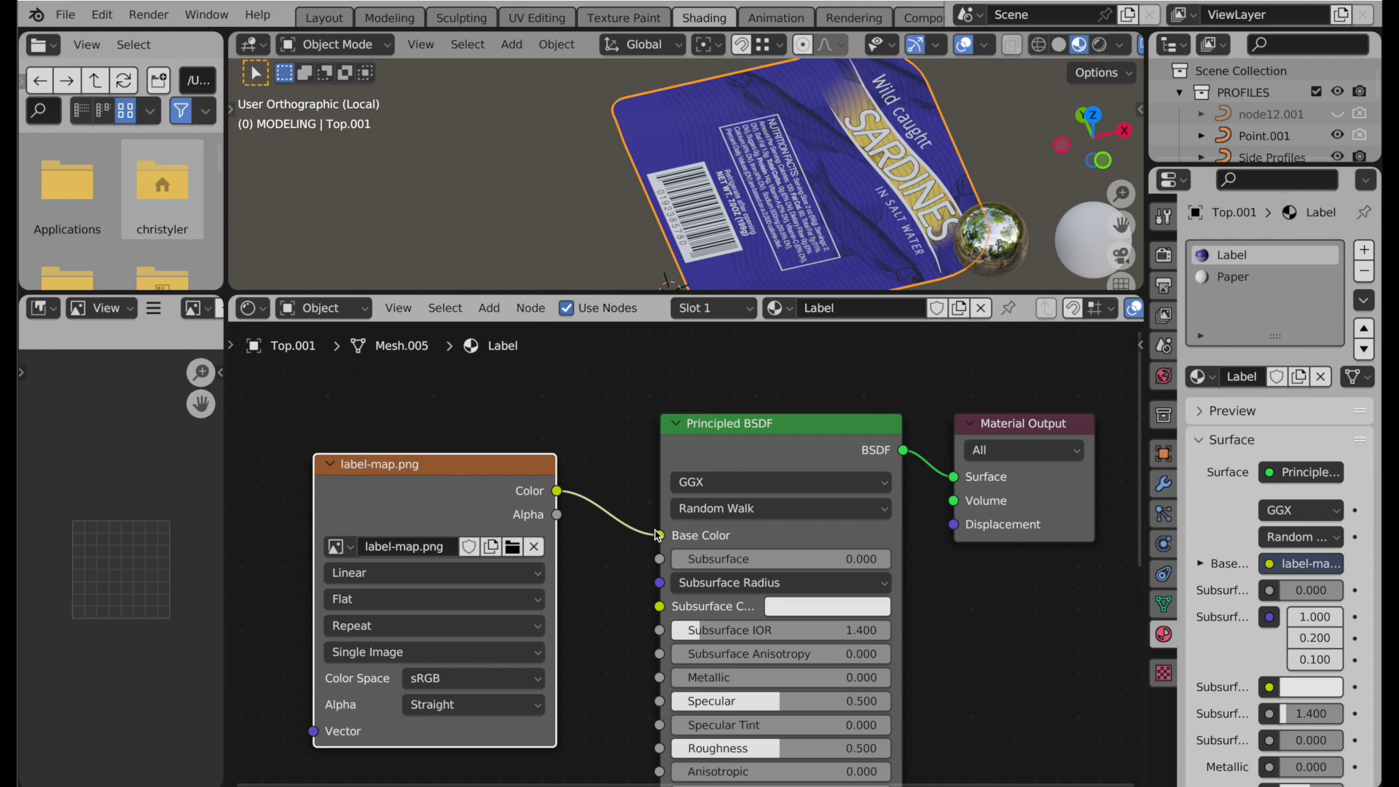
Scale the UV layout down slightly over the label image in the UV Editing workspace, and set the 3D viewport to Material Preview shading.
click(553, 21)
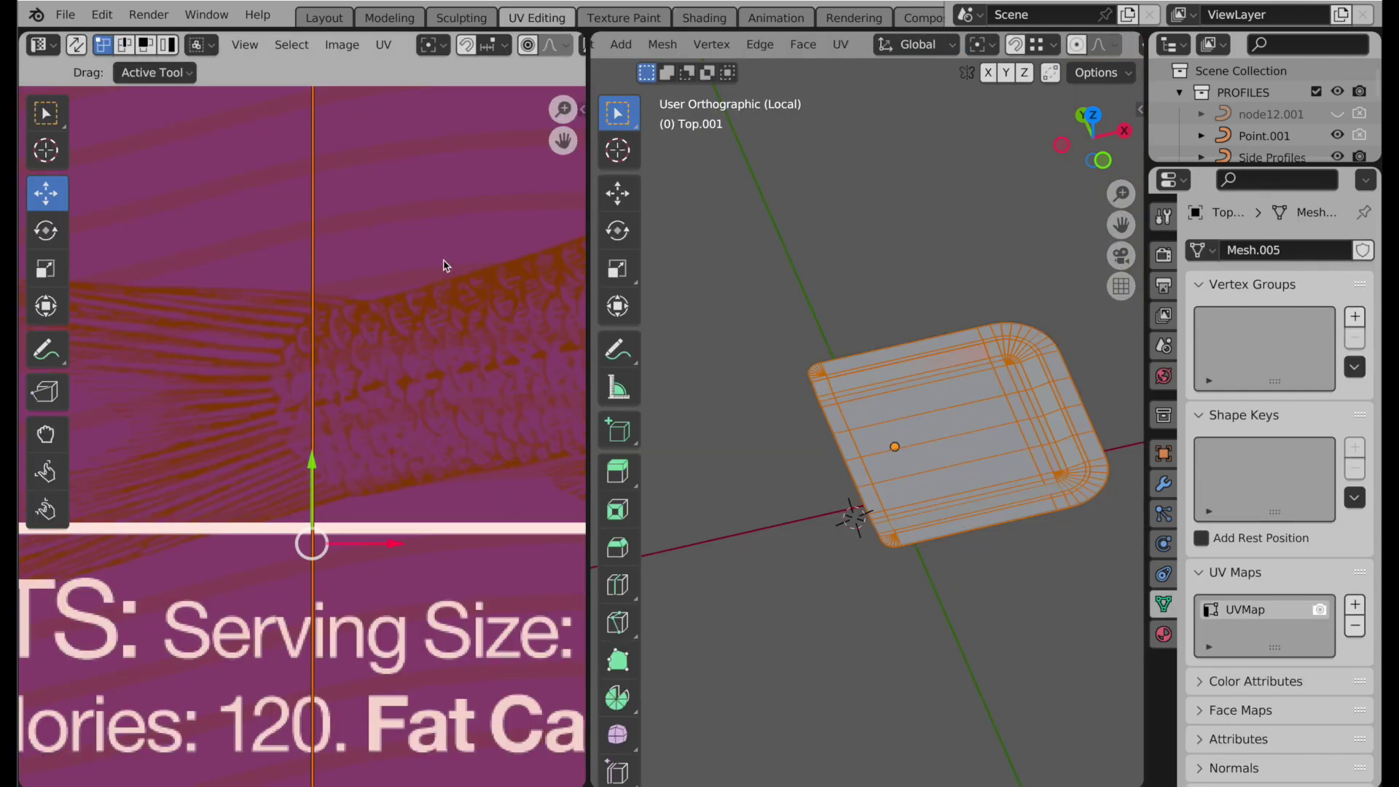
scroll(412, 308, down, 1)
scroll(320, 466, down, 7)
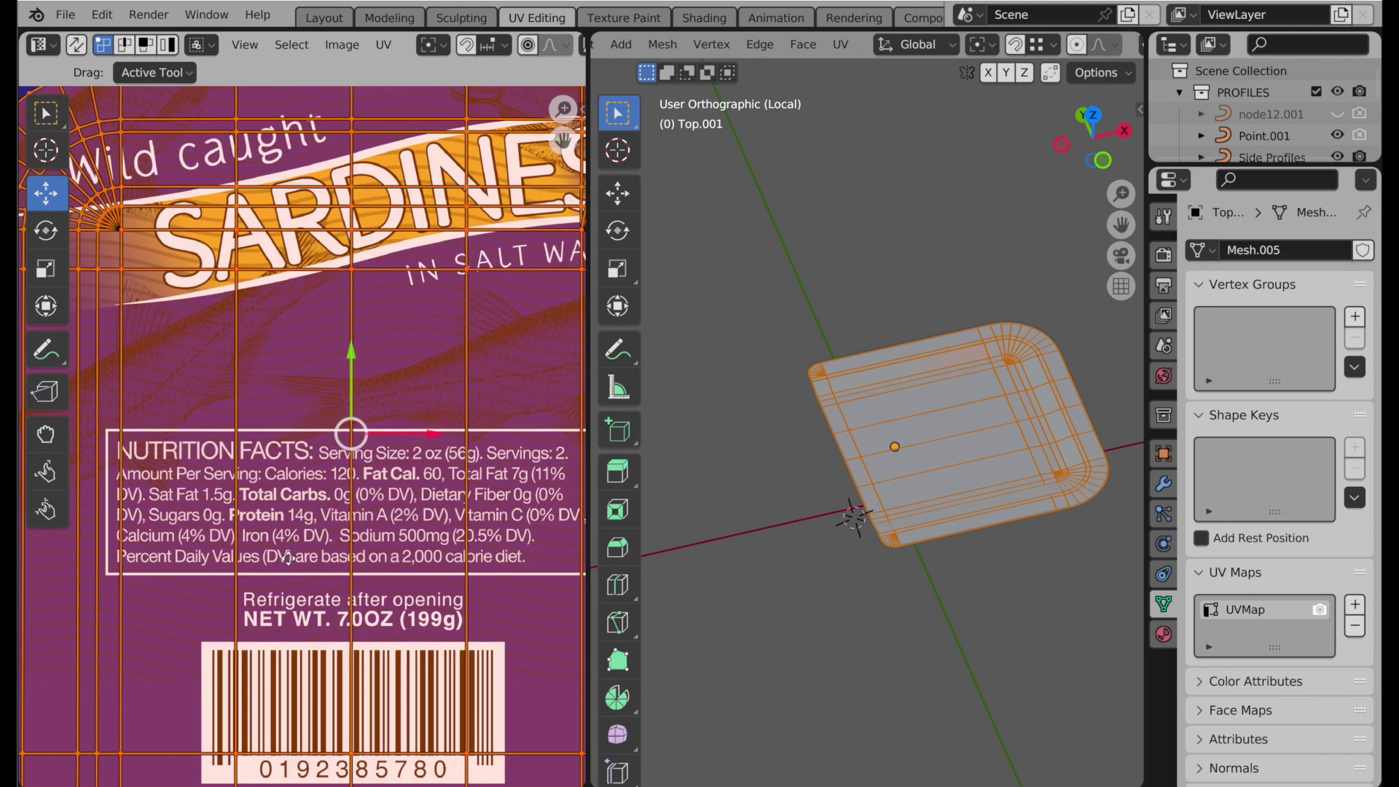
scroll(330, 532, down, 1)
key(s)
click(329, 531)
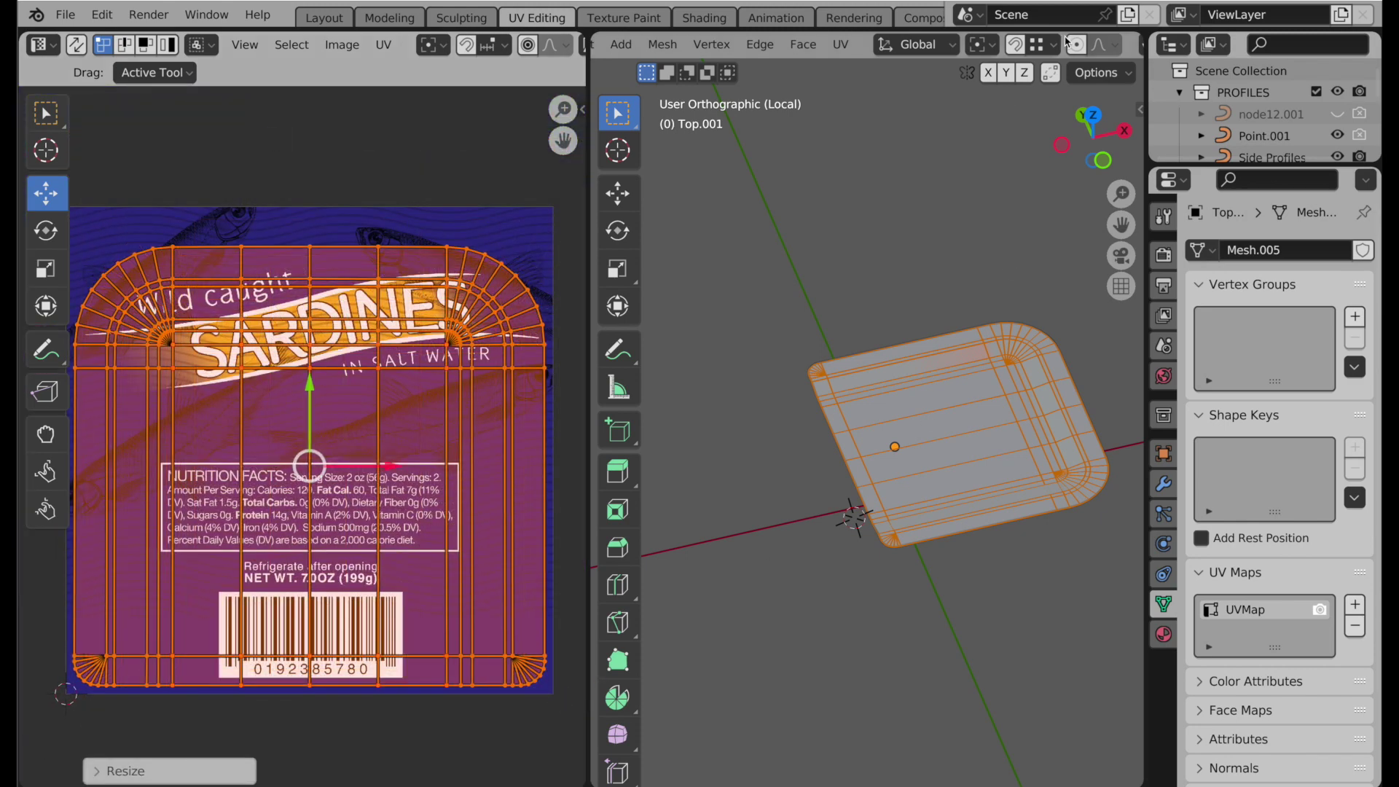
scroll(1066, 41, down, 5)
click(1035, 45)
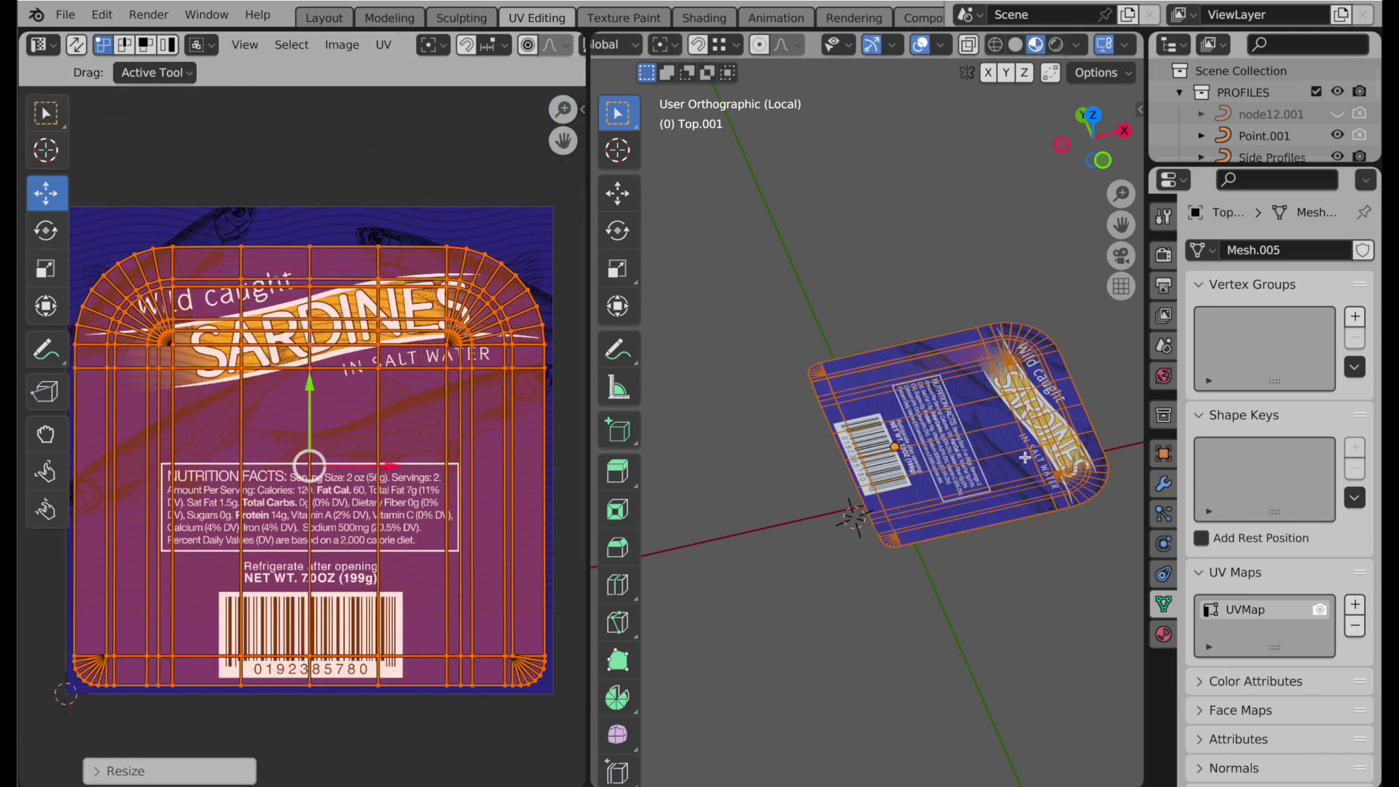
Move the label's UV layout slightly down over the label image and rotate it half a turn, about 180 degrees.
scroll(1024, 464, up, 2)
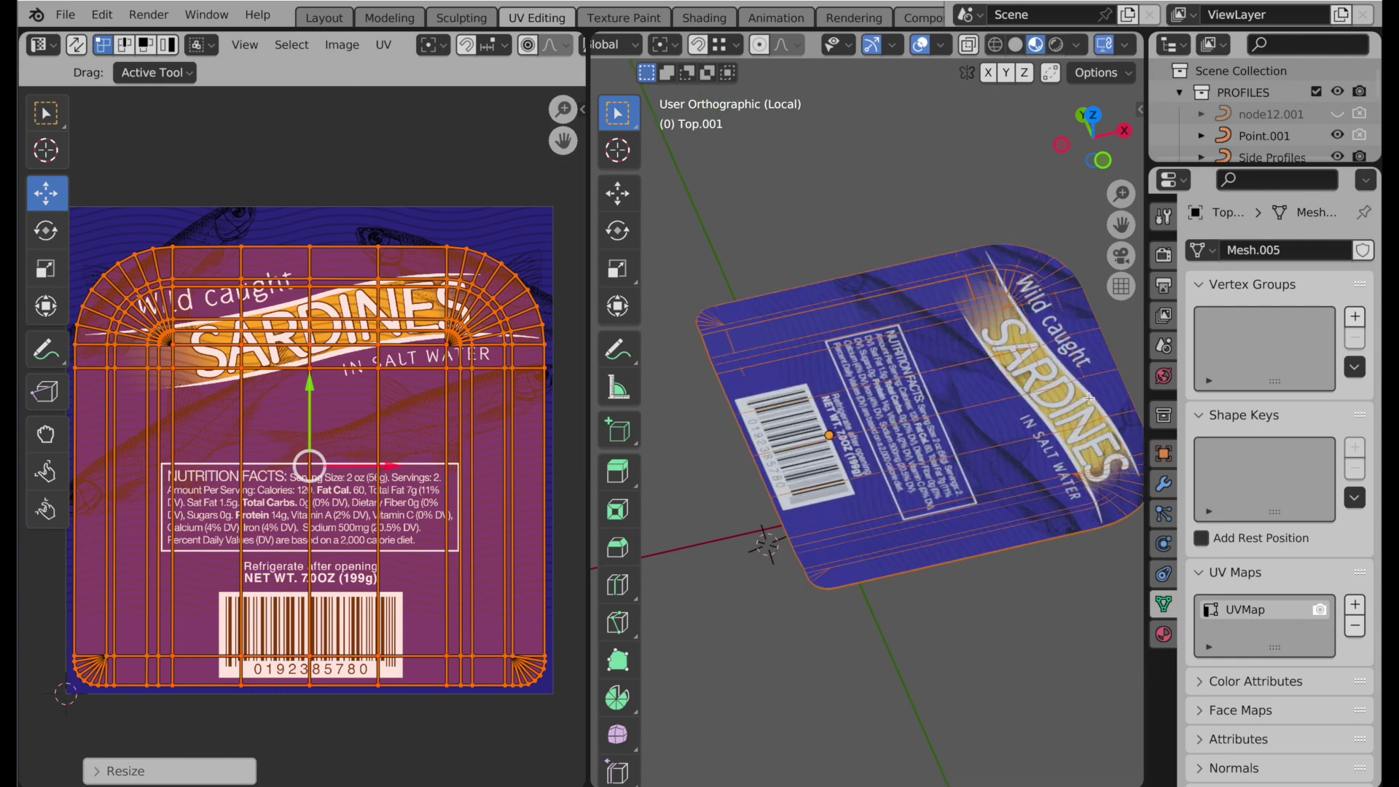
drag(316, 387, 316, 395)
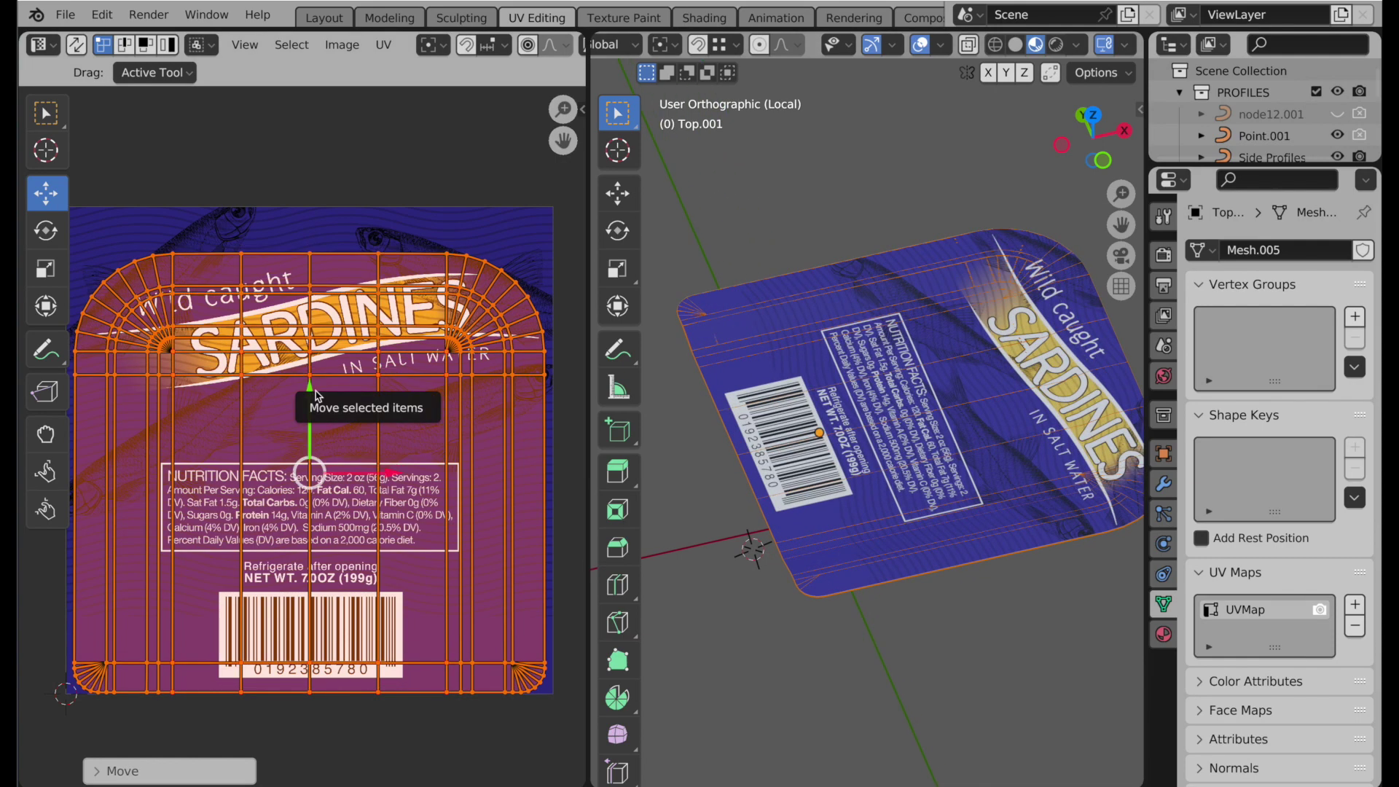
click(46, 231)
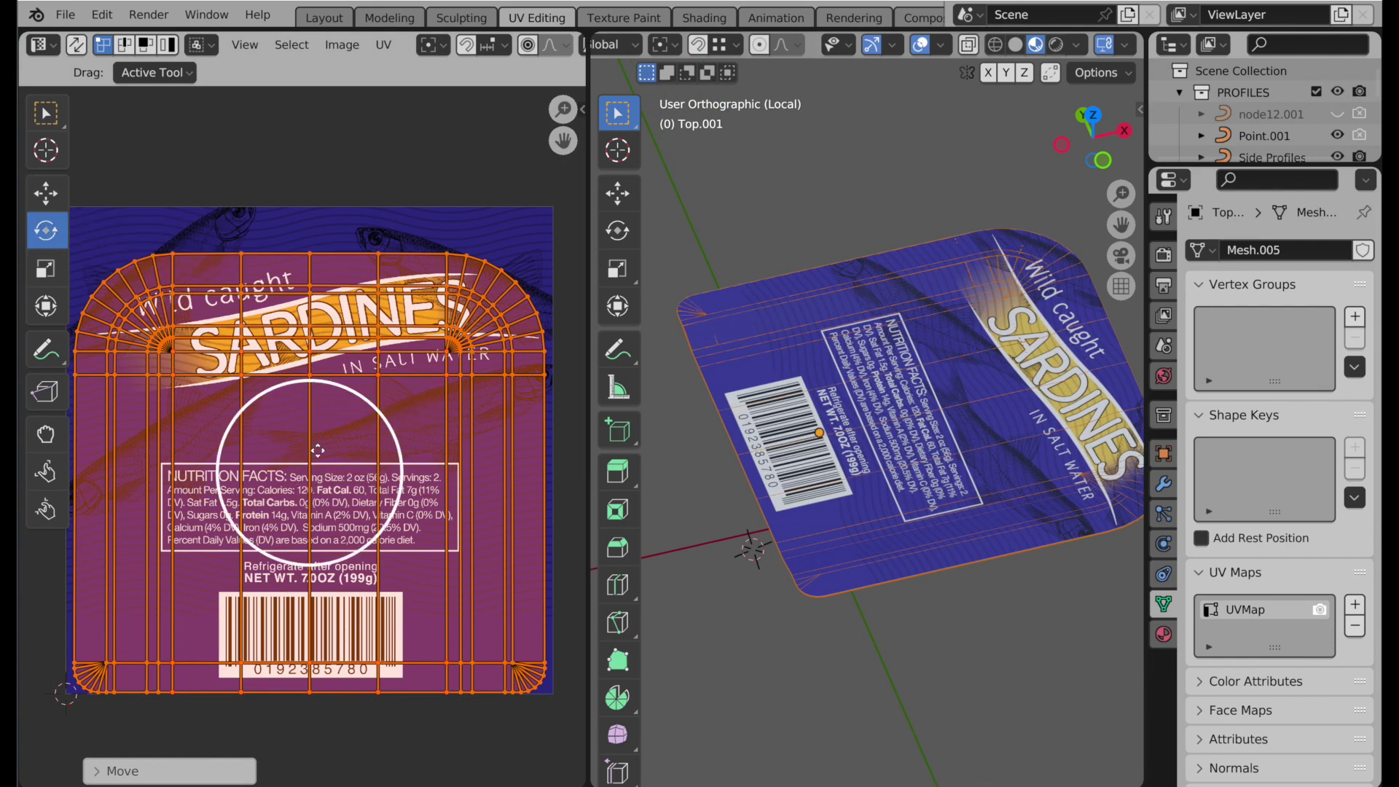
drag(306, 384, 305, 629)
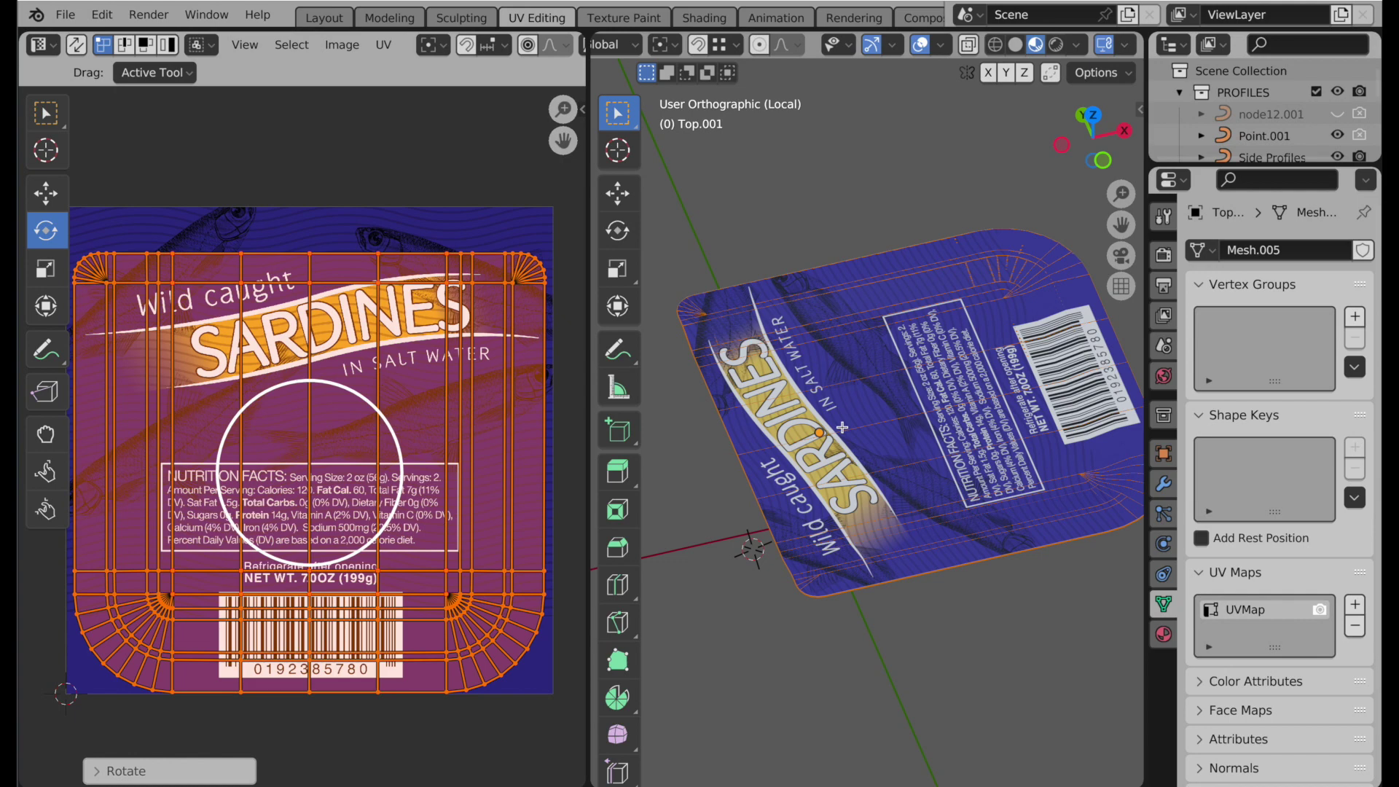
key(shift+space)
key(g)
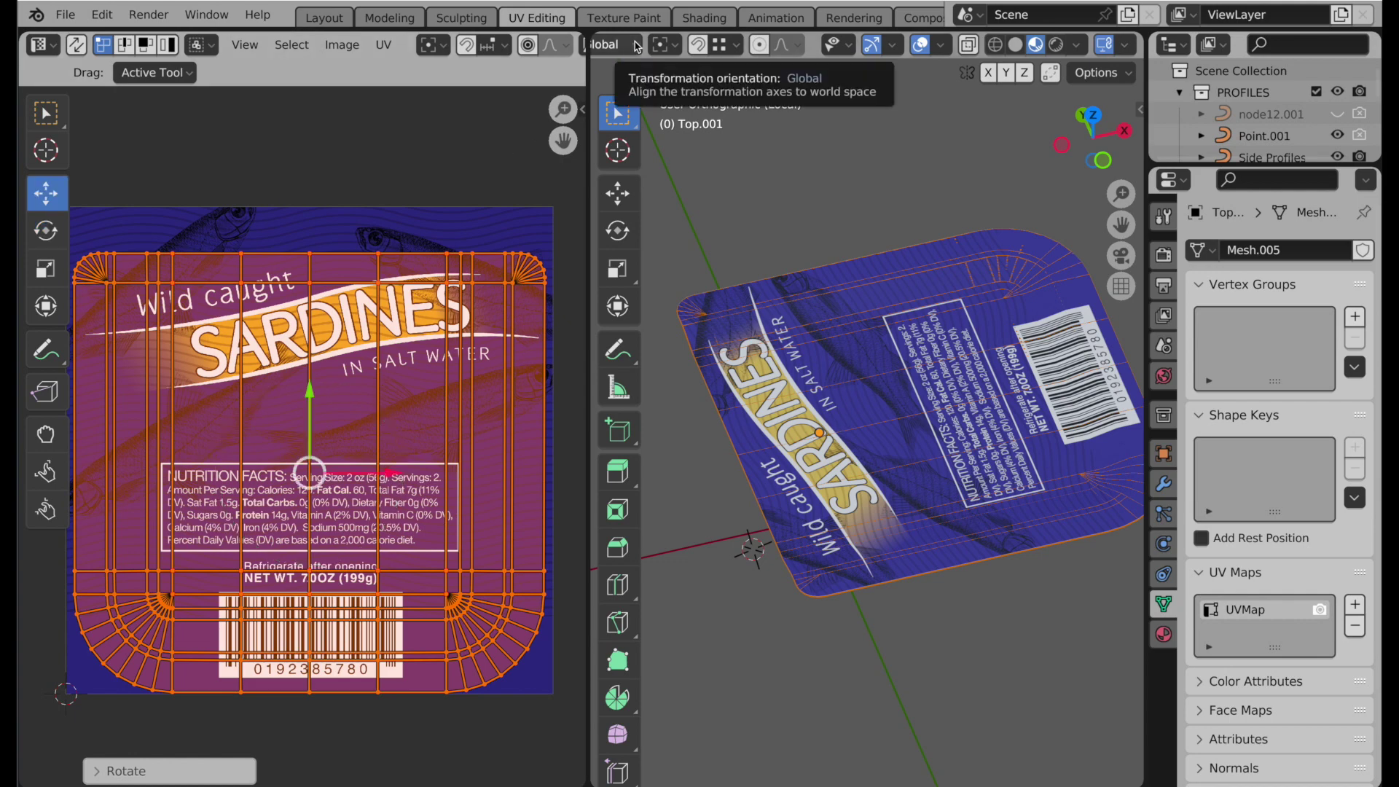
Switch to the Layout workspace, set the viewport to Material Preview shading, and exit local view to show the label on the whole can.
click(323, 17)
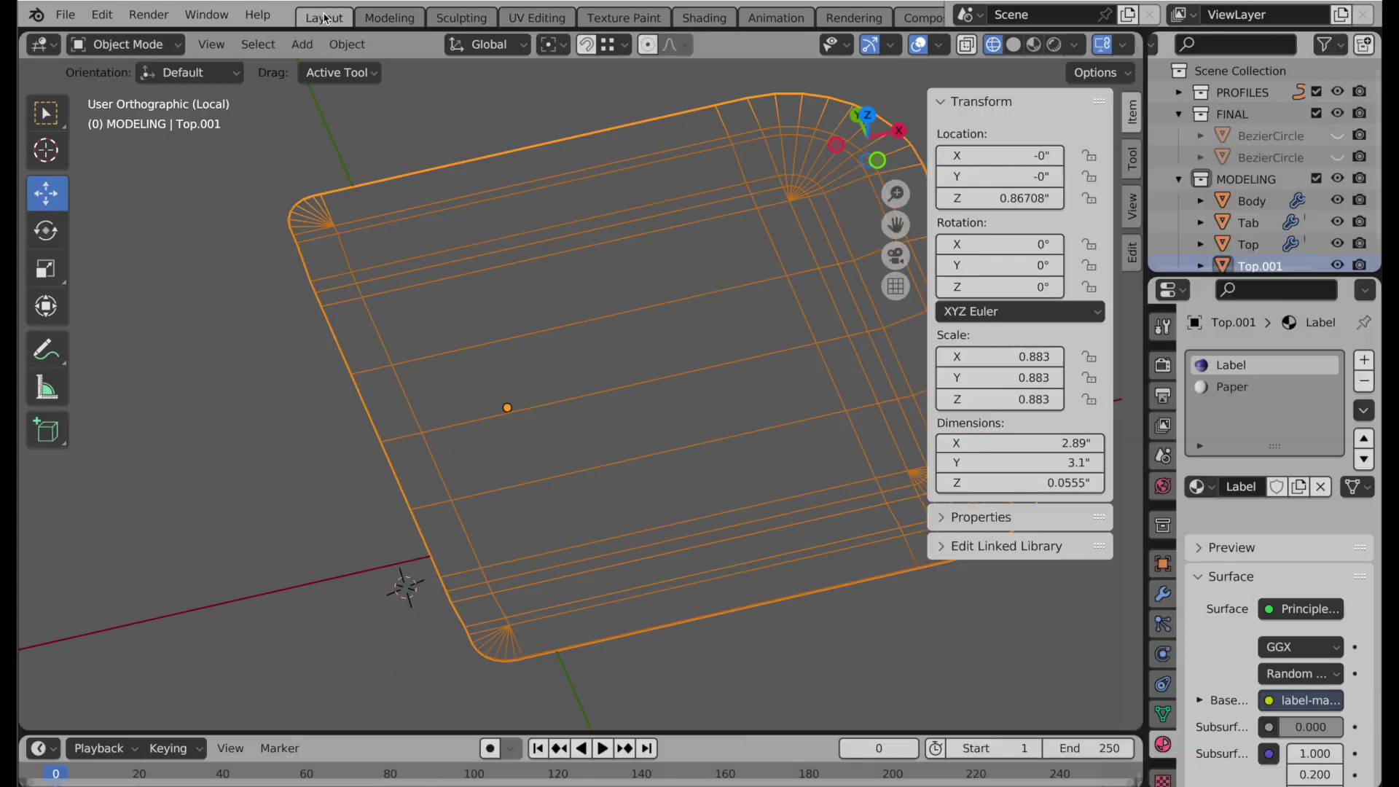
click(1033, 45)
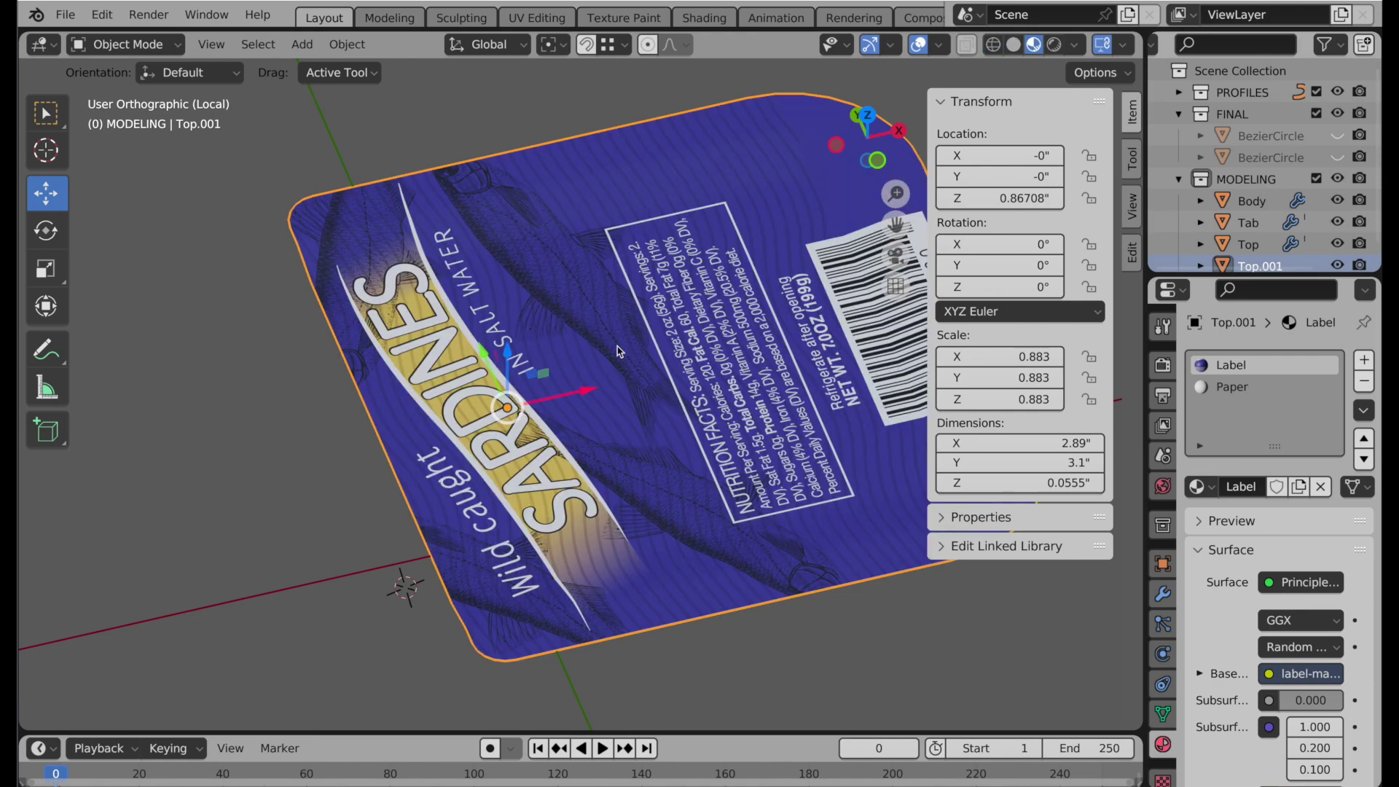
middle_drag(619, 351, 511, 469)
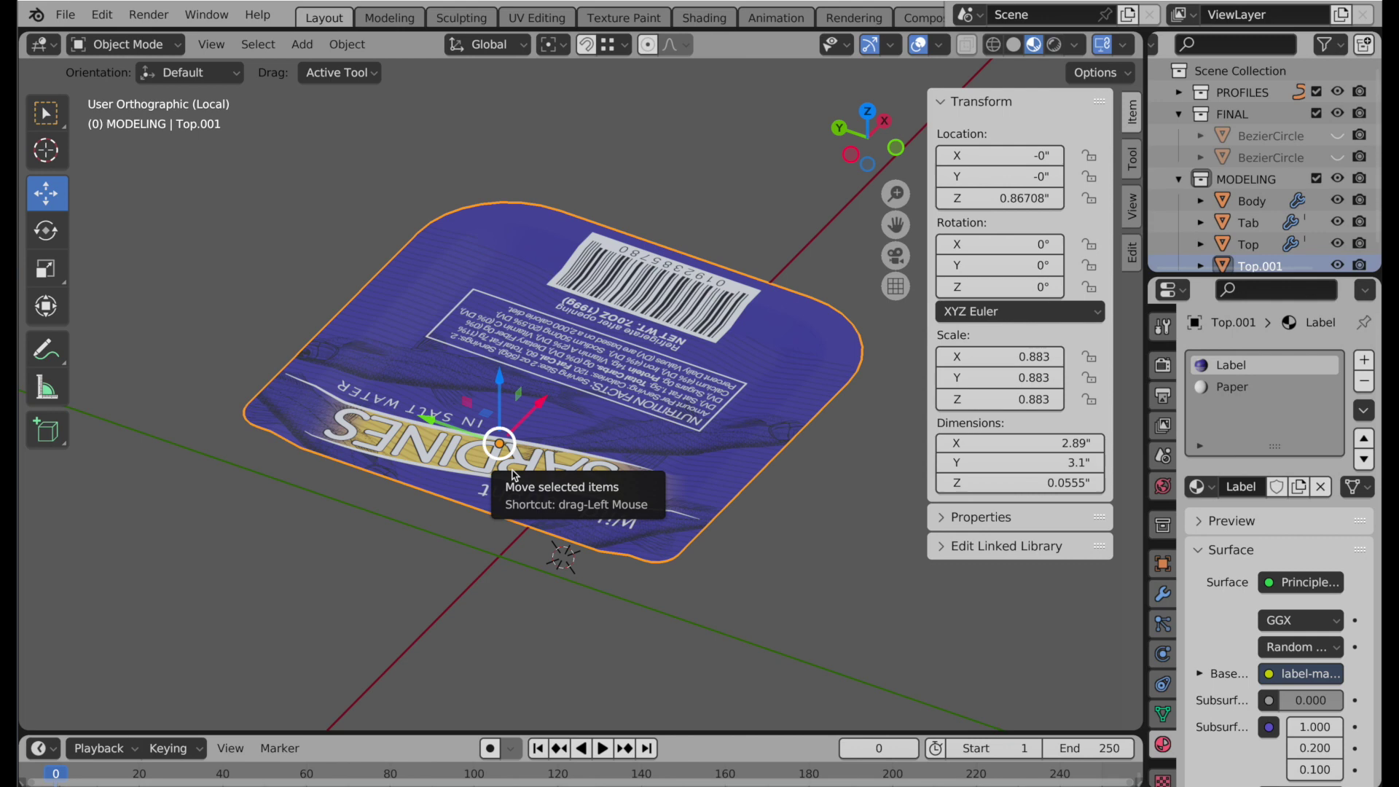
key(KP_Divide)
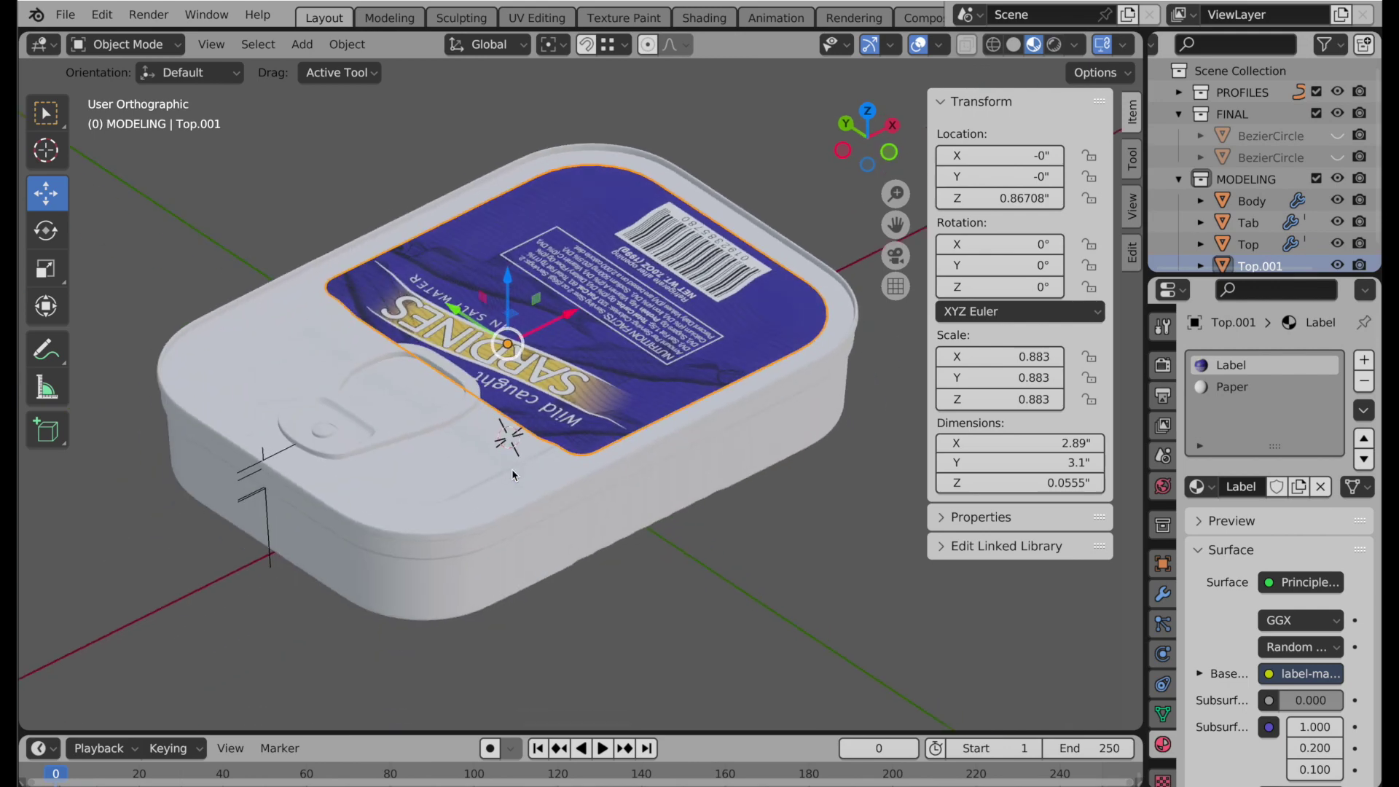
middle_drag(553, 524, 423, 565)
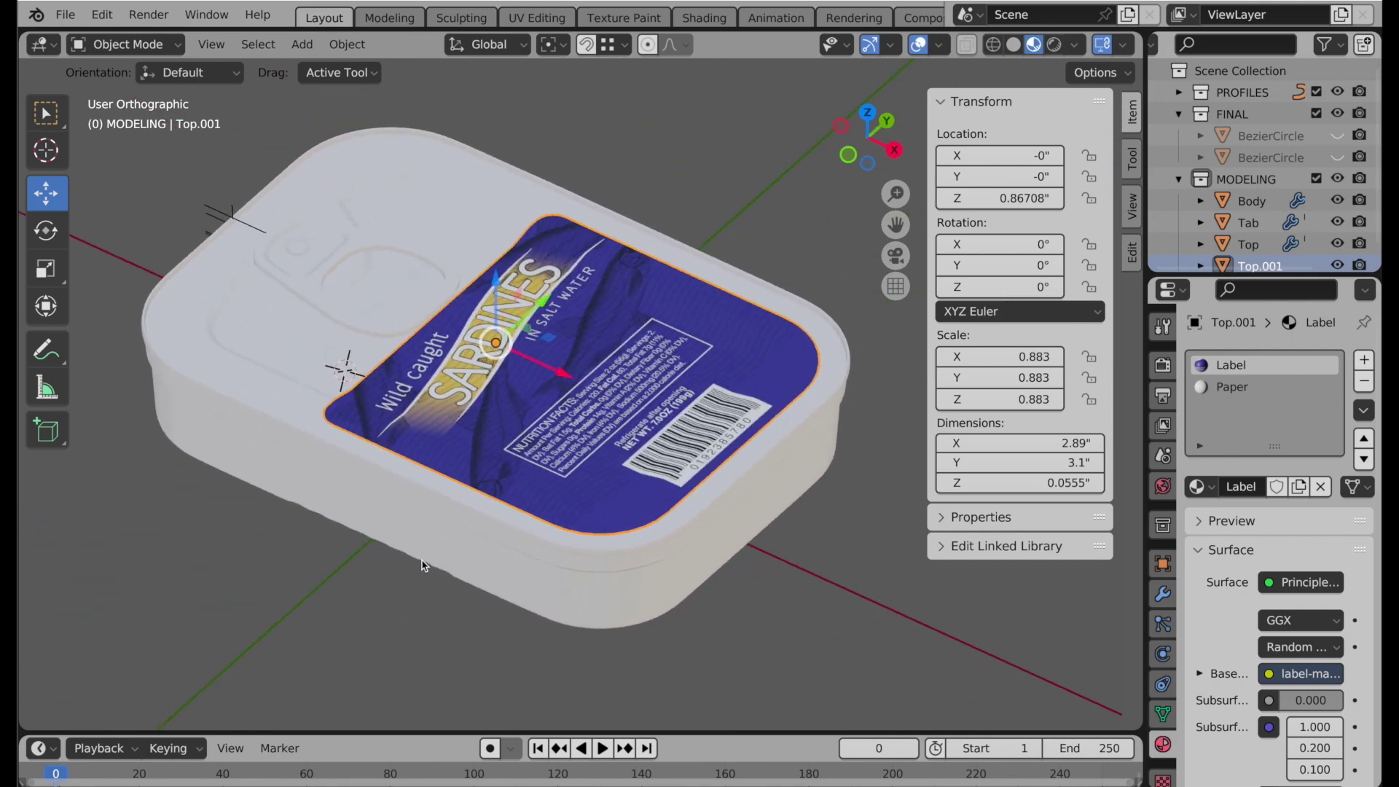